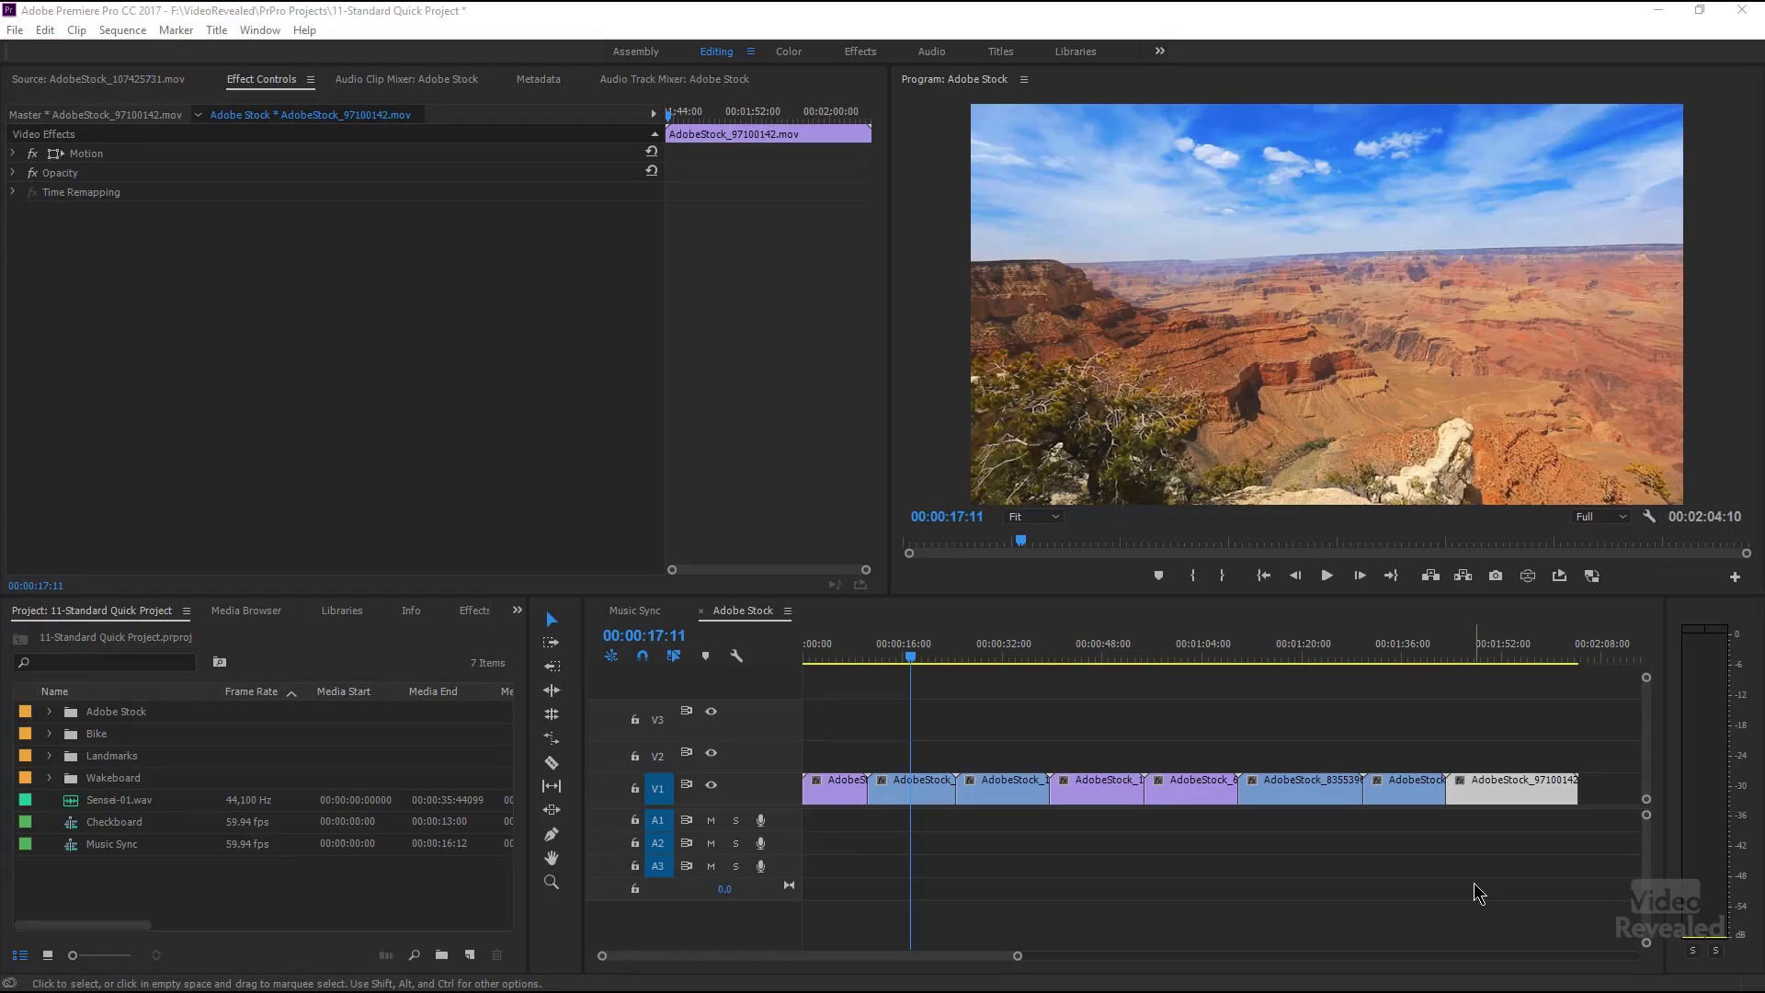
# Inspect the context menus for the video track, clips, Sensei-01.wav and the program monitor
pyautogui.rightClick(761, 765)
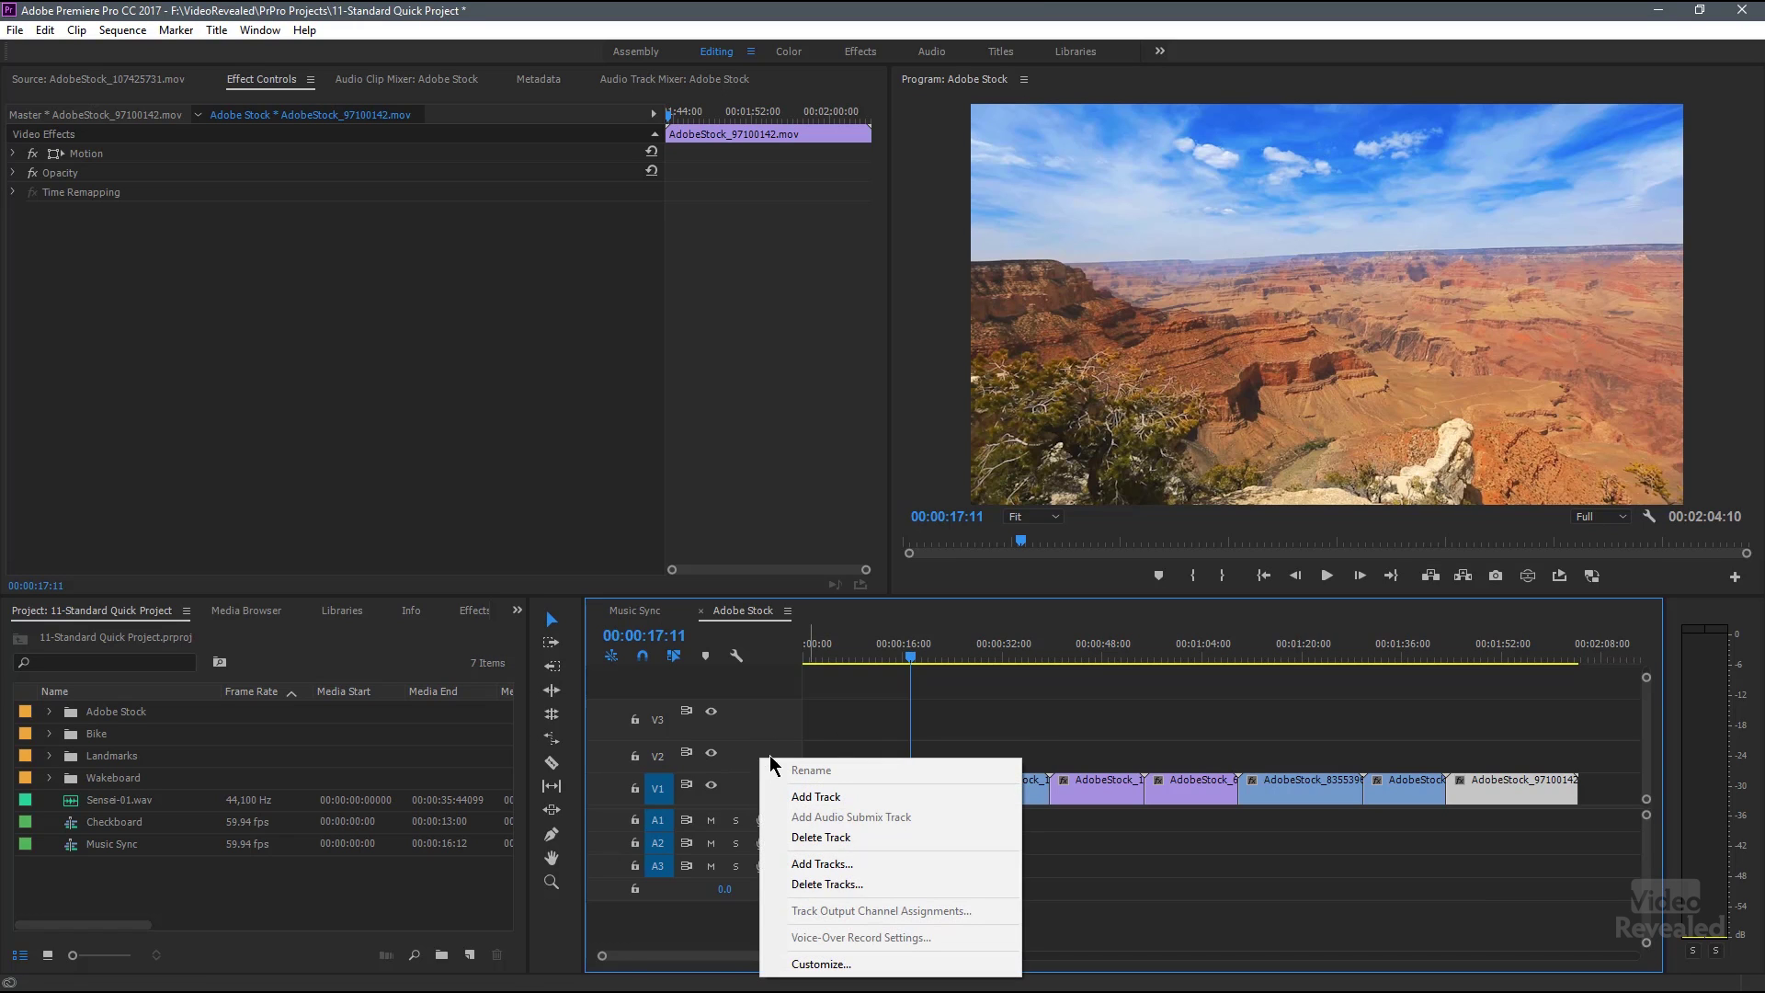
pyautogui.rightClick(1115, 784)
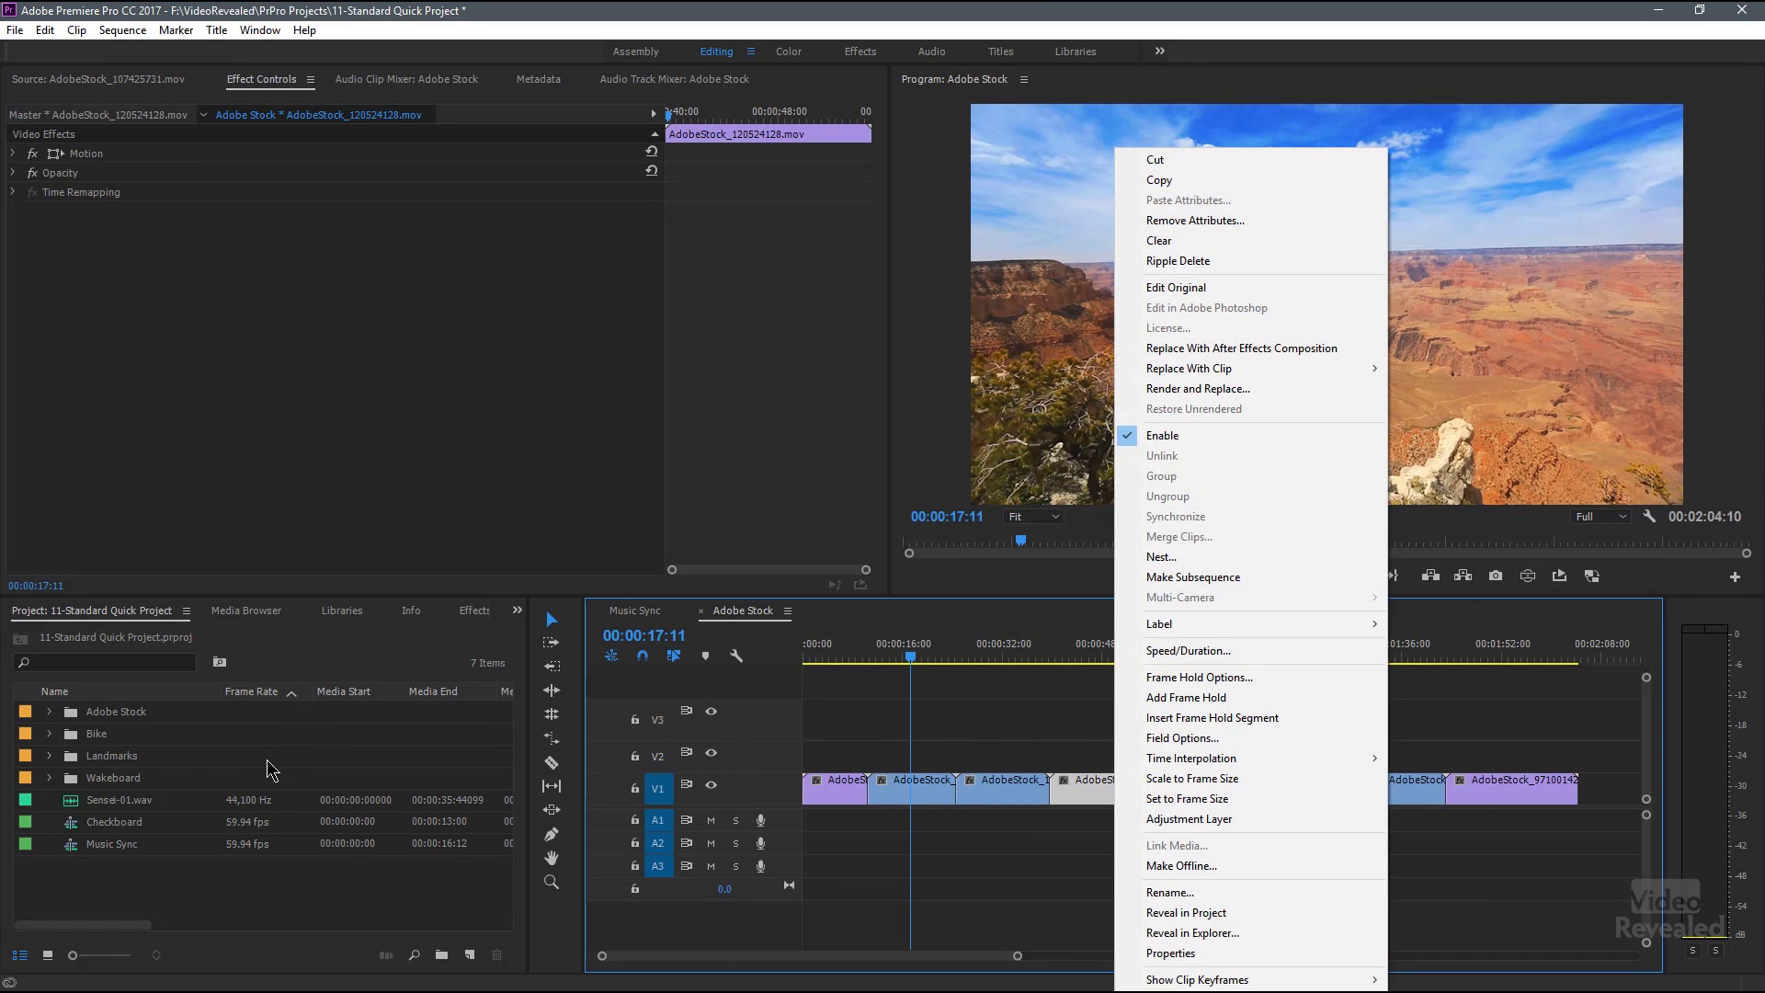
pyautogui.click(179, 765)
pyautogui.rightClick(178, 762)
pyautogui.click(70, 805)
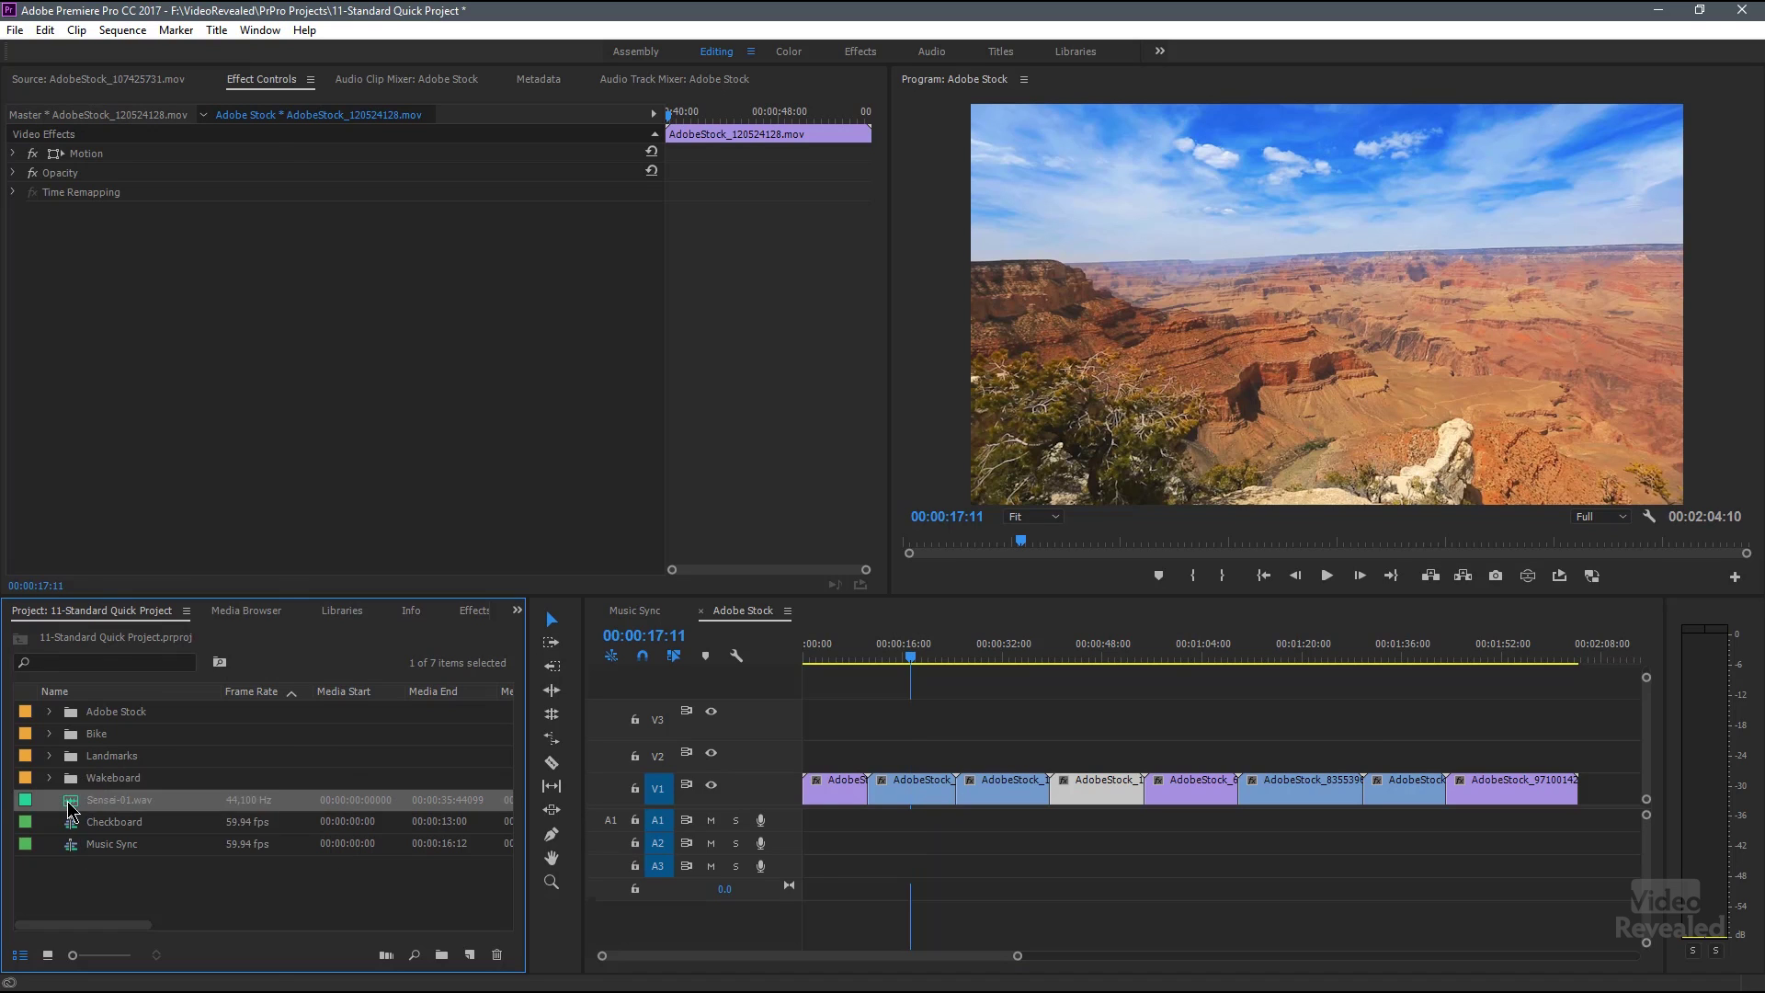
pyautogui.rightClick(65, 806)
pyautogui.click(375, 503)
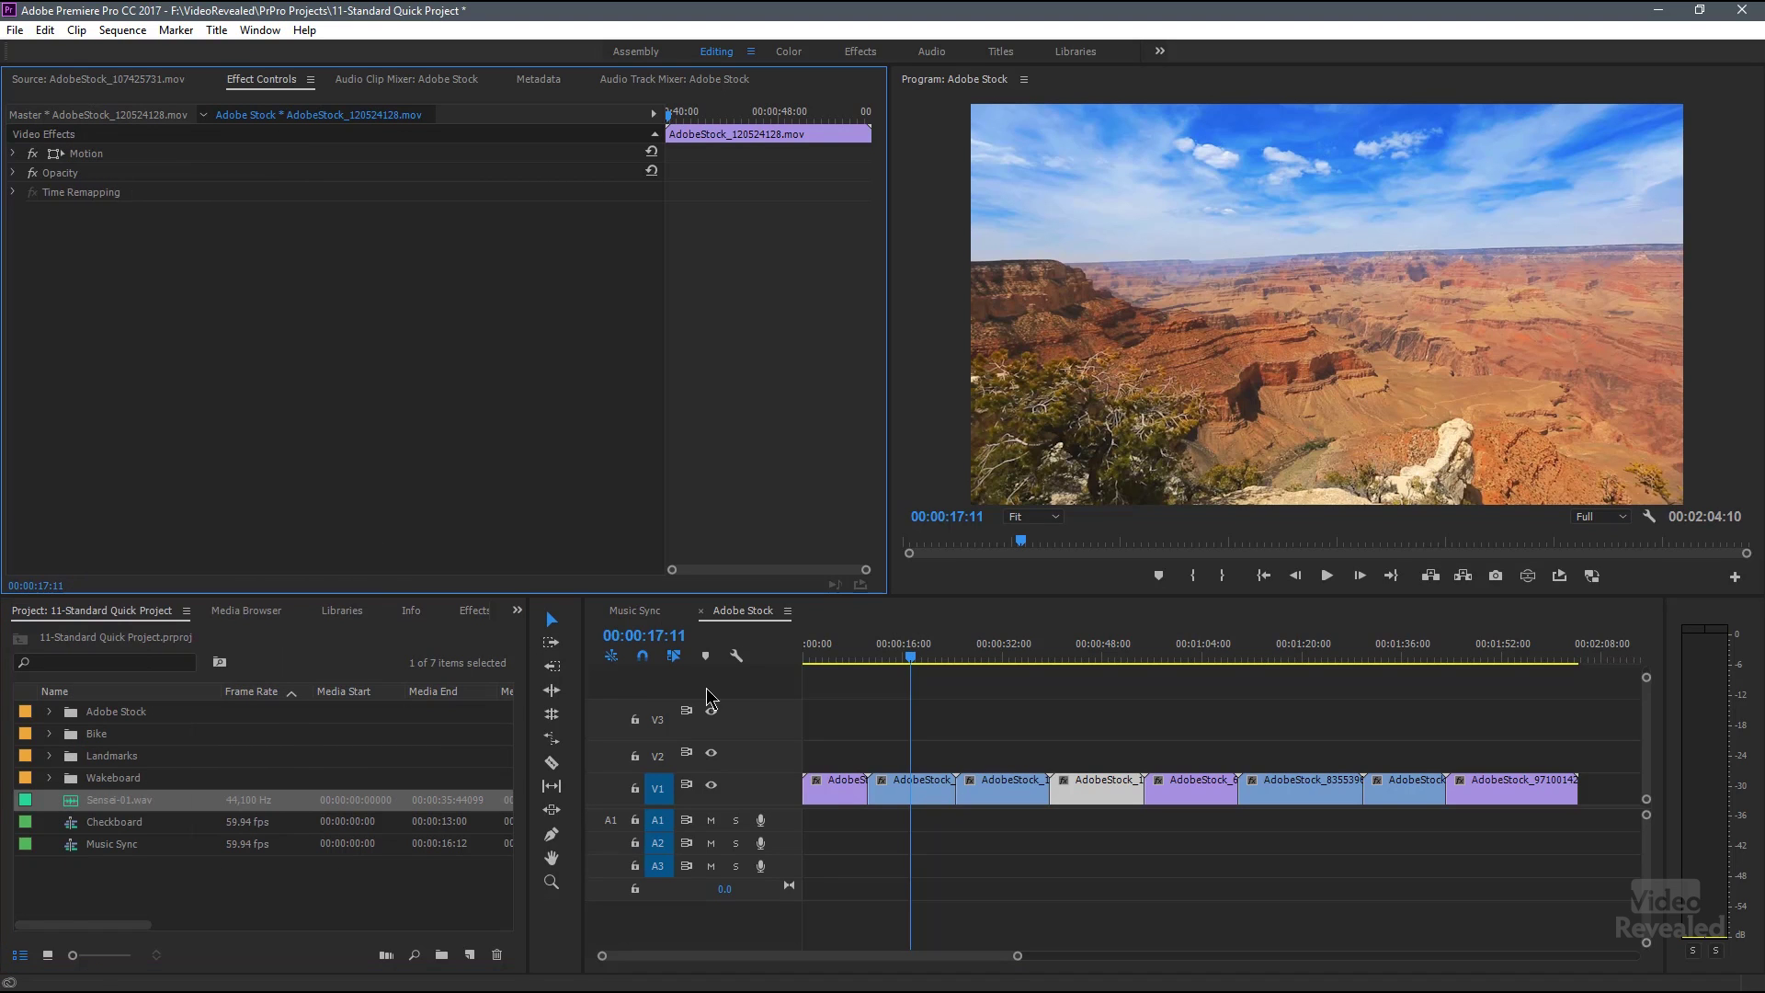
pyautogui.rightClick(733, 687)
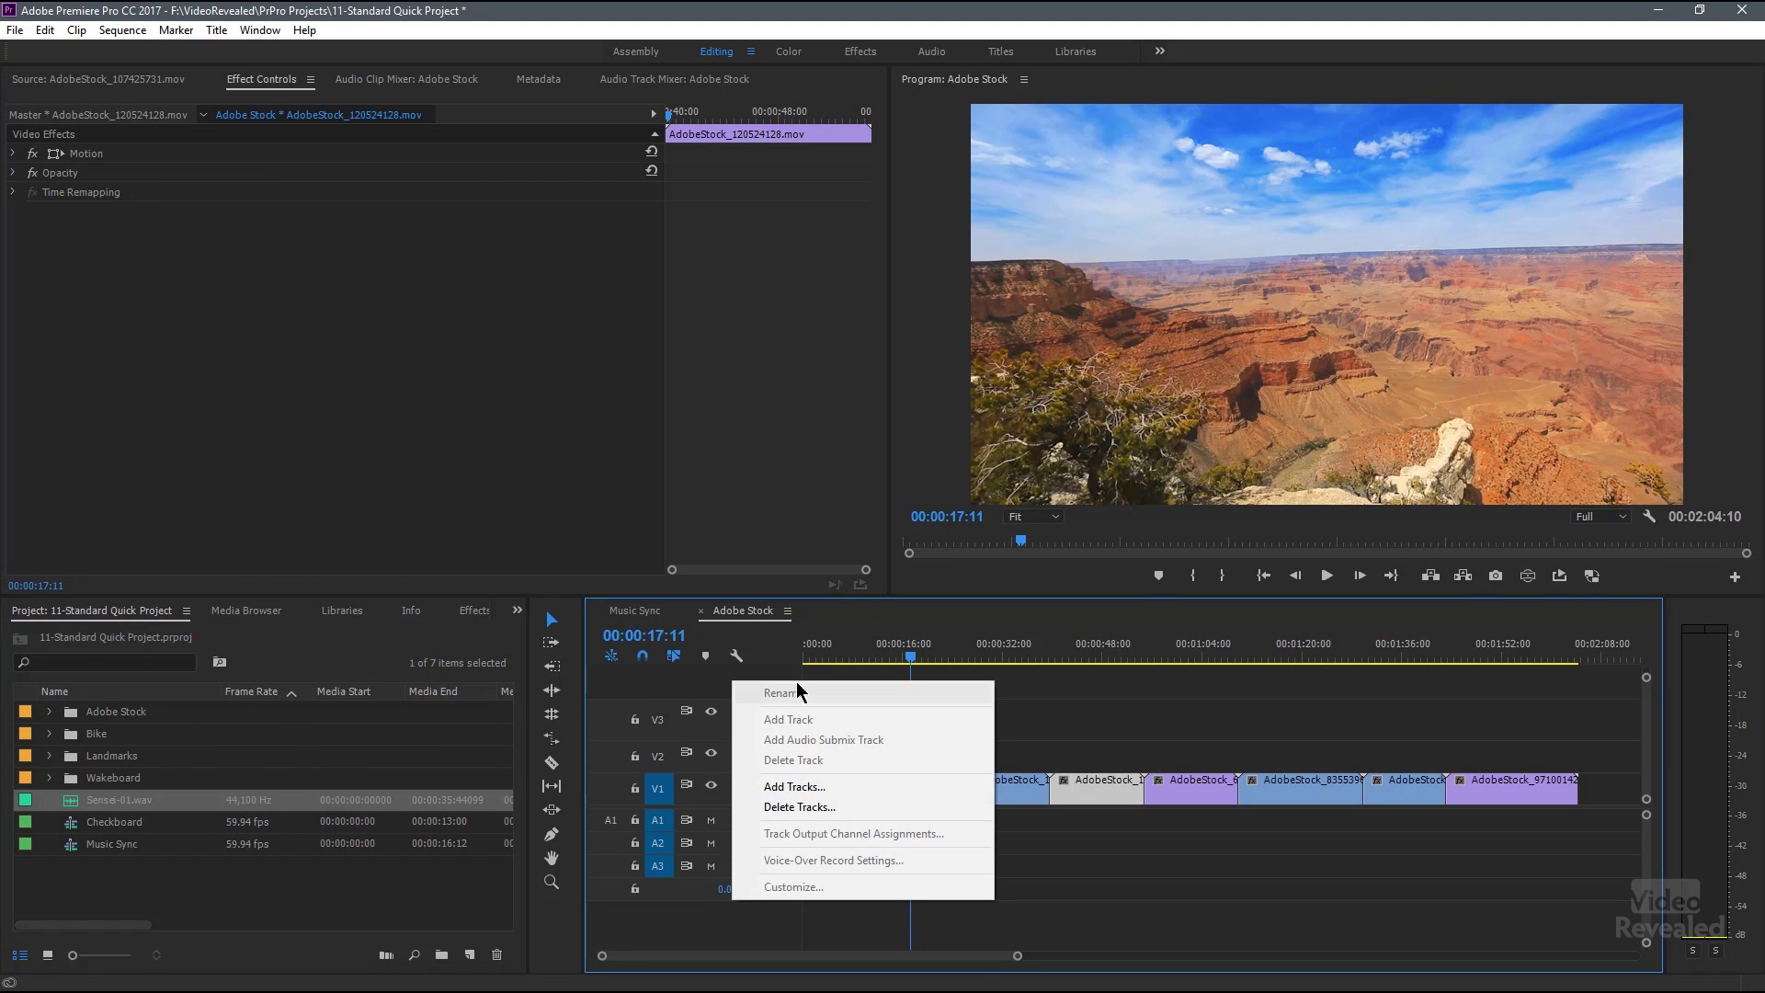
pyautogui.click(846, 617)
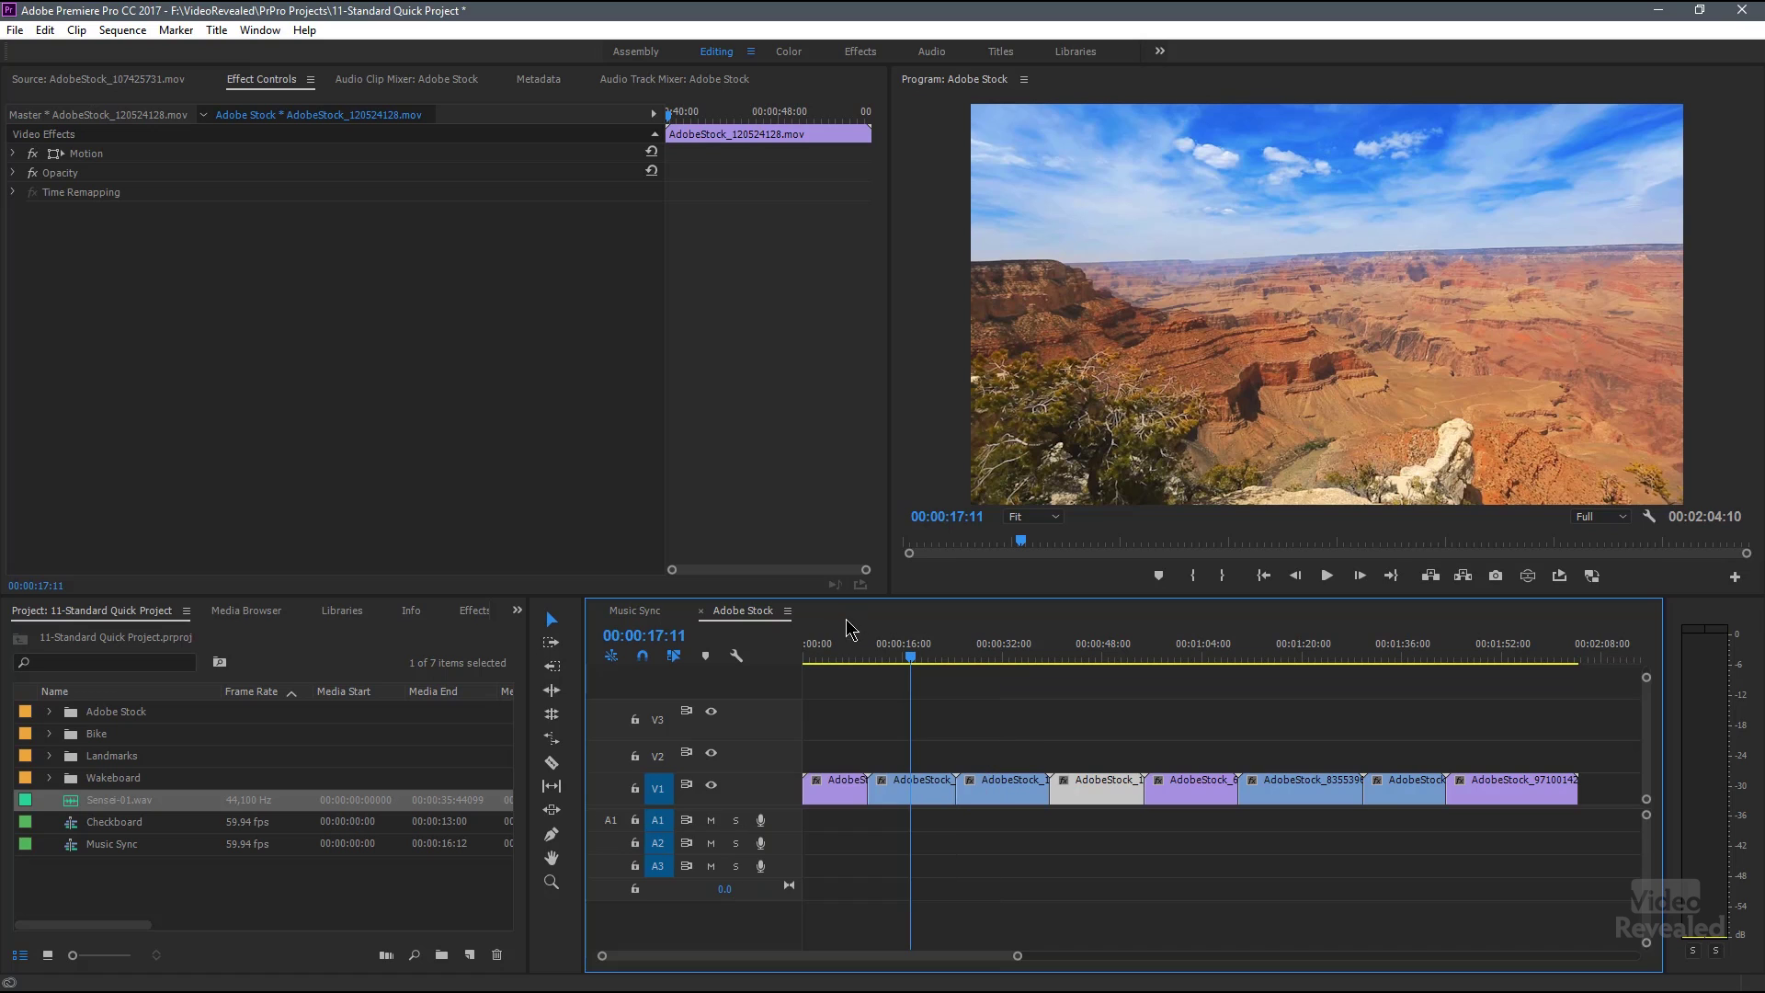
pyautogui.rightClick(1082, 347)
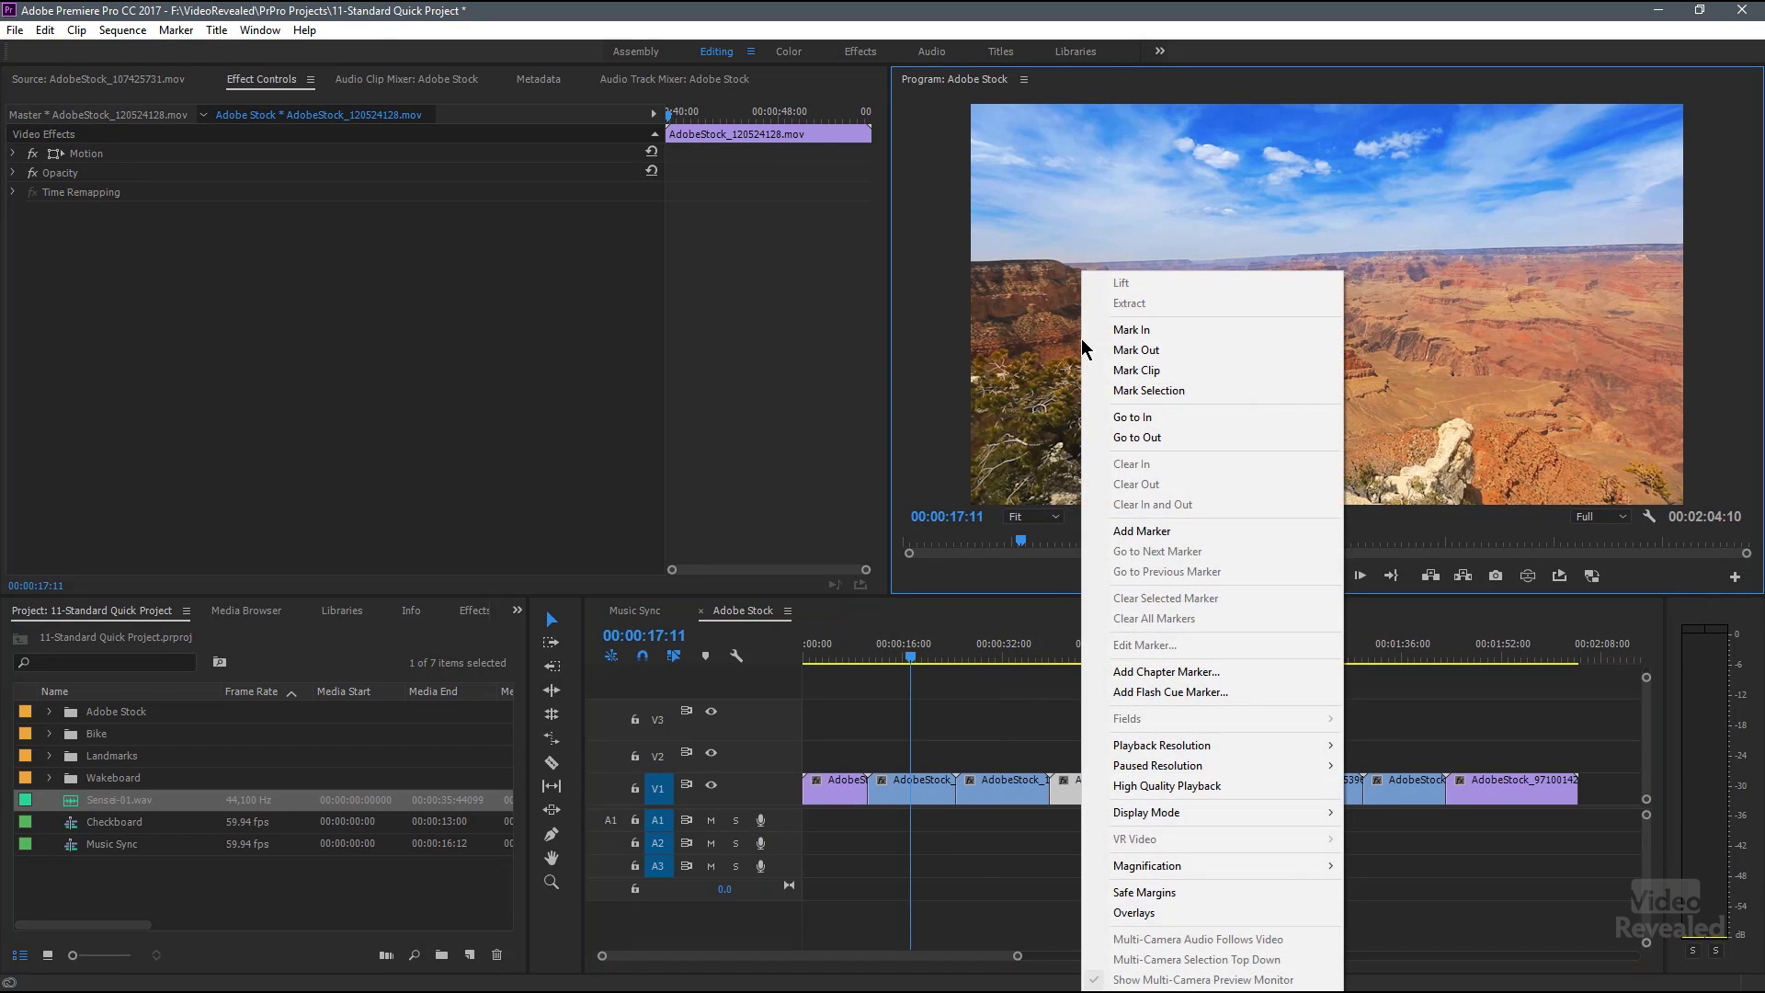
pyautogui.click(859, 623)
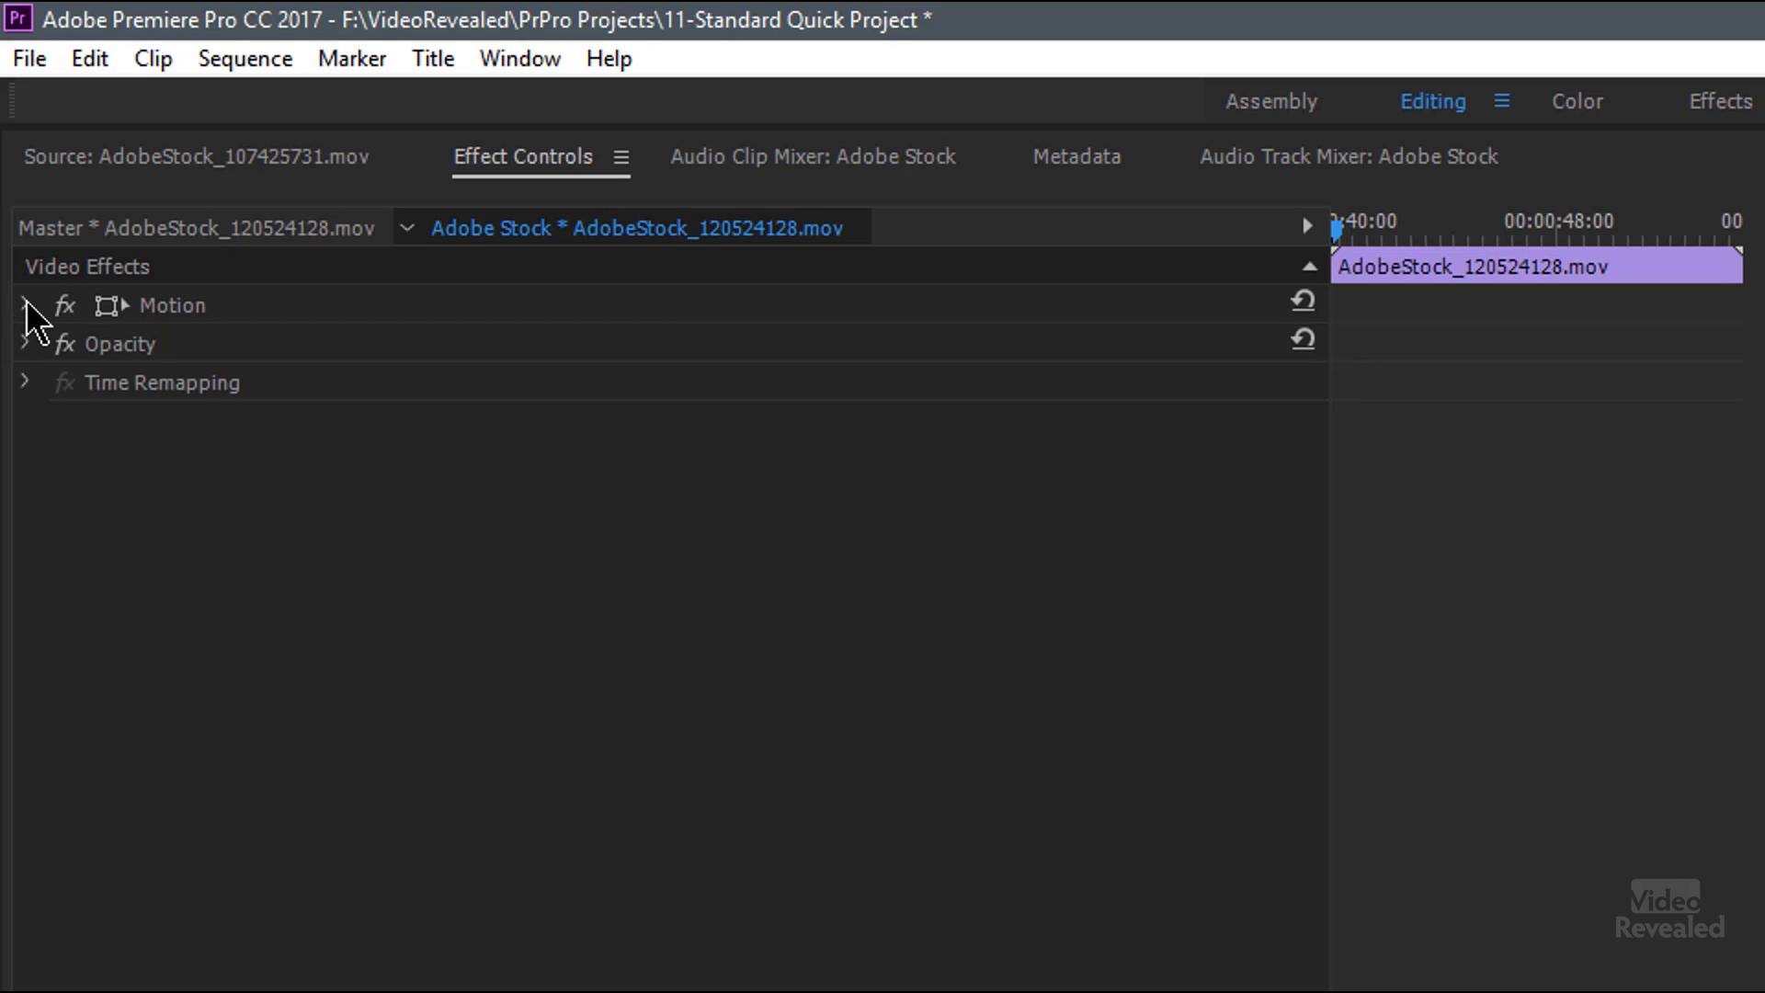
# Expand Motion and set the clip's Scale to 163 and Position X to 882
pyautogui.click(26, 305)
pyautogui.click(25, 305)
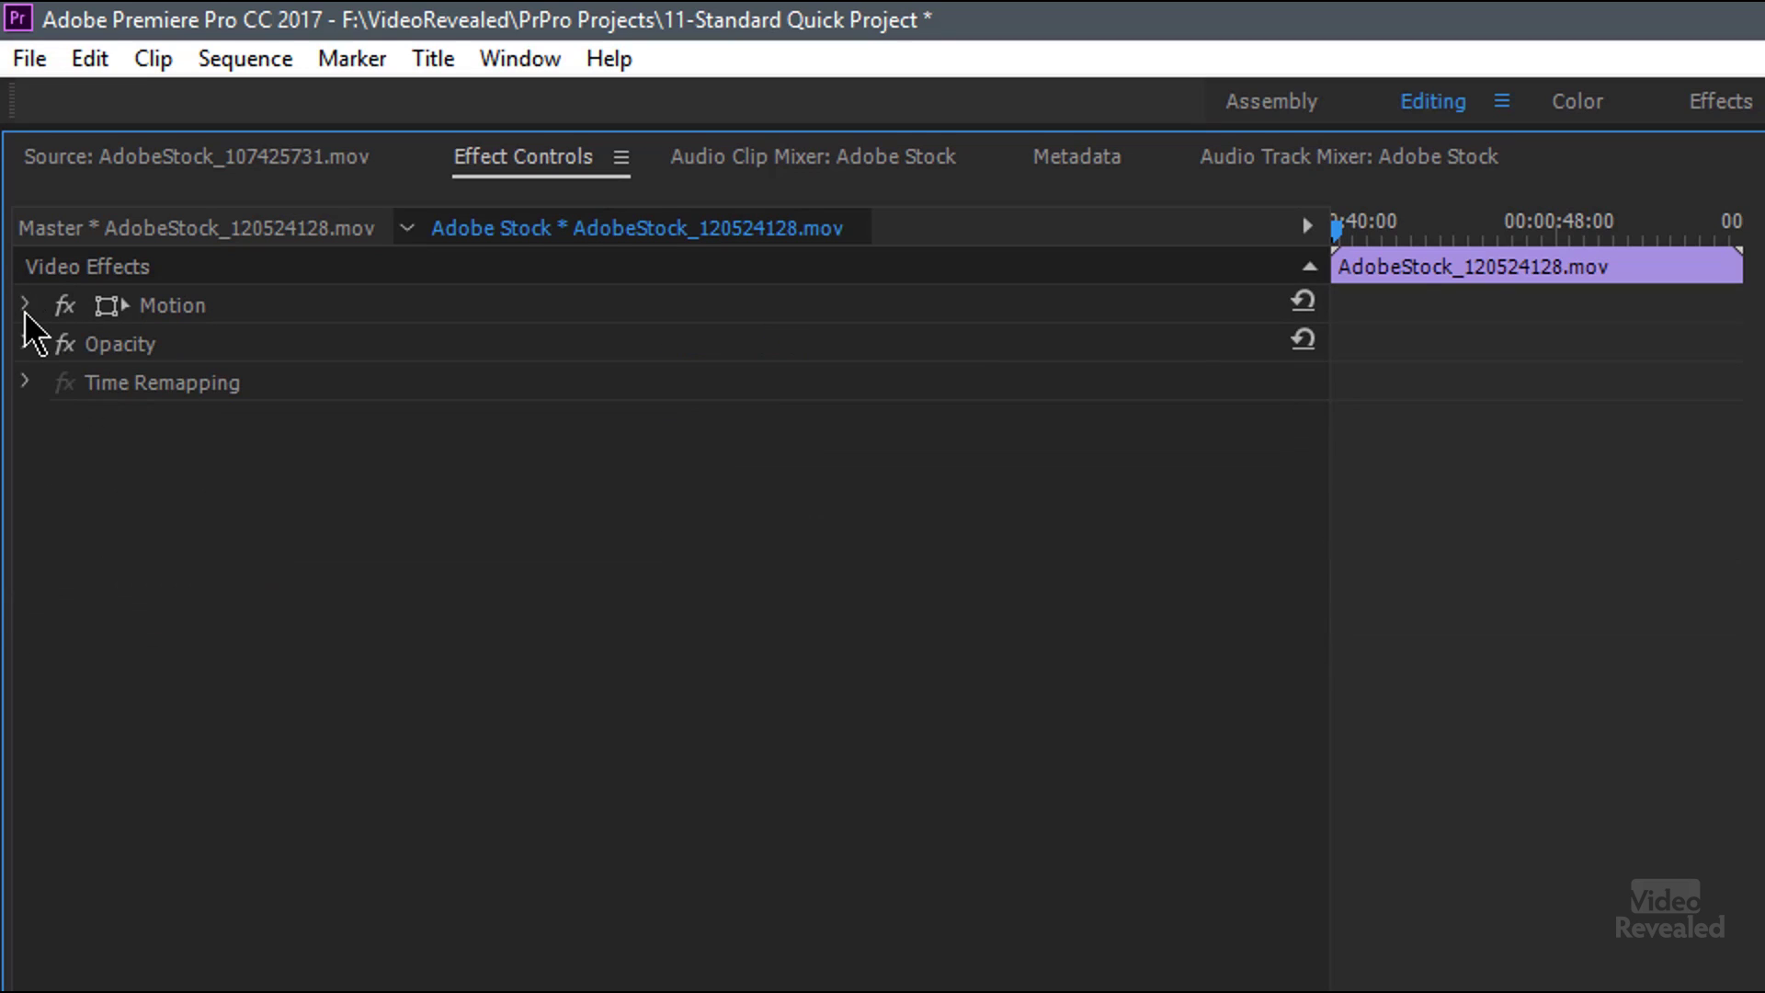
pyautogui.click(26, 306)
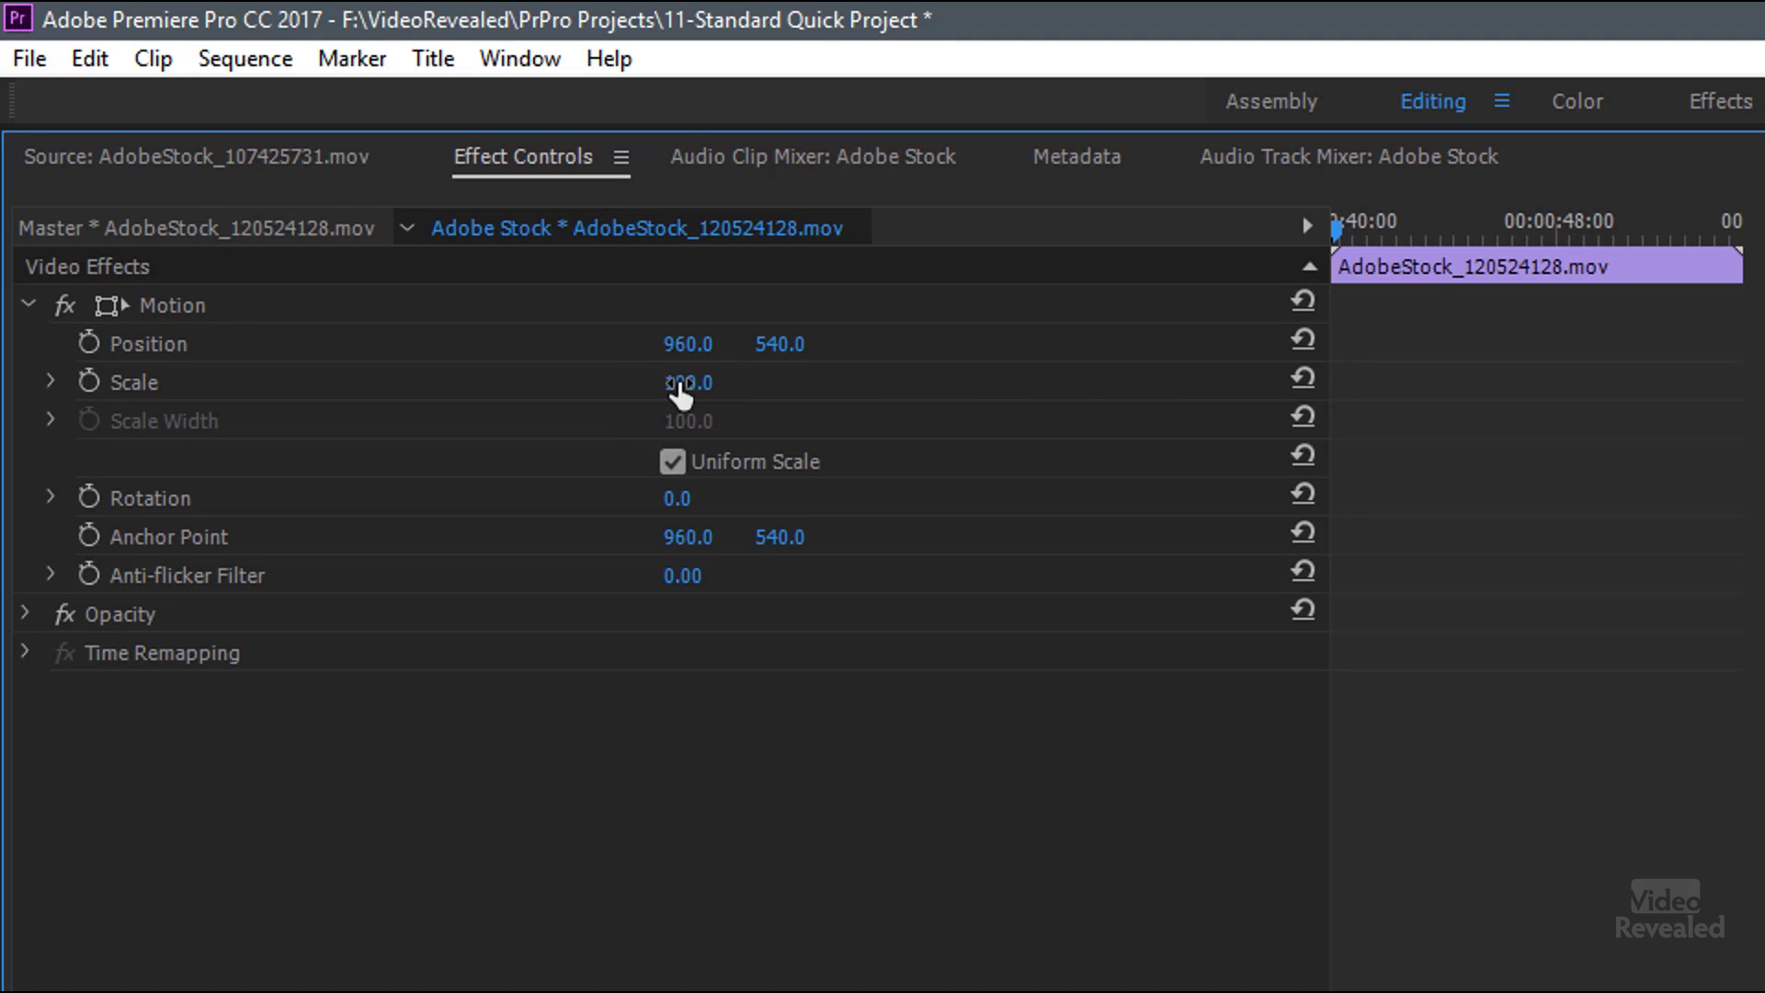
pyautogui.moveTo(680, 384); pyautogui.dragTo(752, 385)
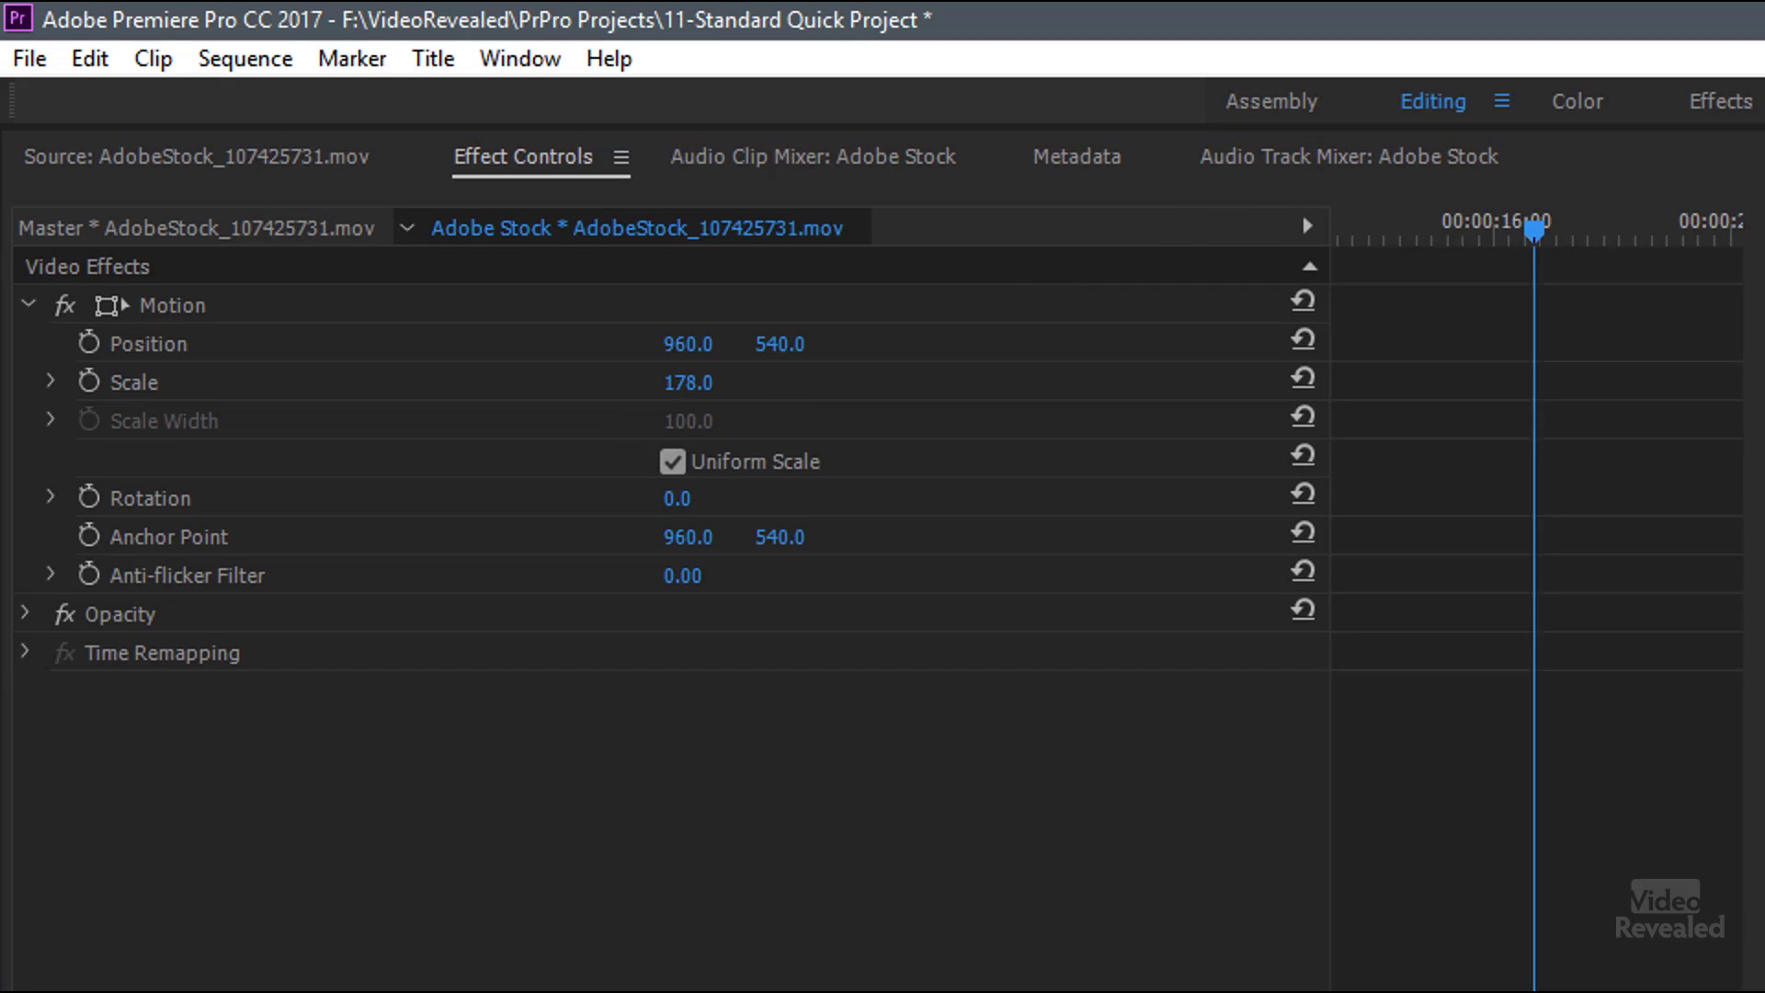
pyautogui.moveTo(693, 384); pyautogui.dragTo(746, 384)
pyautogui.moveTo(1446, 229); pyautogui.dragTo(1154, 307)
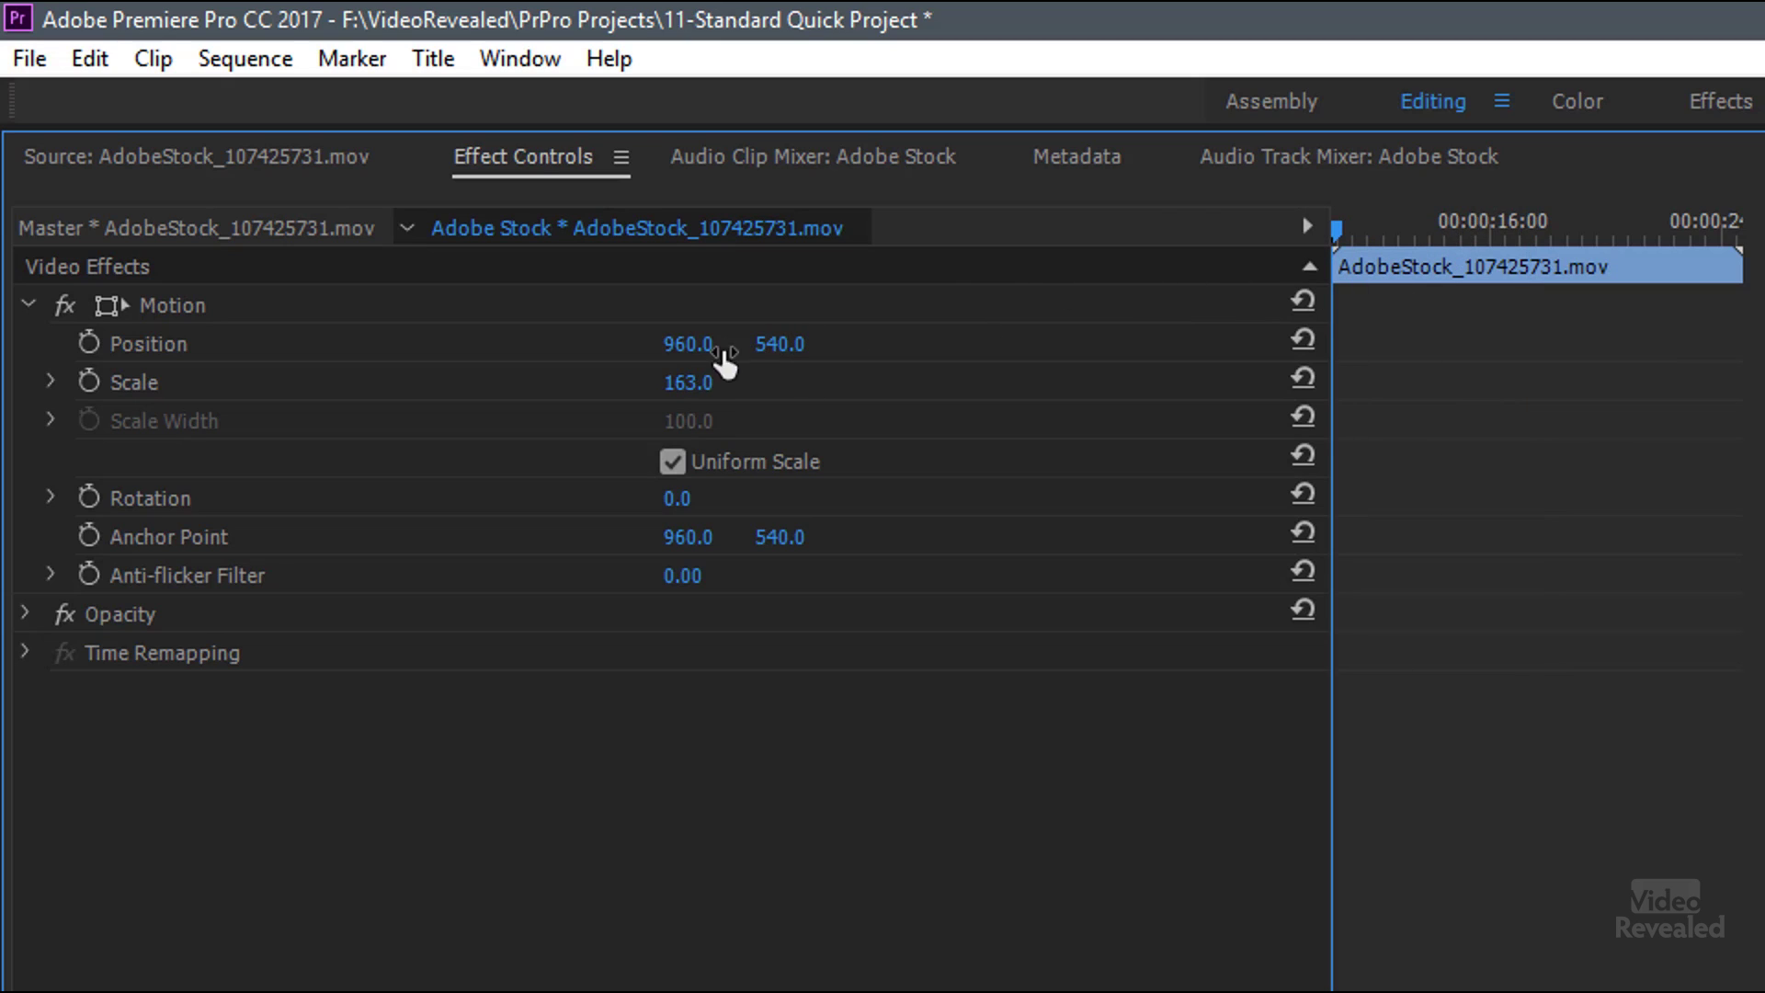
pyautogui.moveTo(724, 363); pyautogui.dragTo(677, 342)
# Start Position keyframing and move the clip to X 847 at 00:00:16
pyautogui.click(89, 343)
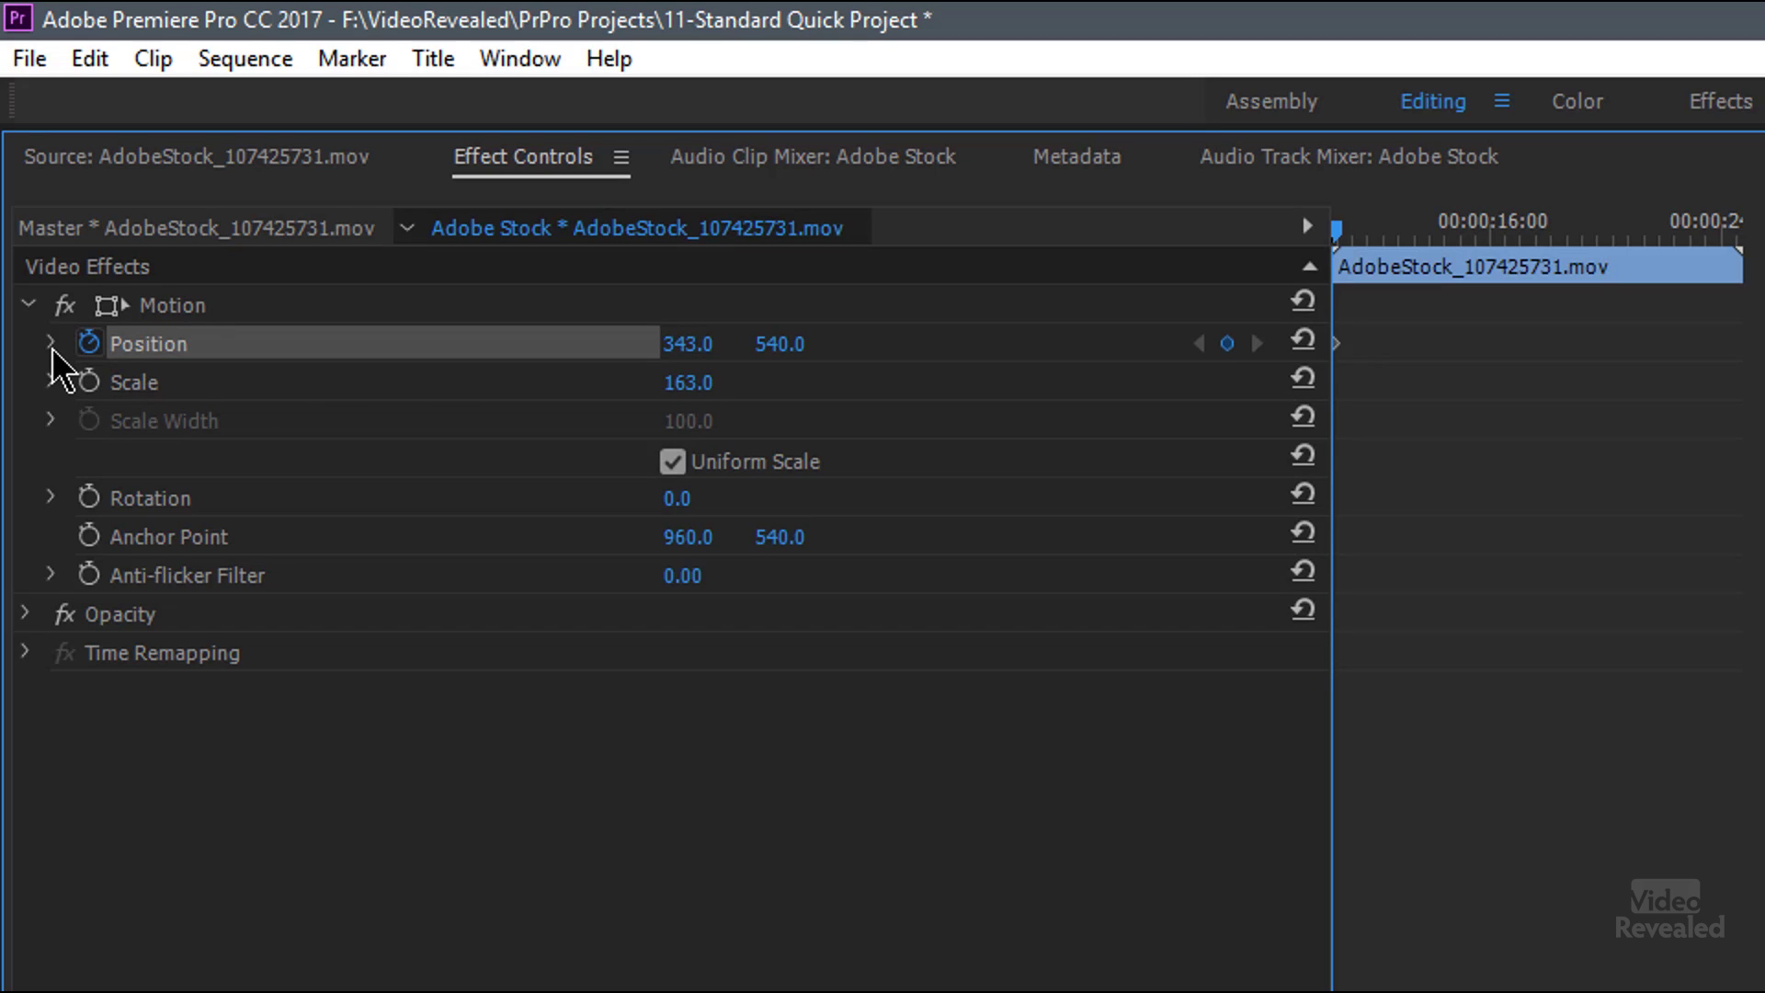
pyautogui.click(1502, 229)
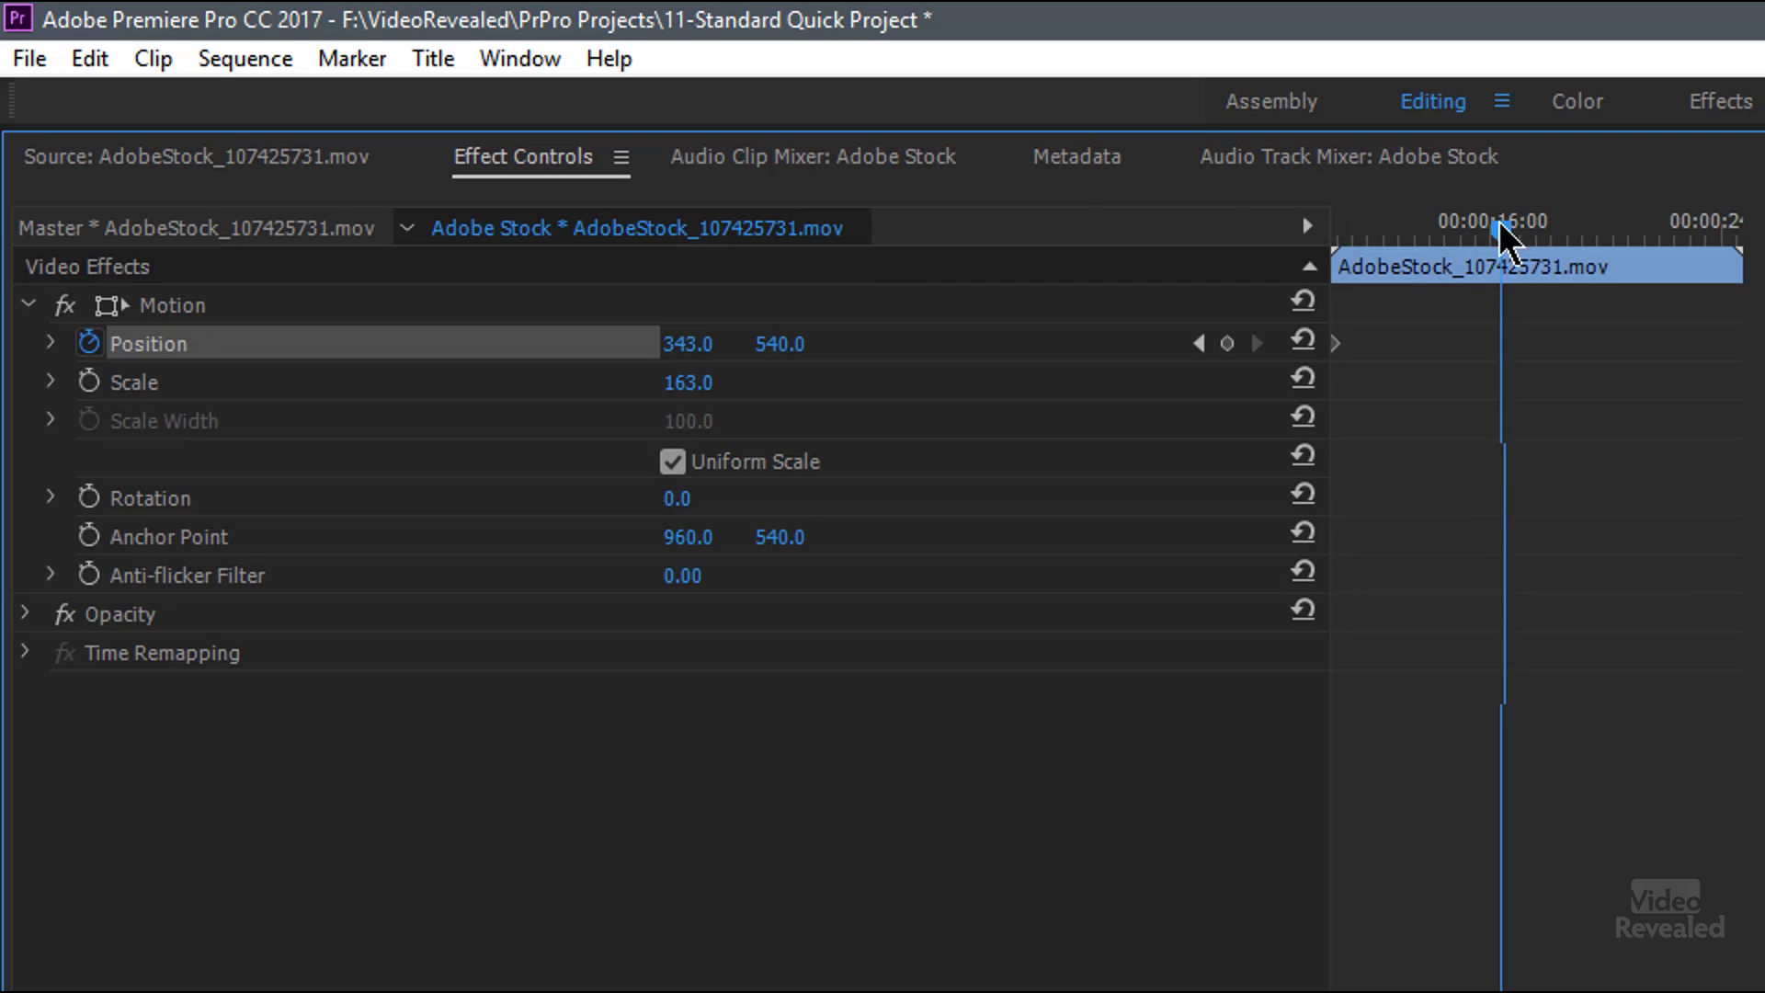
pyautogui.moveTo(680, 344); pyautogui.dragTo(409, 418)
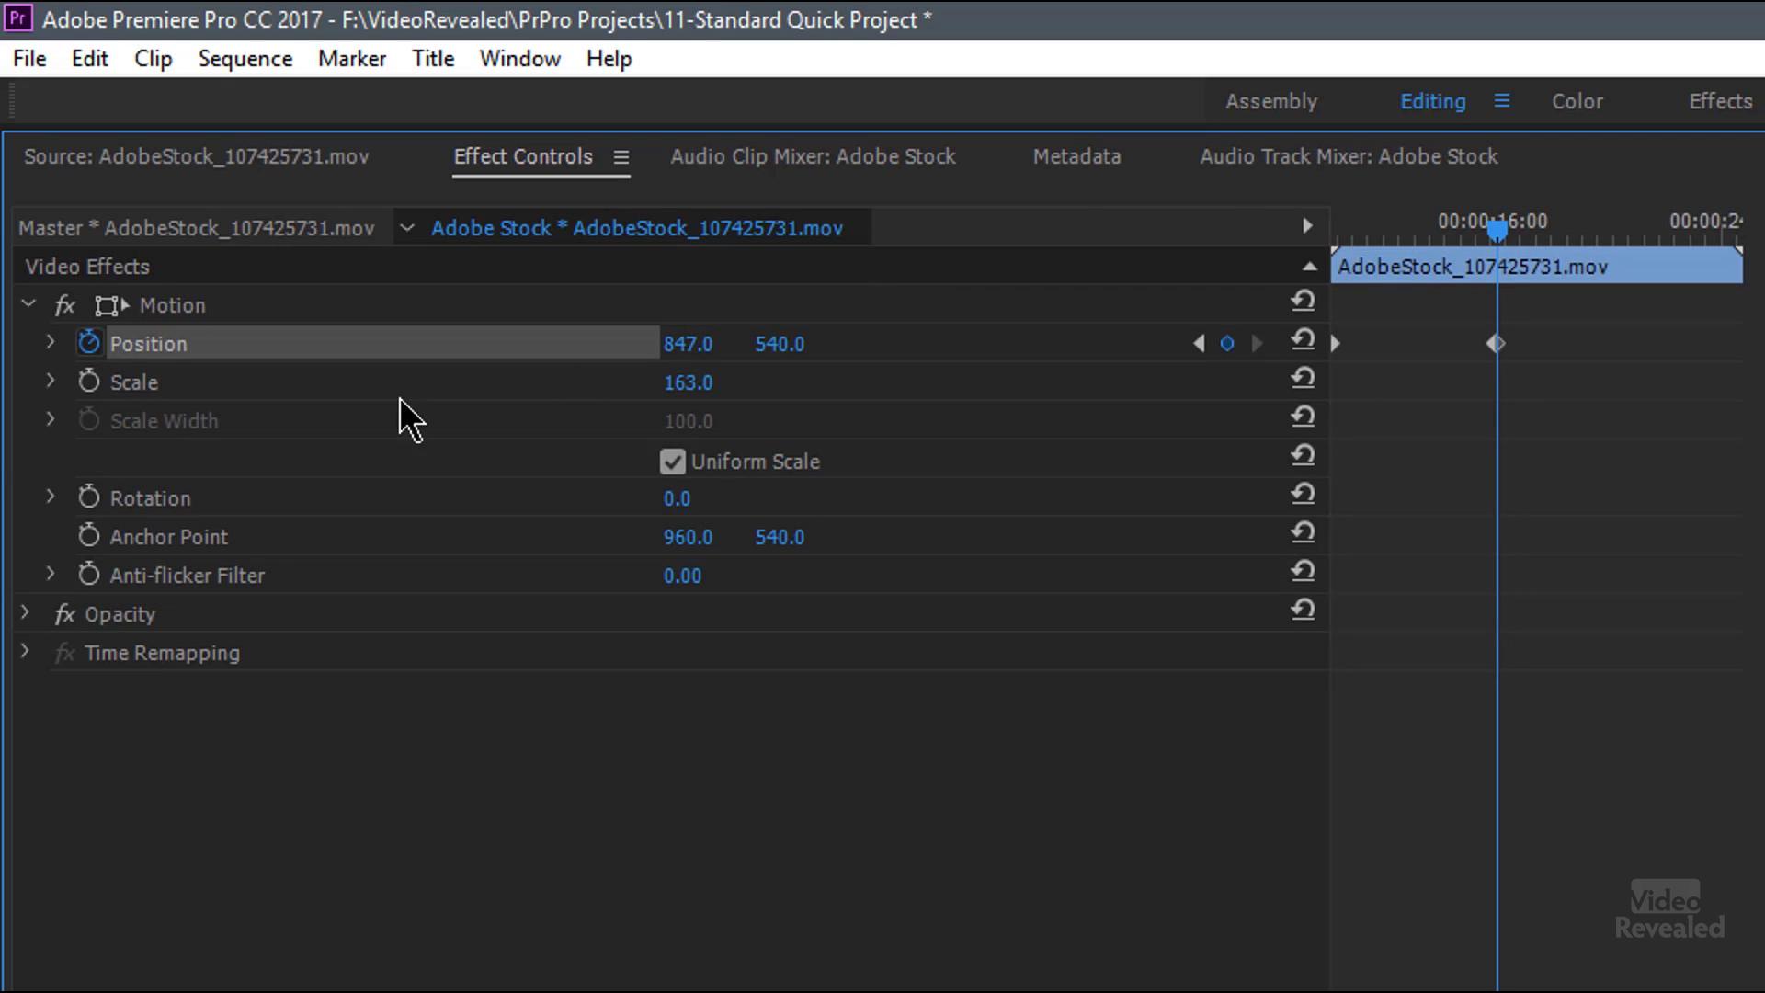
# Enlarge the Position velocity graph and ease the motion into the 00:00:16 keyframe
pyautogui.click(51, 346)
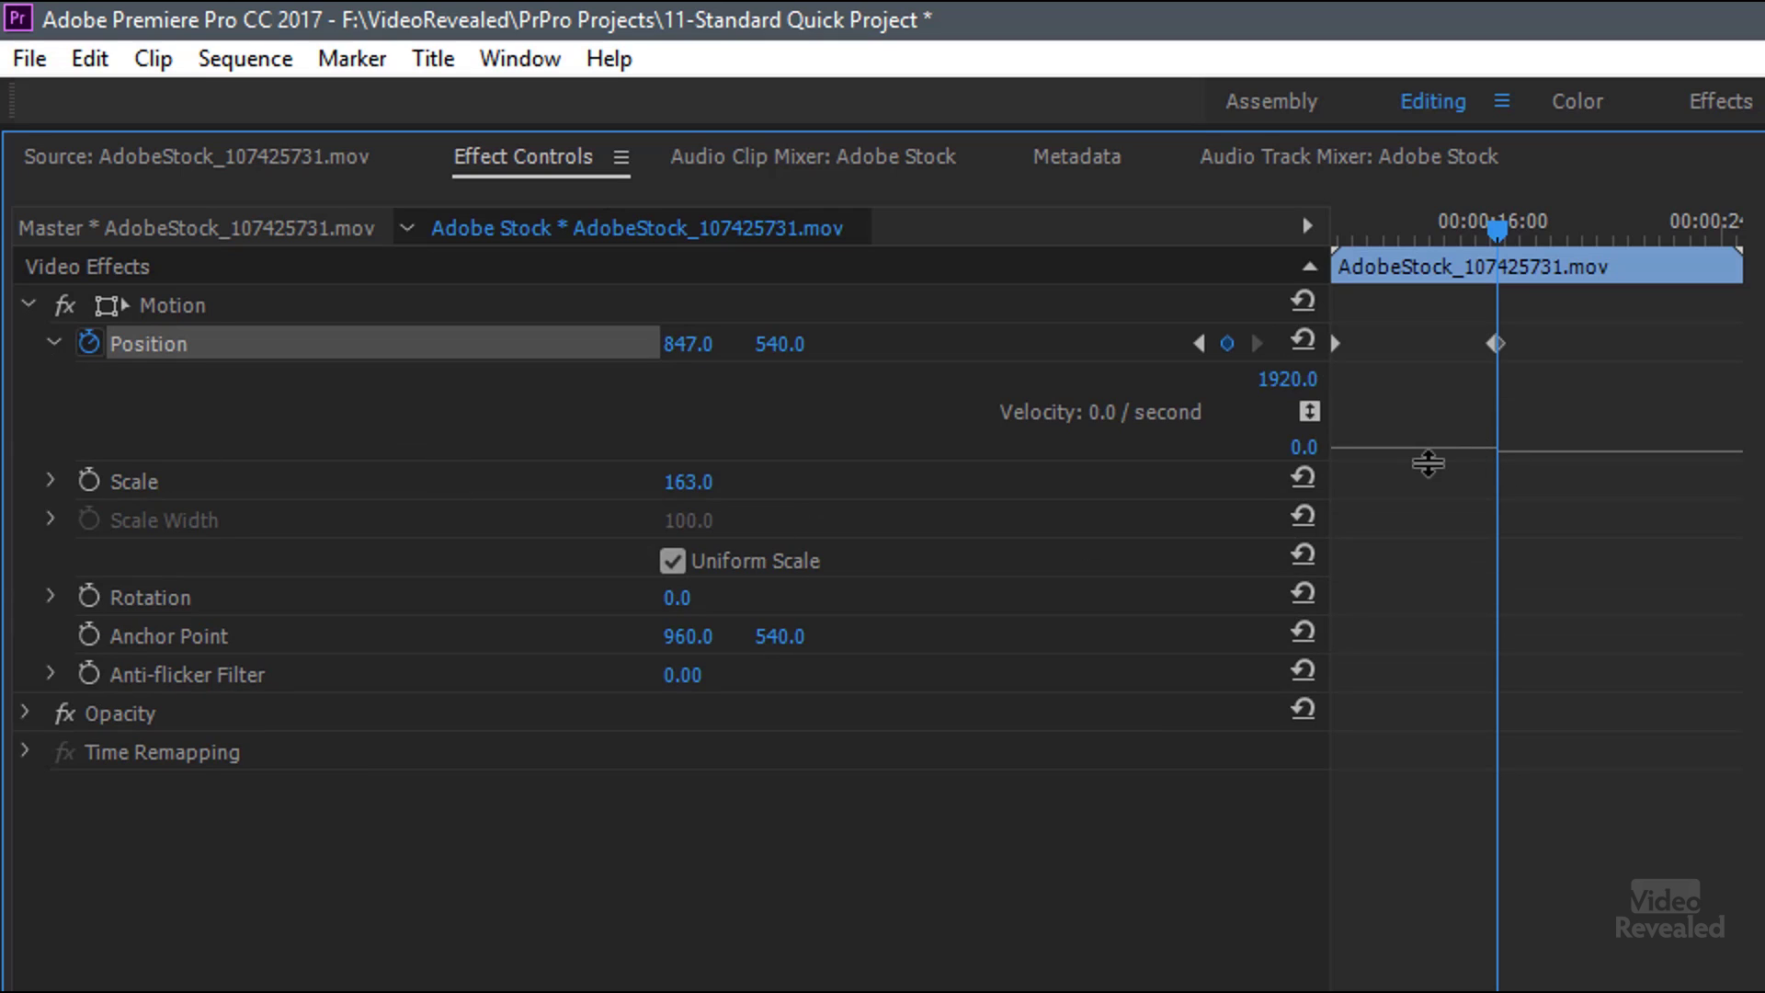
pyautogui.moveTo(1406, 453); pyautogui.dragTo(1396, 620)
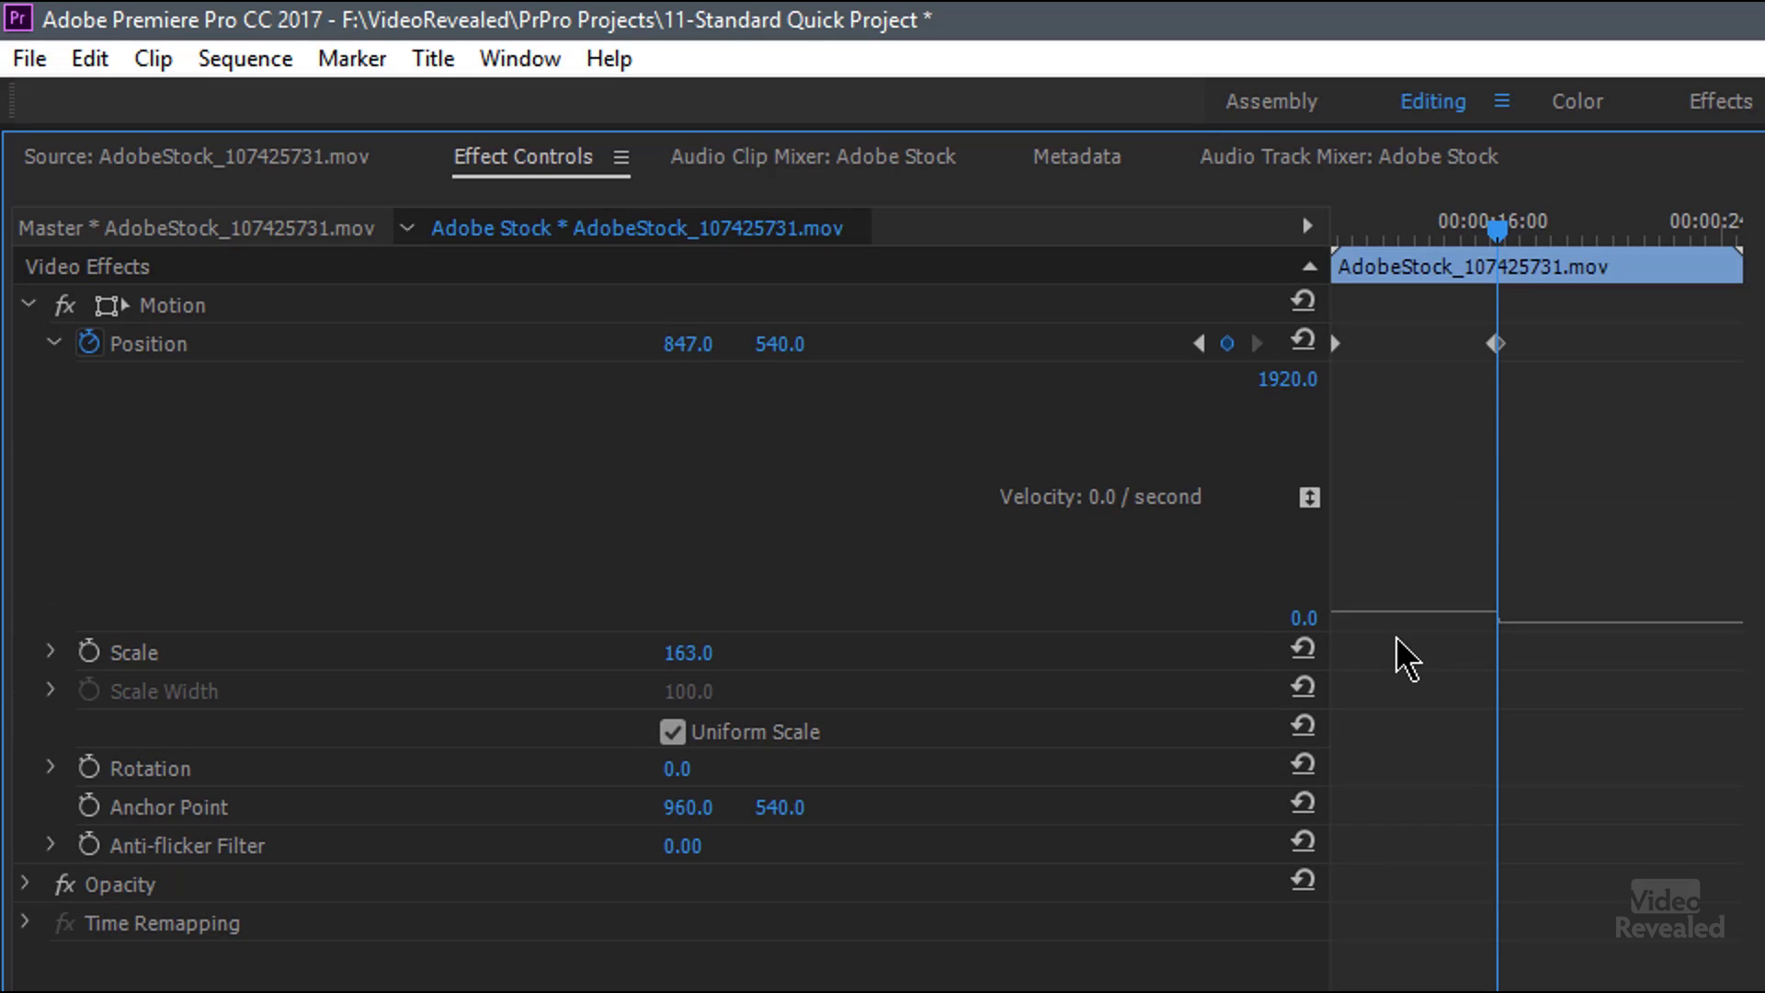
pyautogui.click(1496, 343)
pyautogui.moveTo(1485, 618); pyautogui.dragTo(1425, 537)
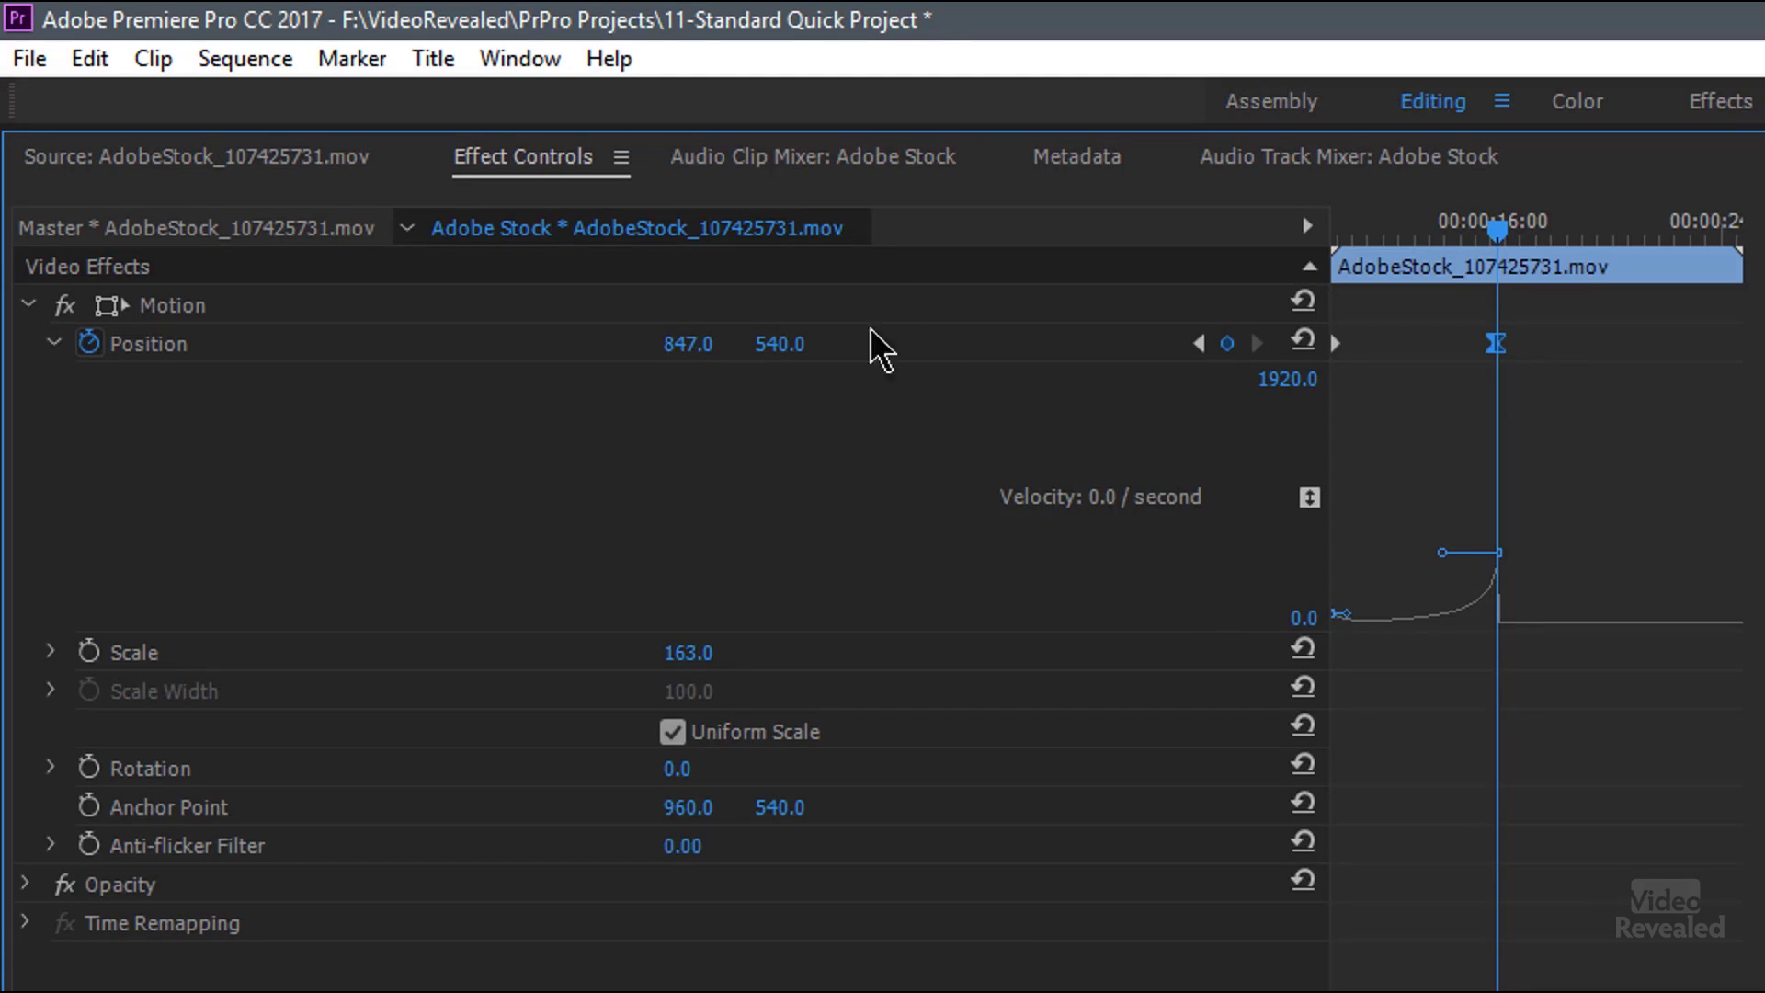
pyautogui.click(622, 158)
pyautogui.click(621, 158)
pyautogui.click(621, 158)
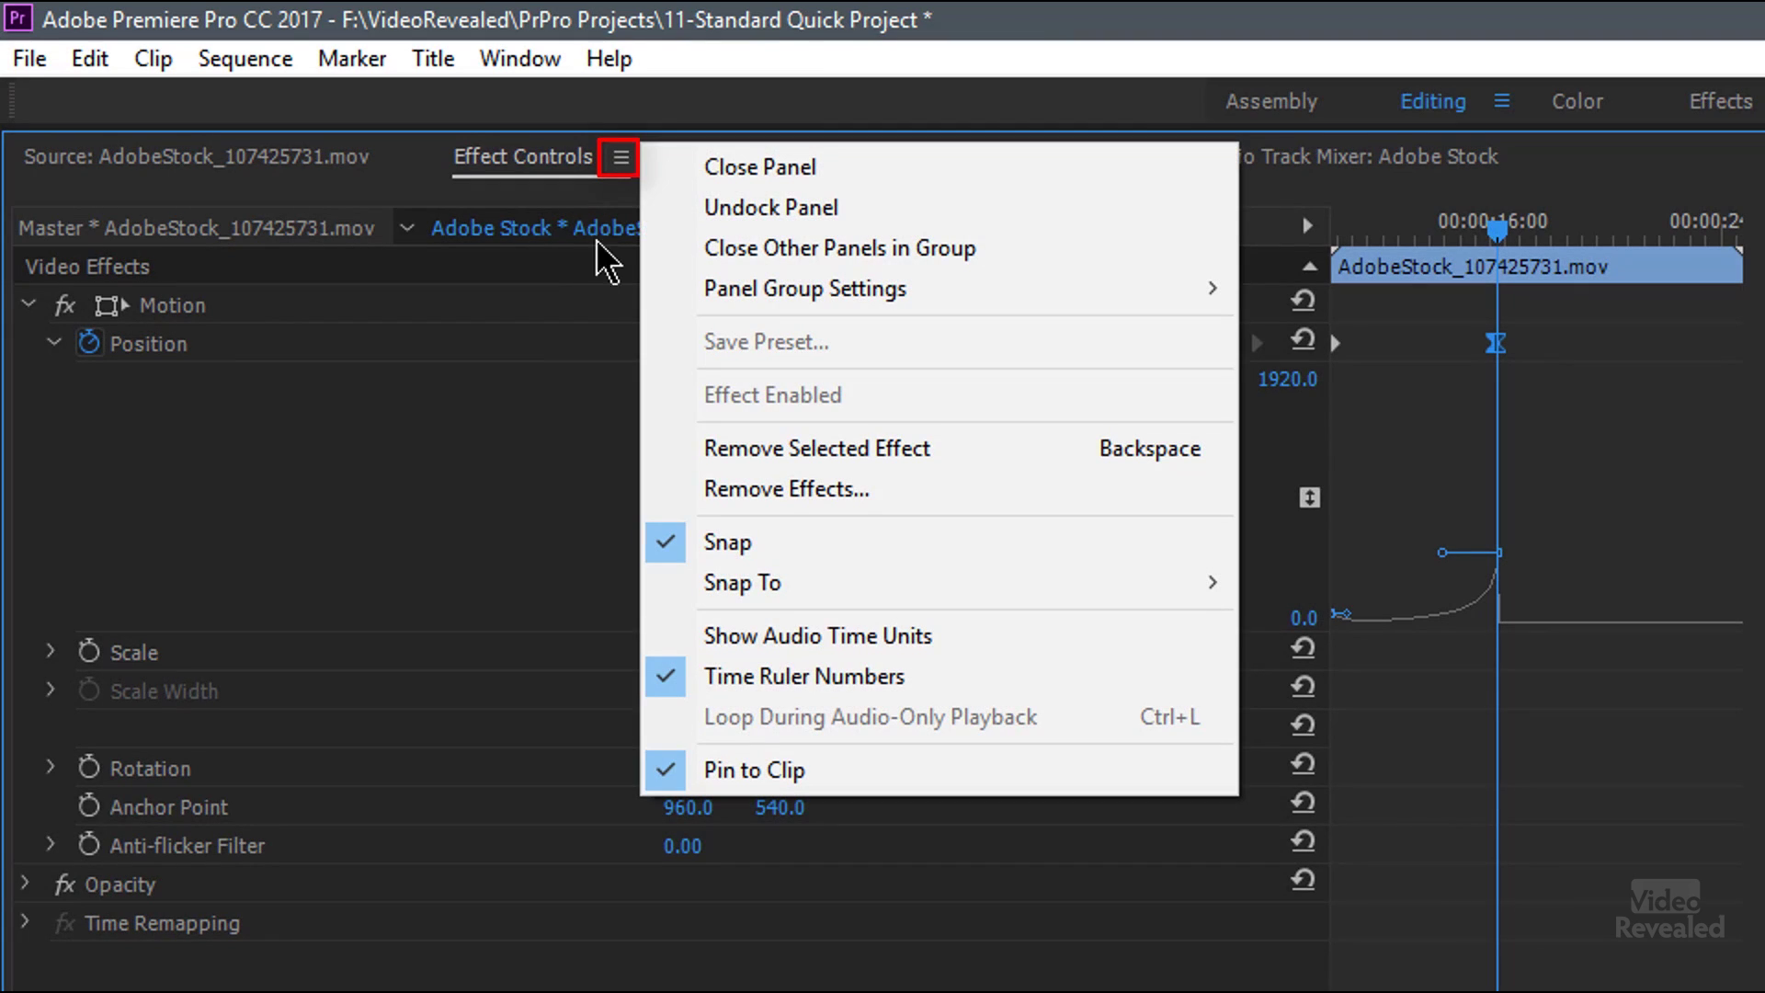
pyautogui.click(581, 308)
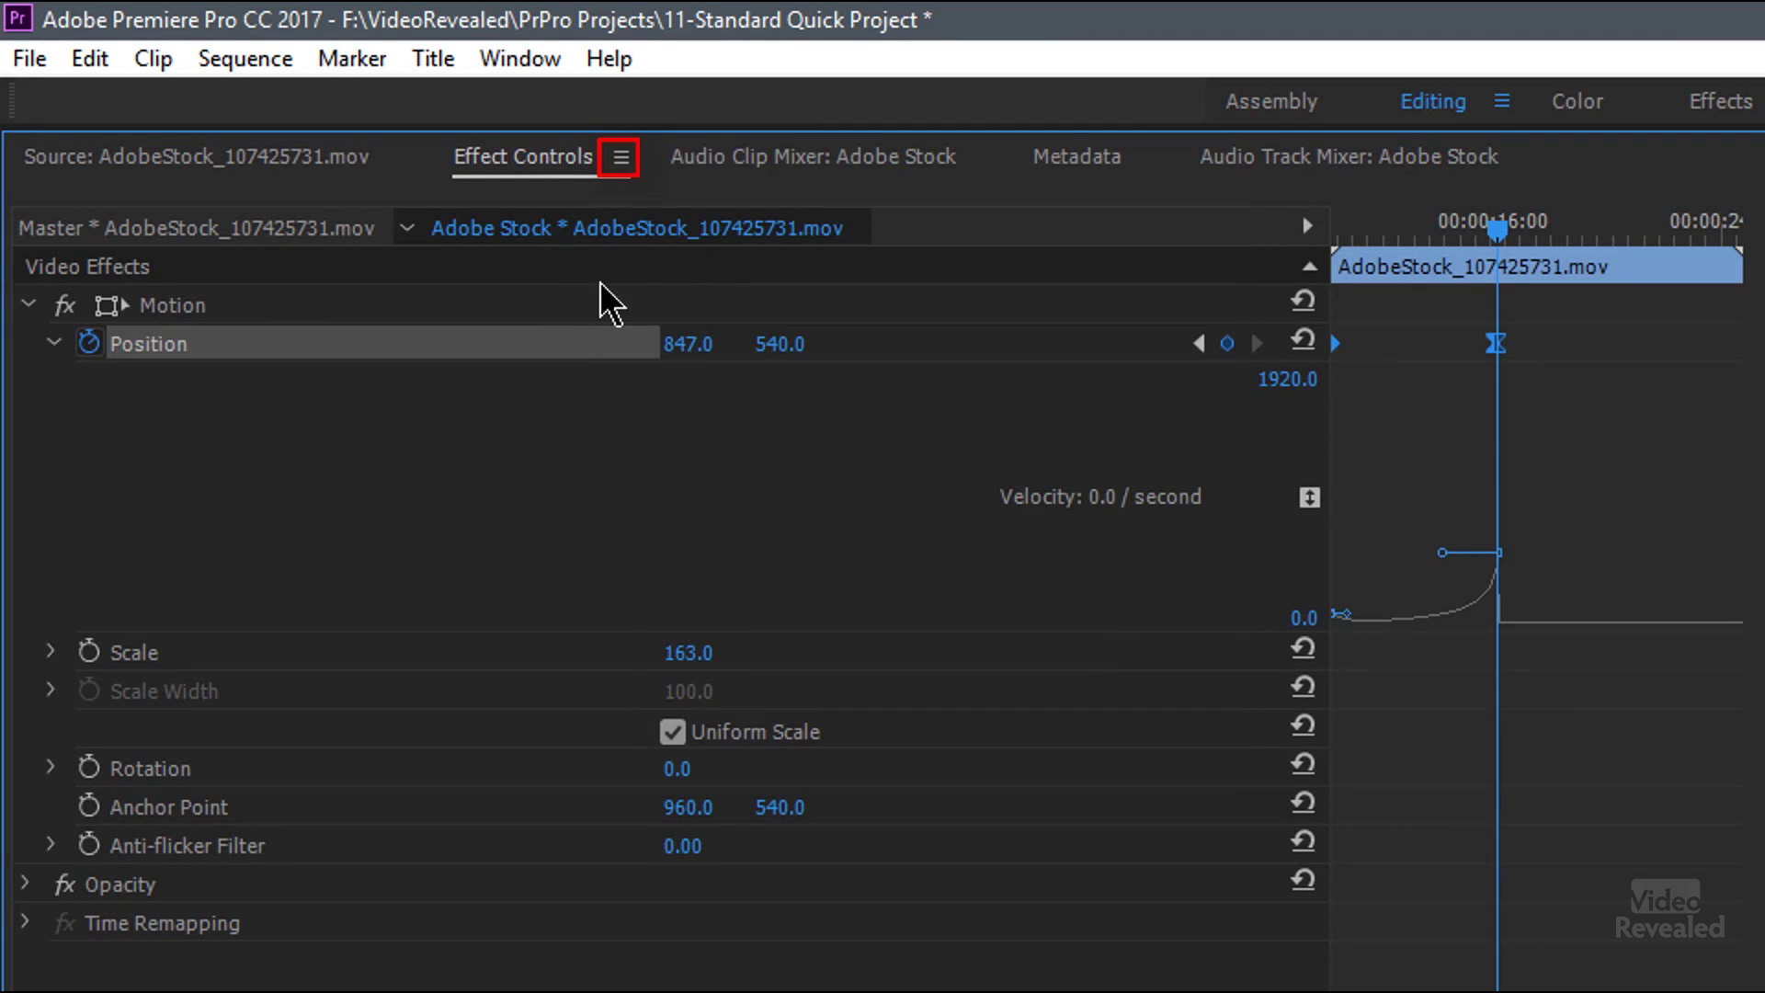
pyautogui.click(621, 158)
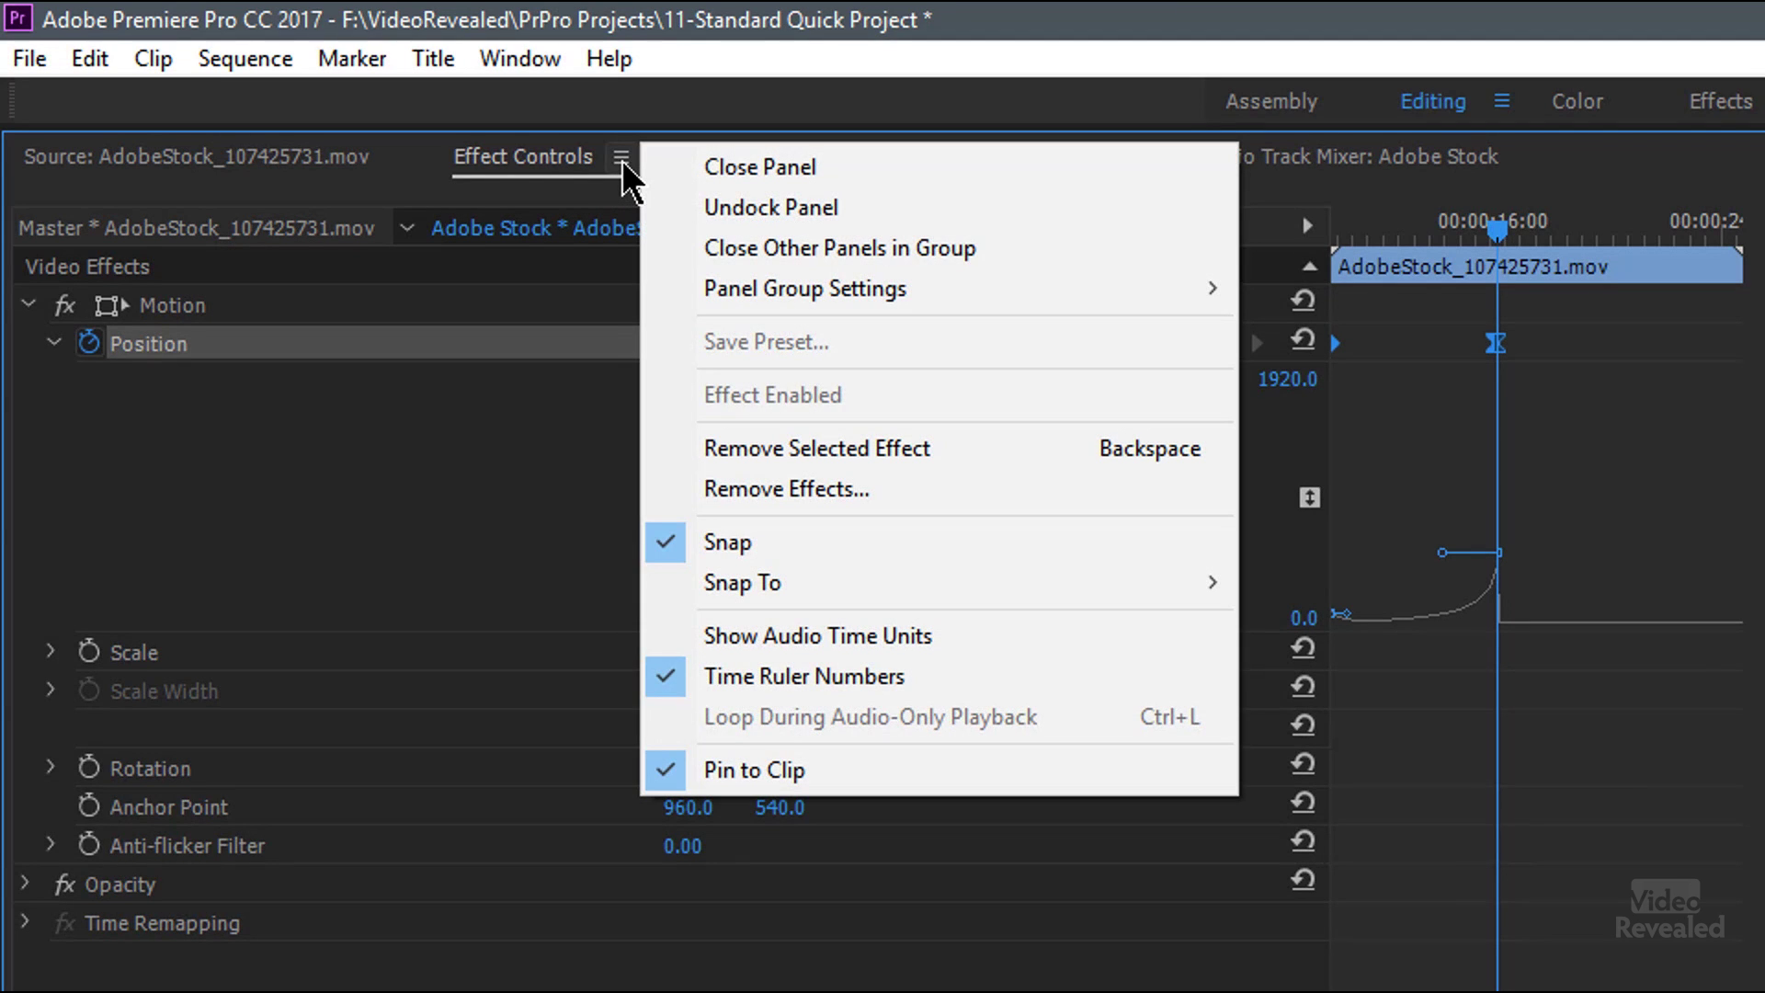
pyautogui.click(300, 165)
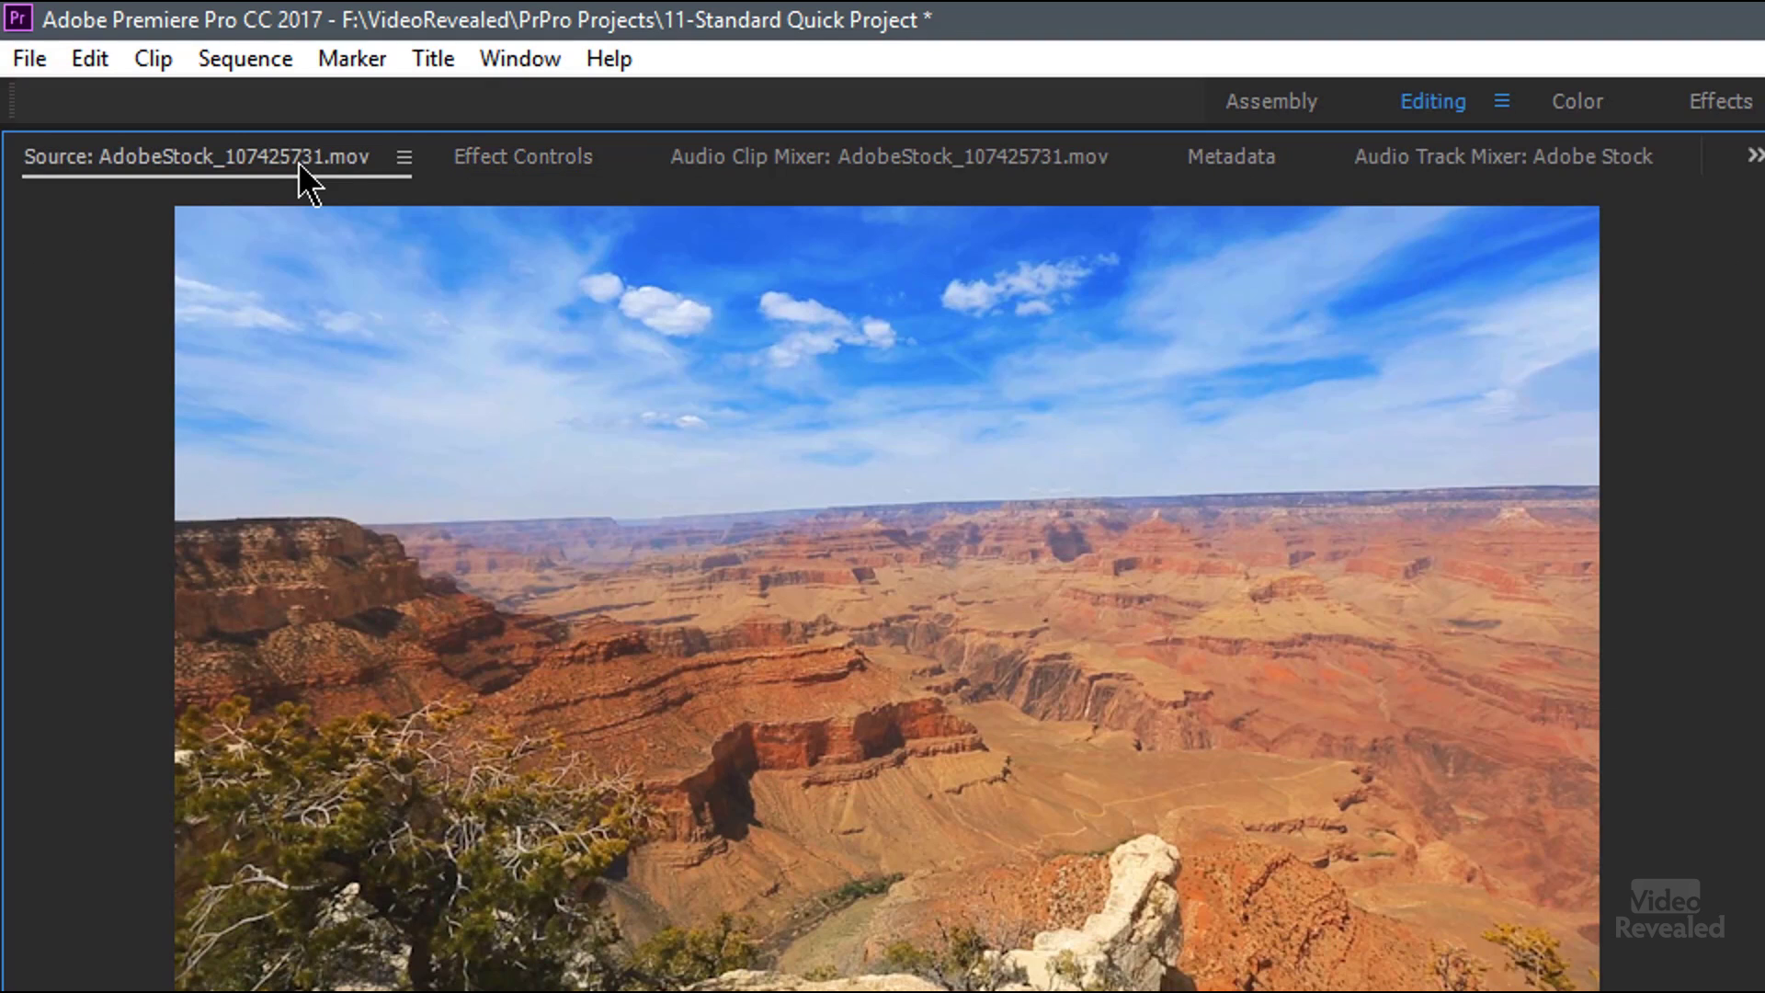
pyautogui.click(404, 162)
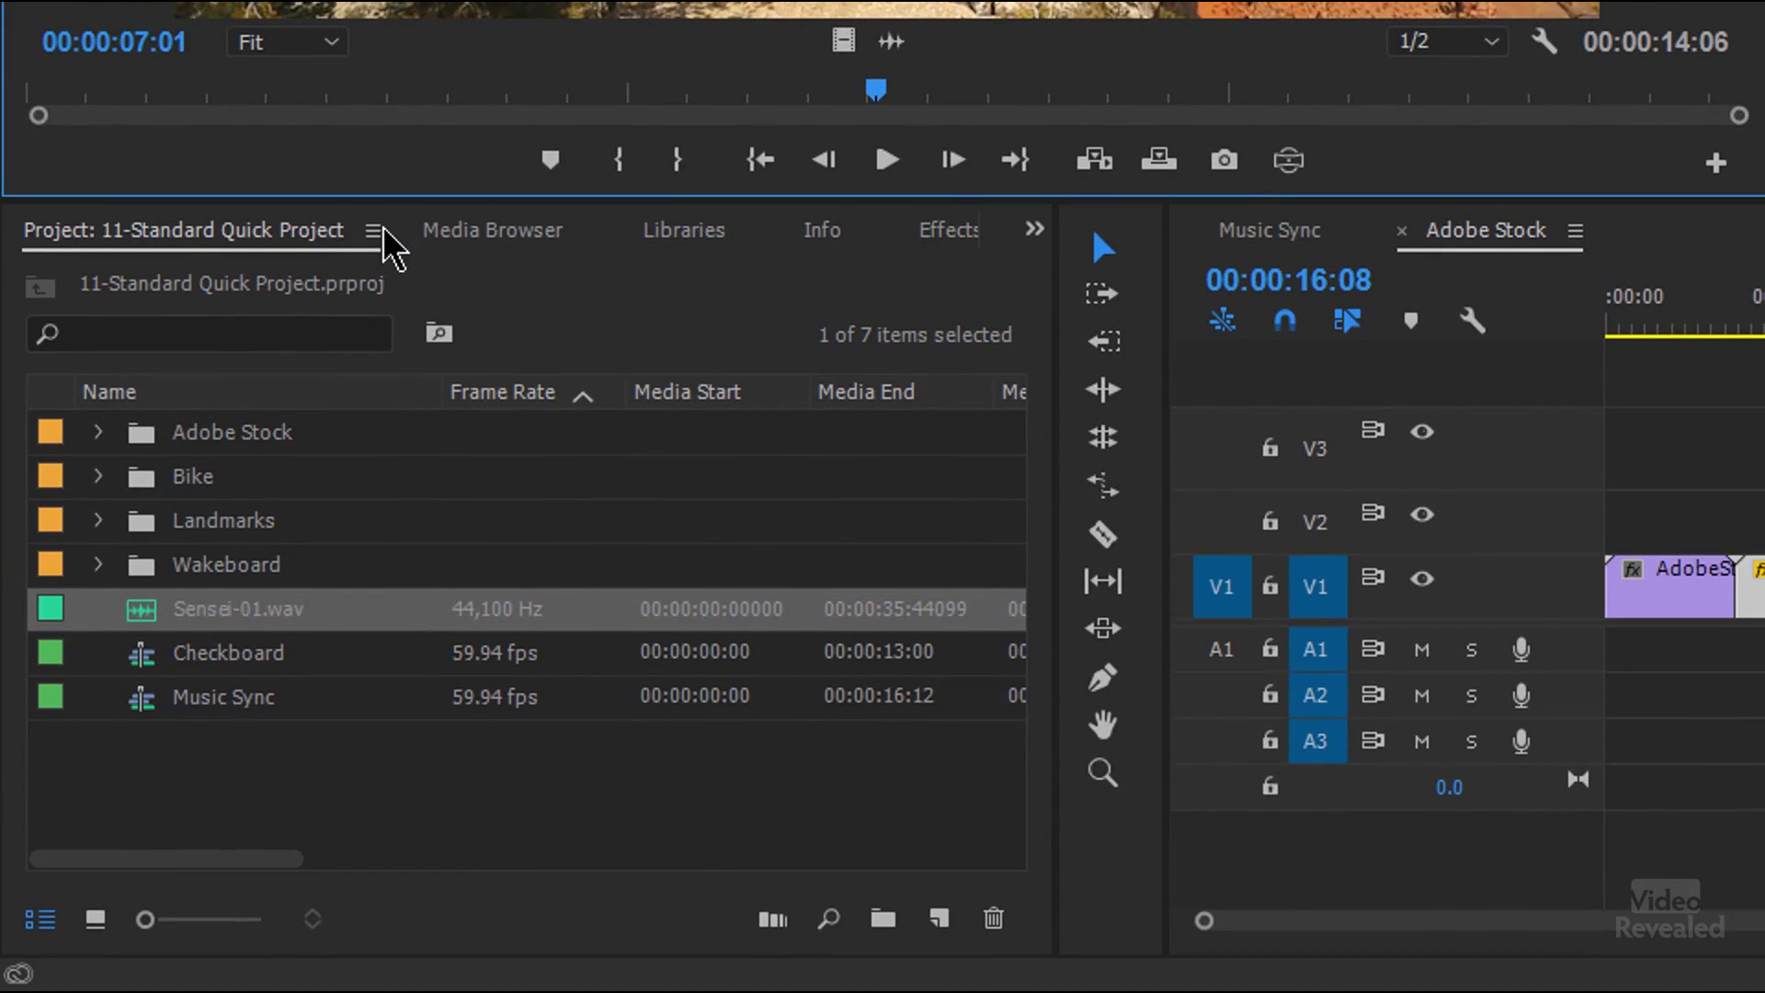
pyautogui.click(385, 231)
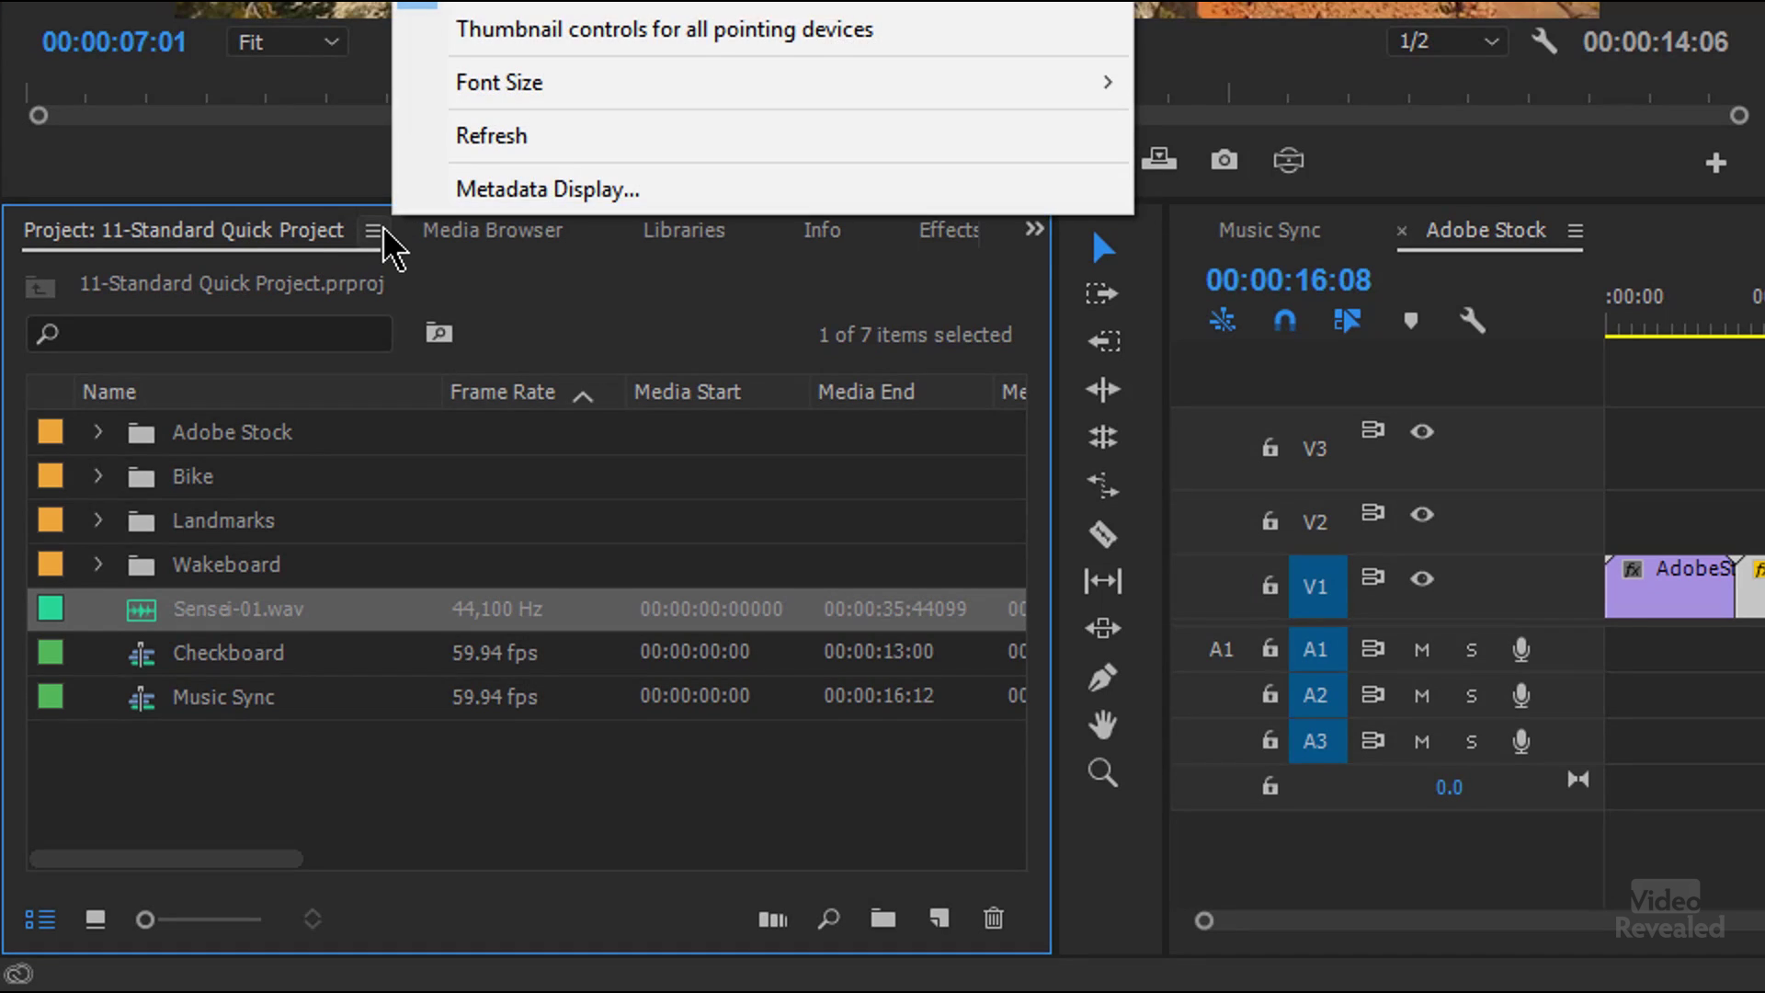
pyautogui.click(296, 253)
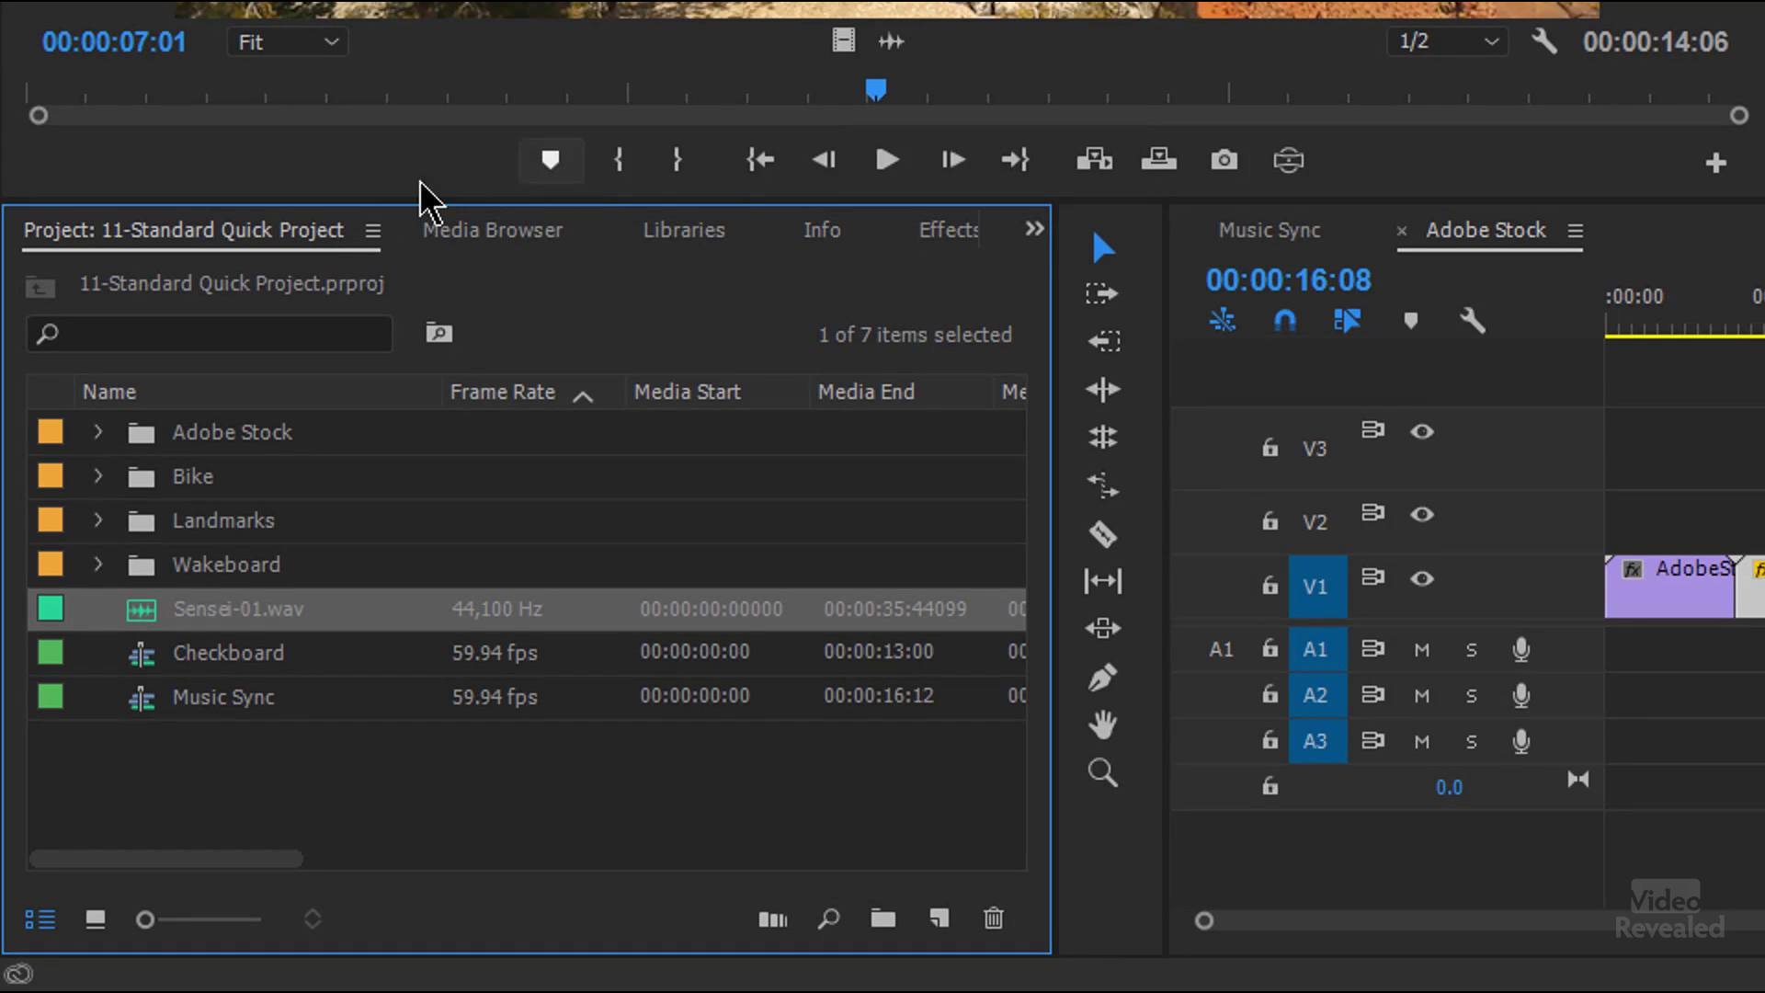
pyautogui.click(493, 244)
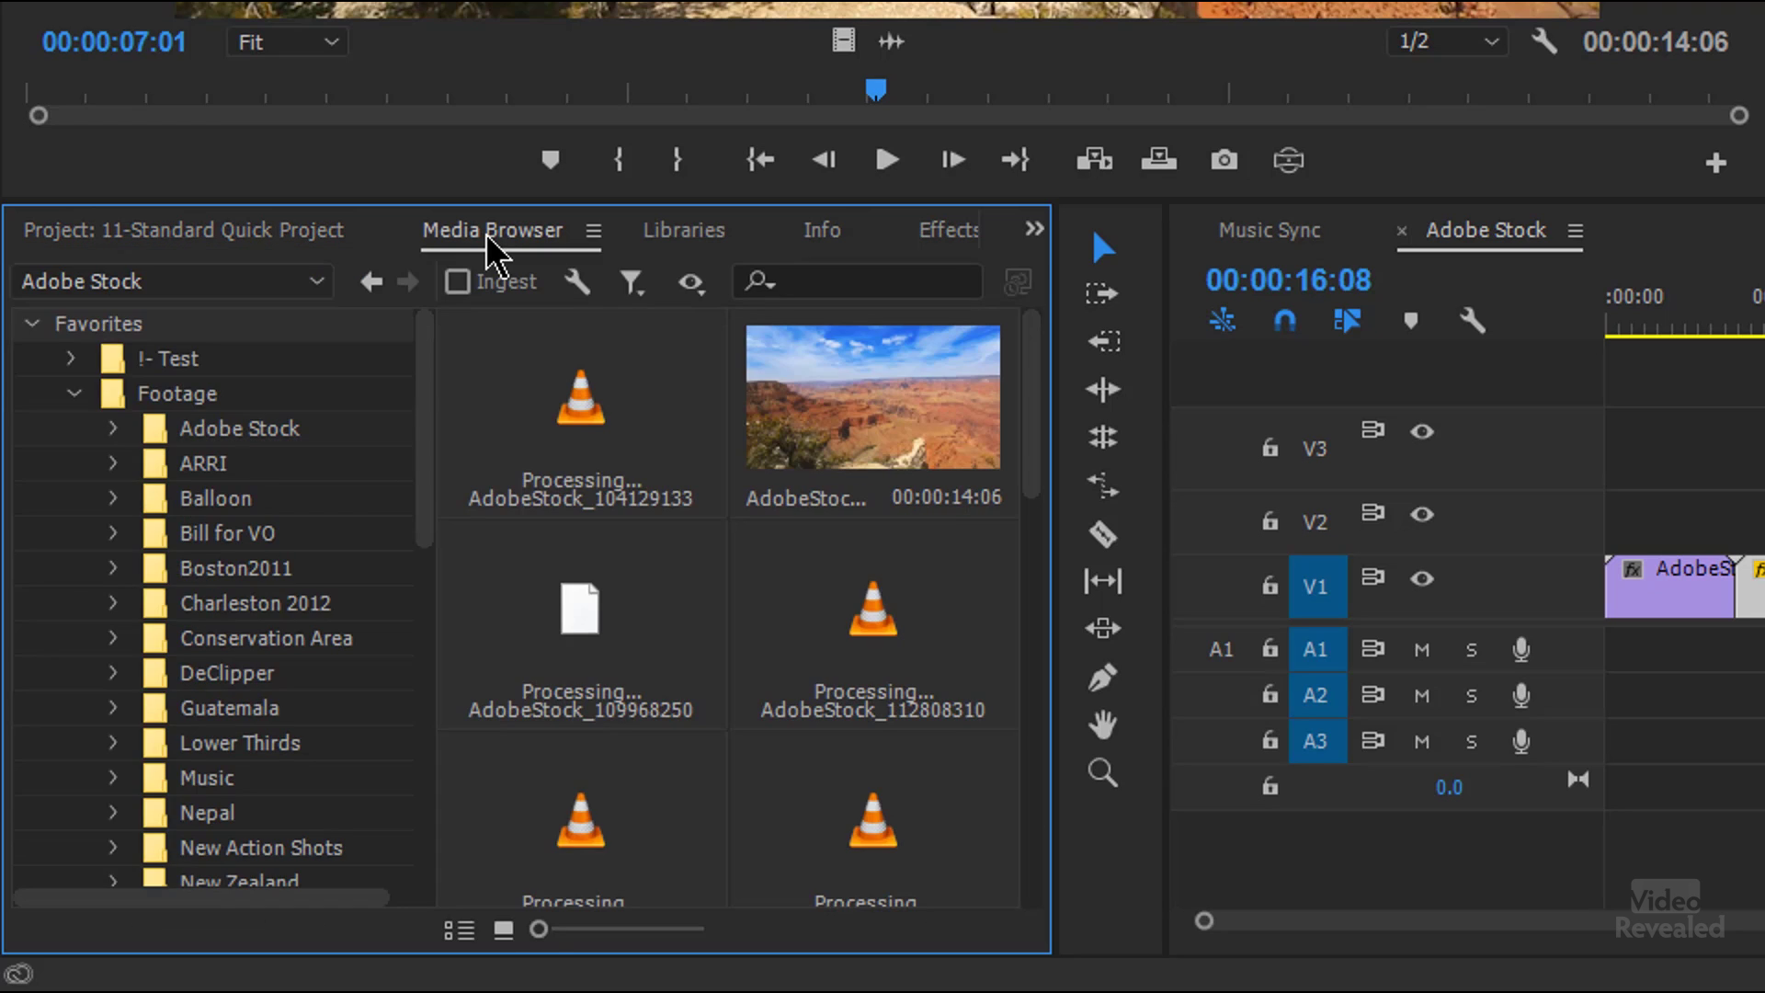
pyautogui.click(288, 245)
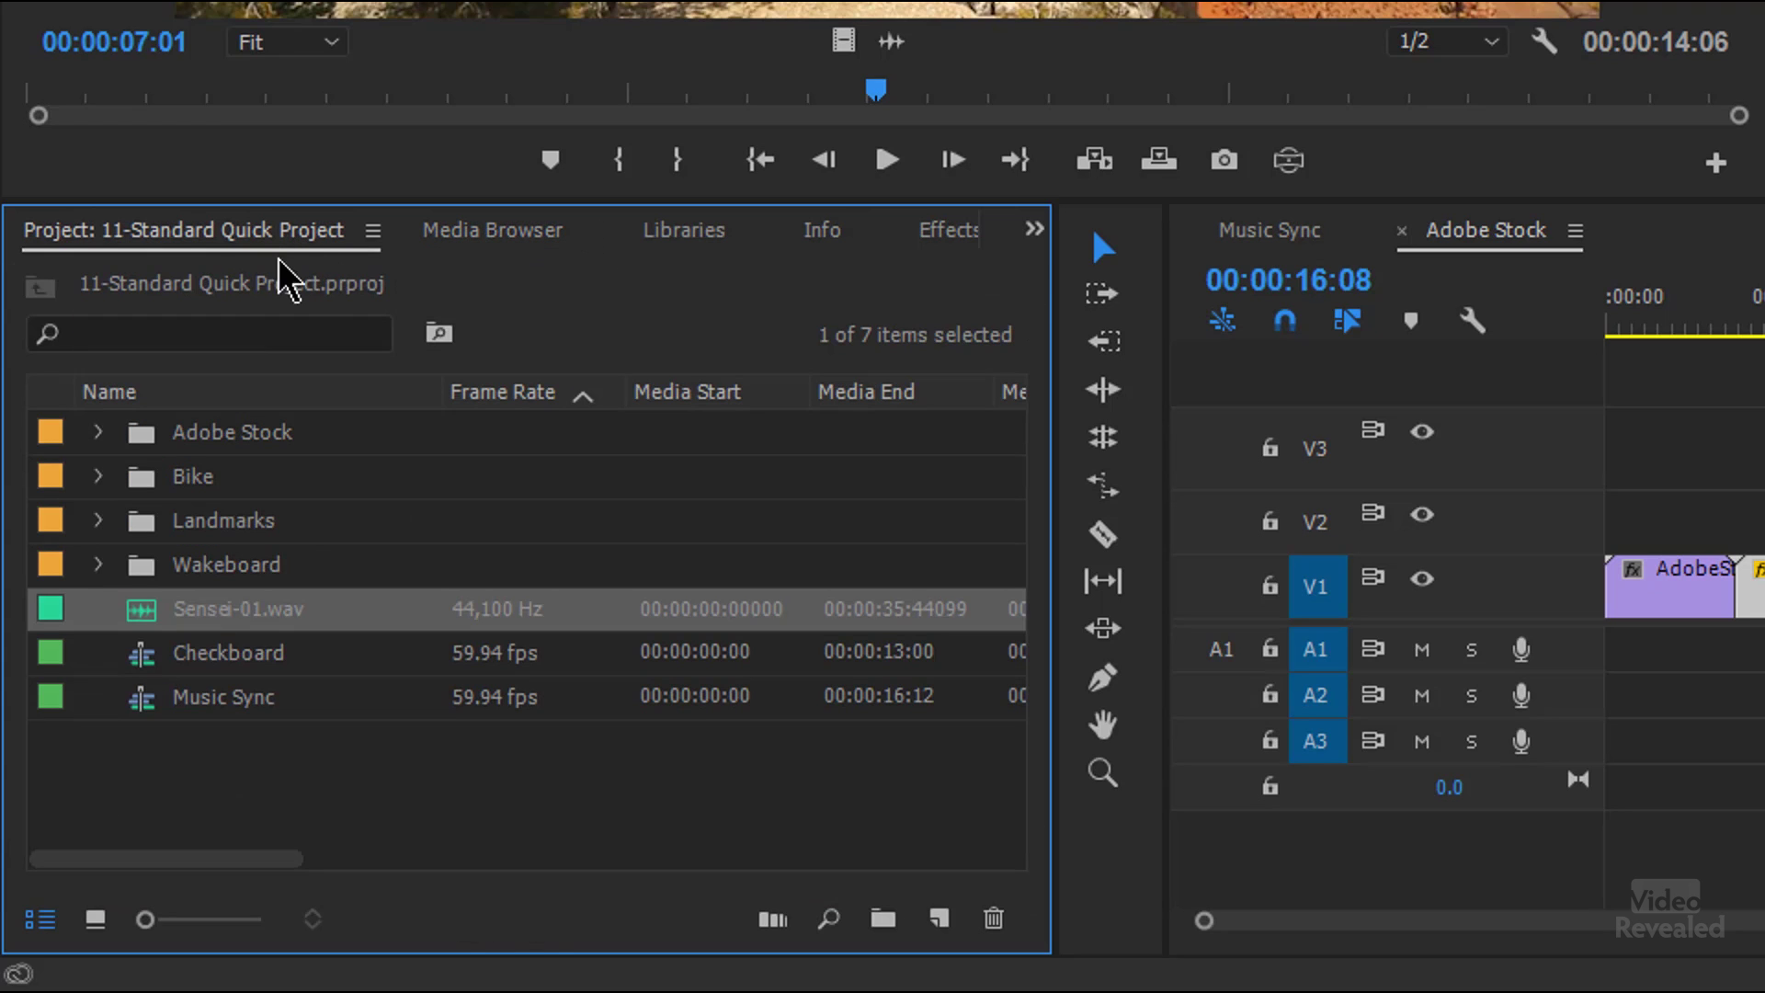
pyautogui.click(508, 234)
pyautogui.click(668, 235)
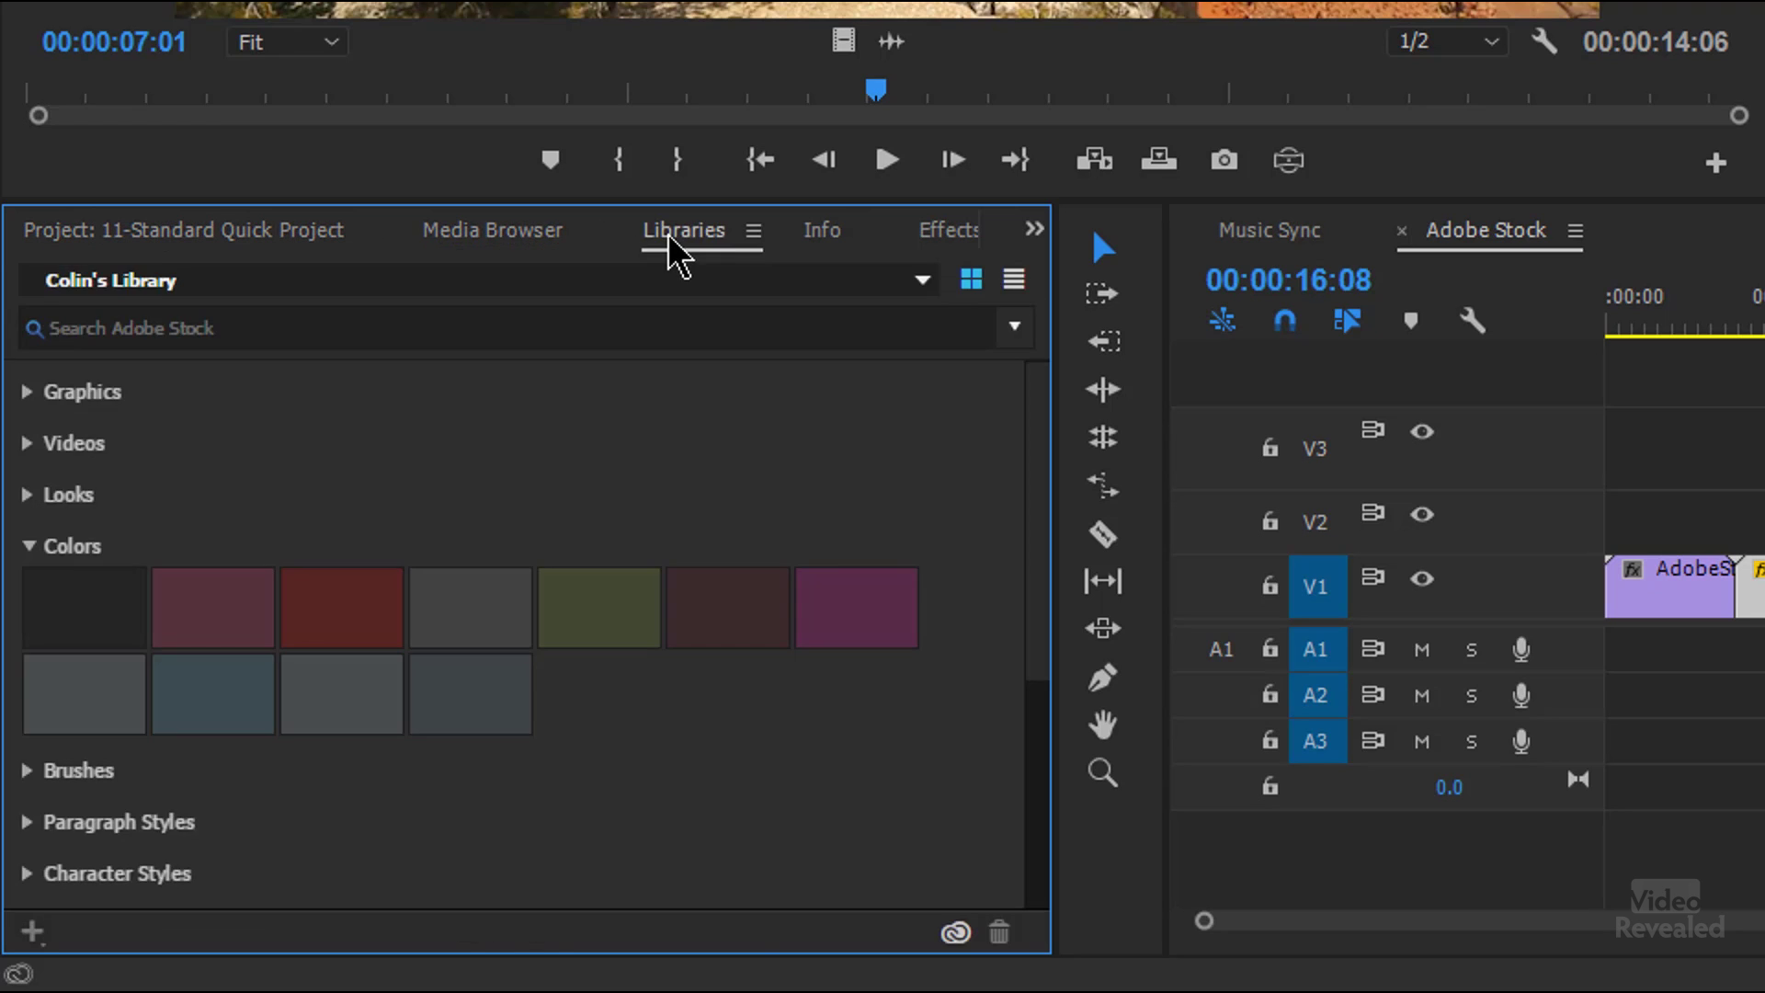
pyautogui.click(498, 238)
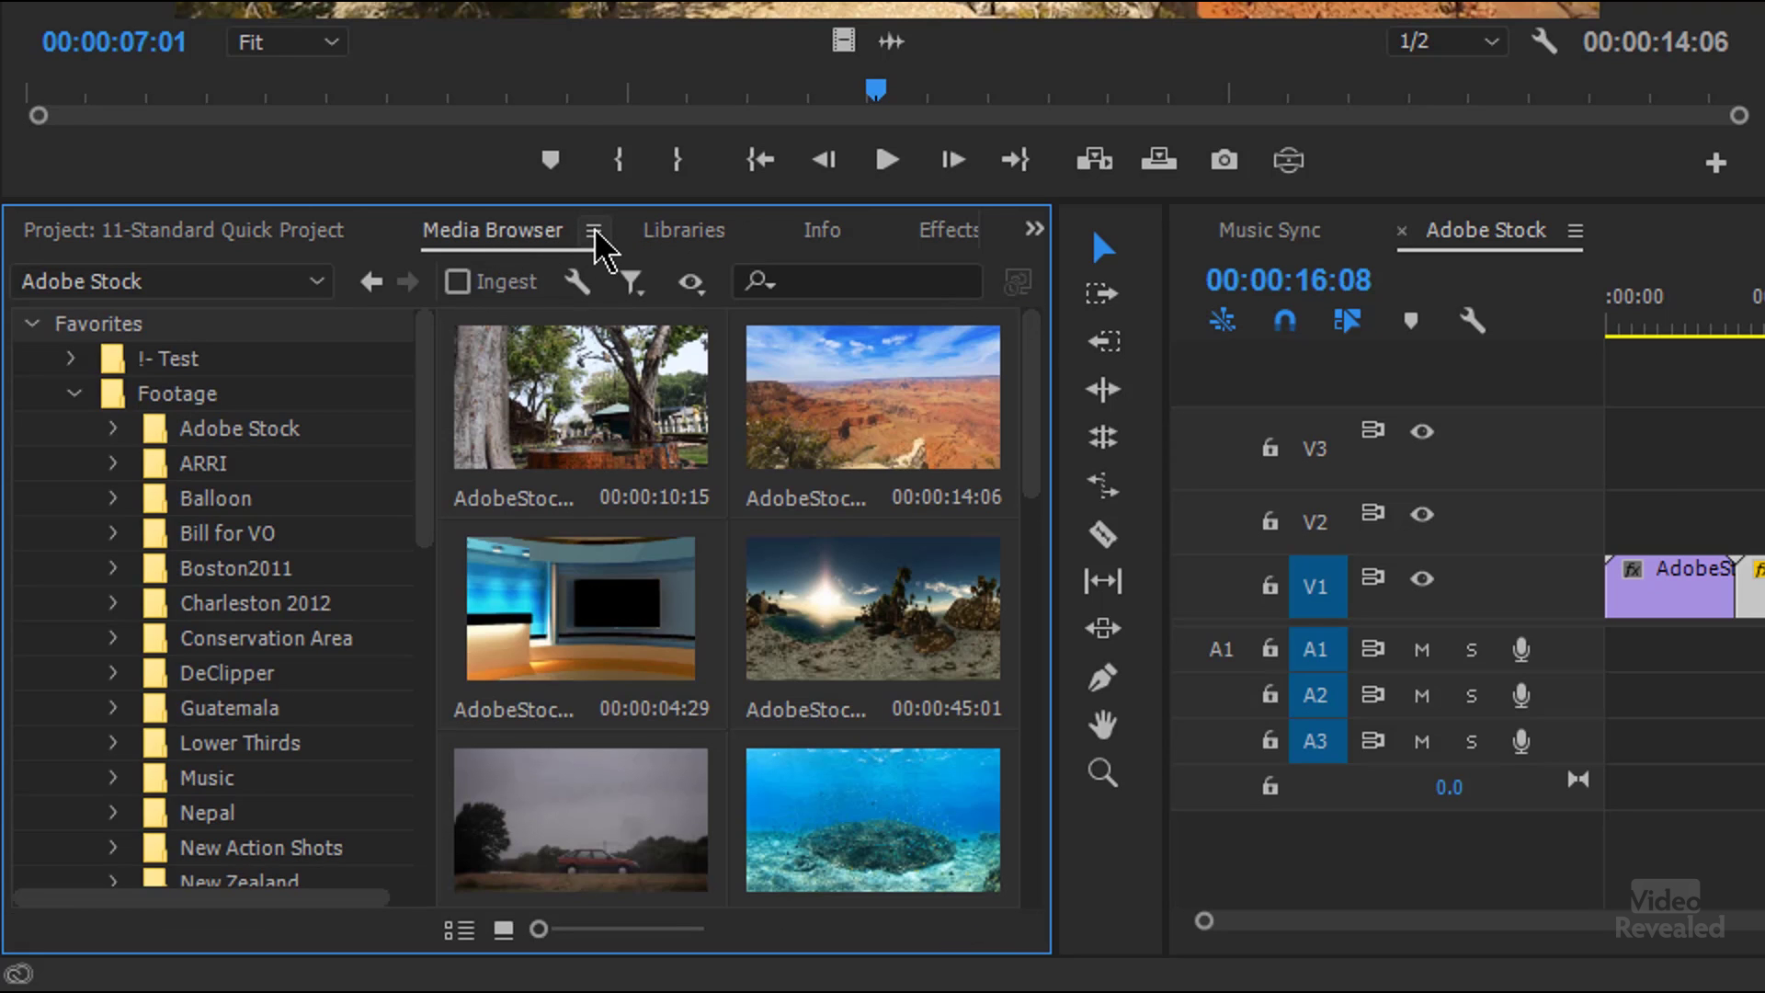
pyautogui.click(595, 235)
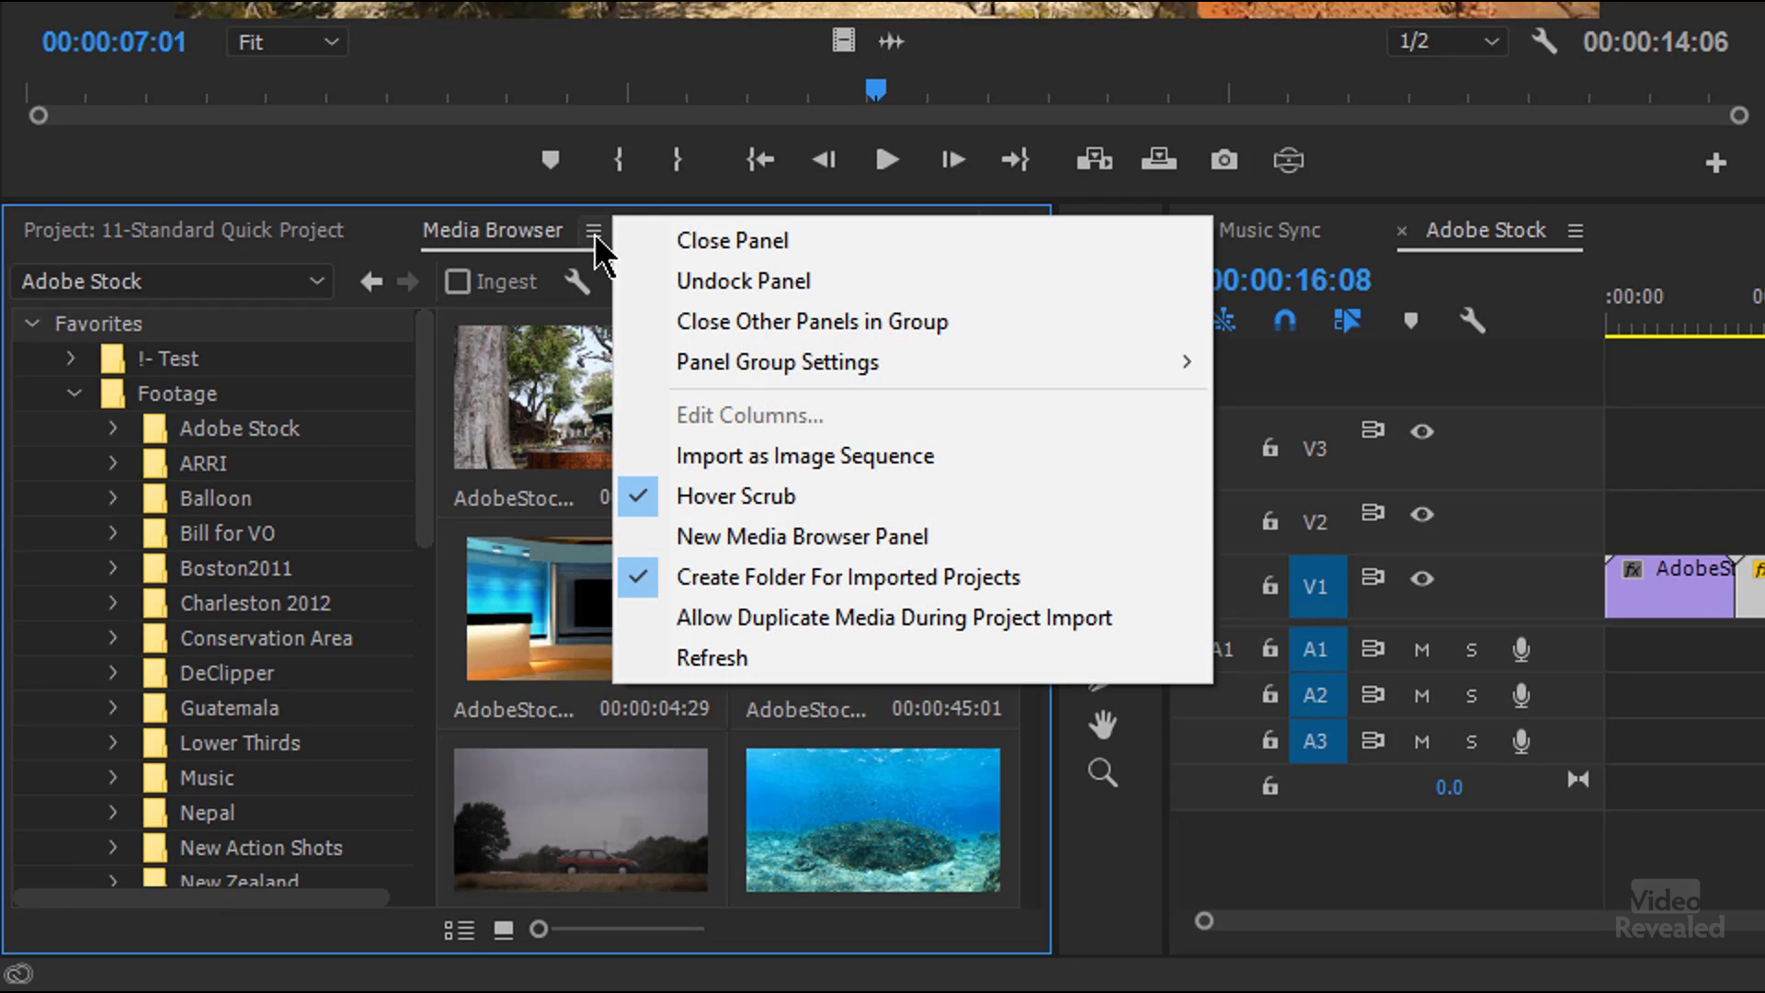
pyautogui.click(503, 248)
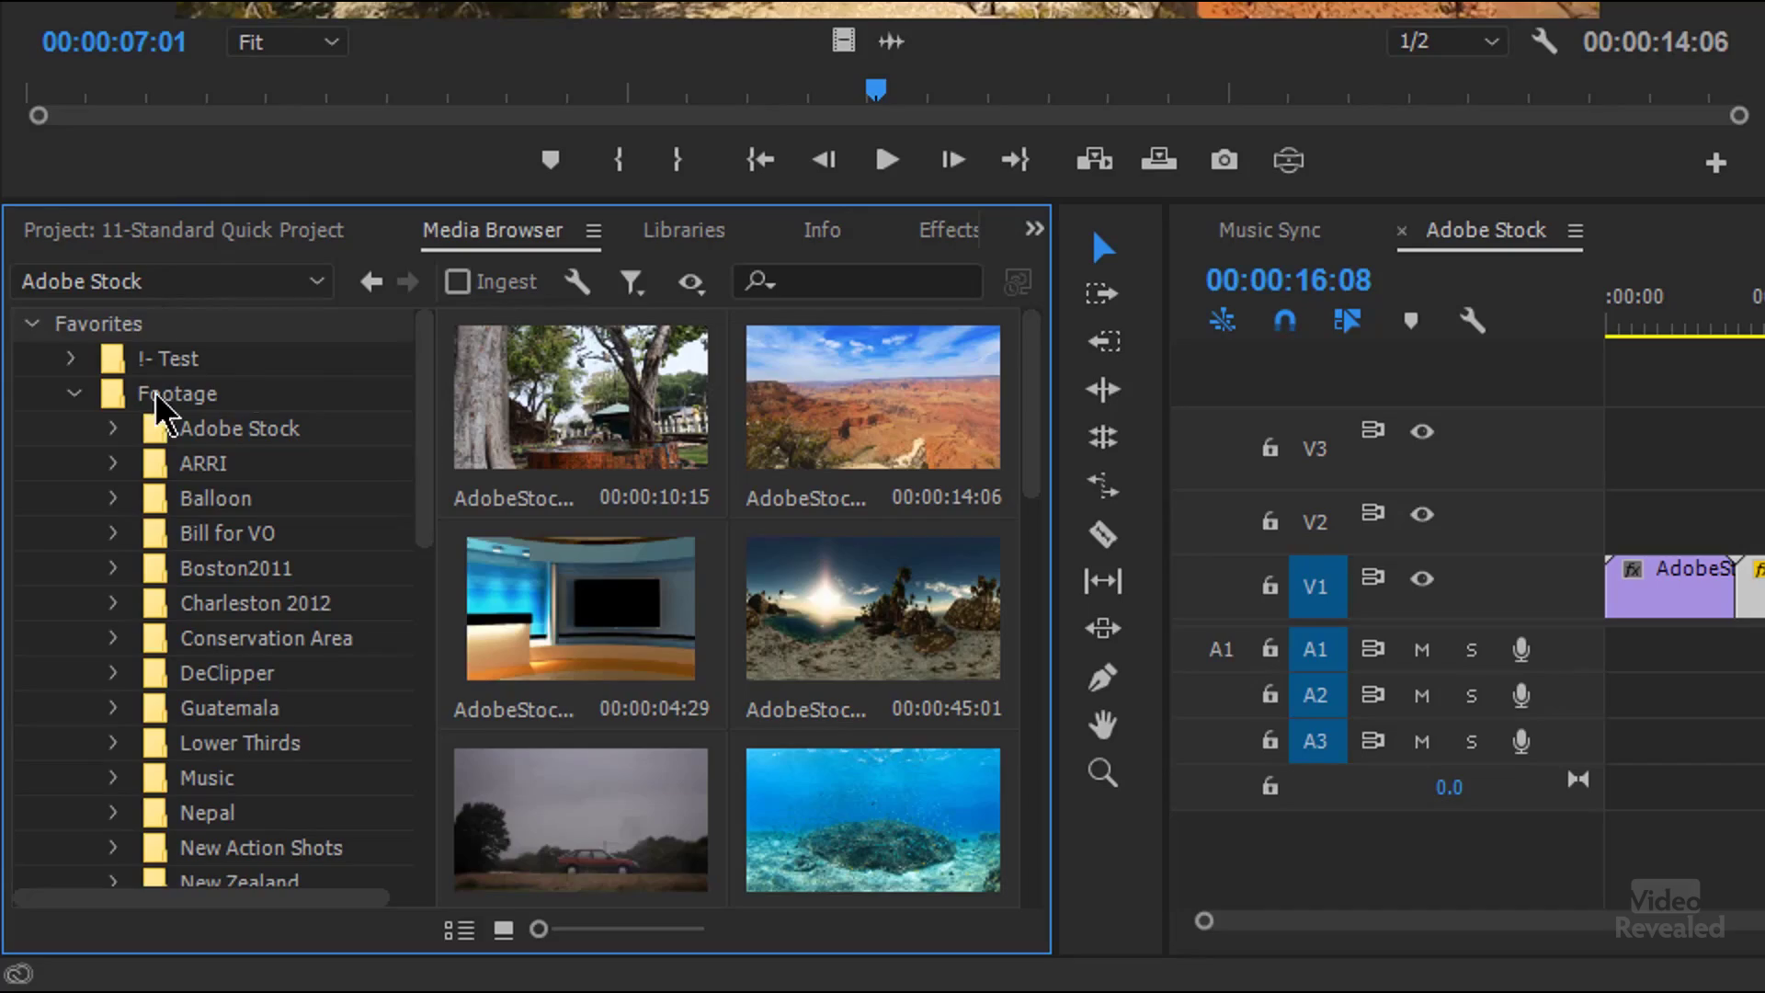
pyautogui.click(594, 231)
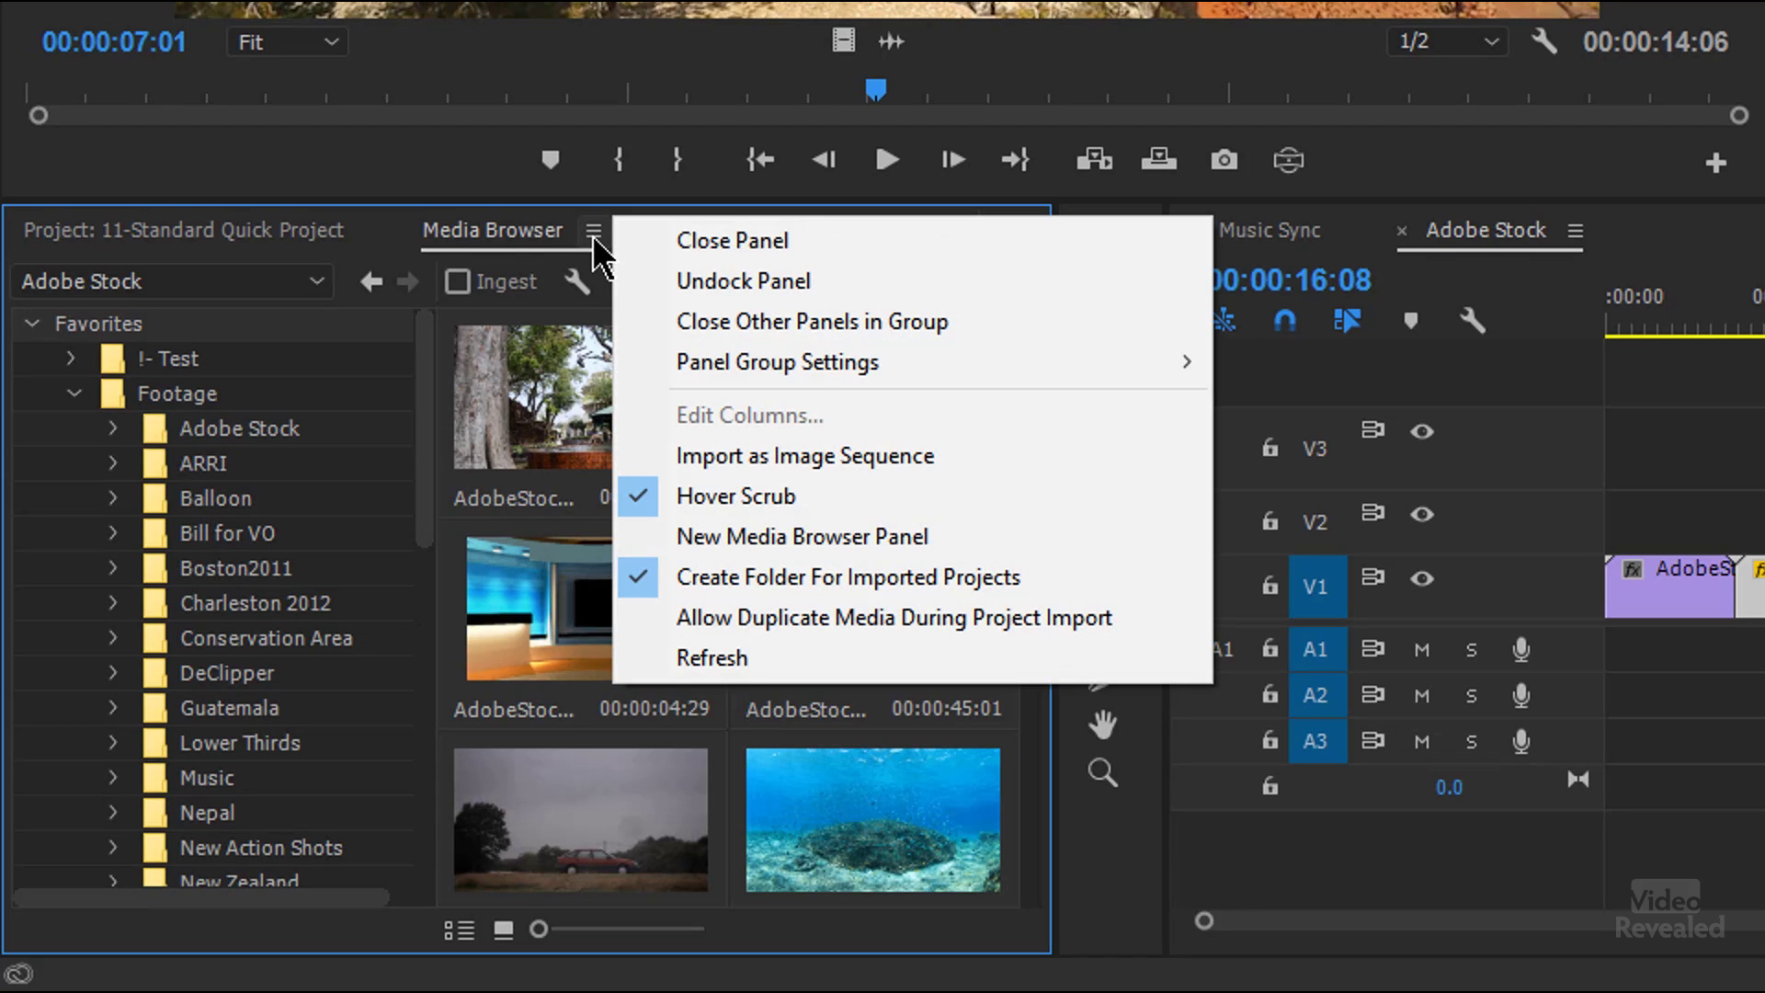
pyautogui.click(305, 238)
pyautogui.click(374, 233)
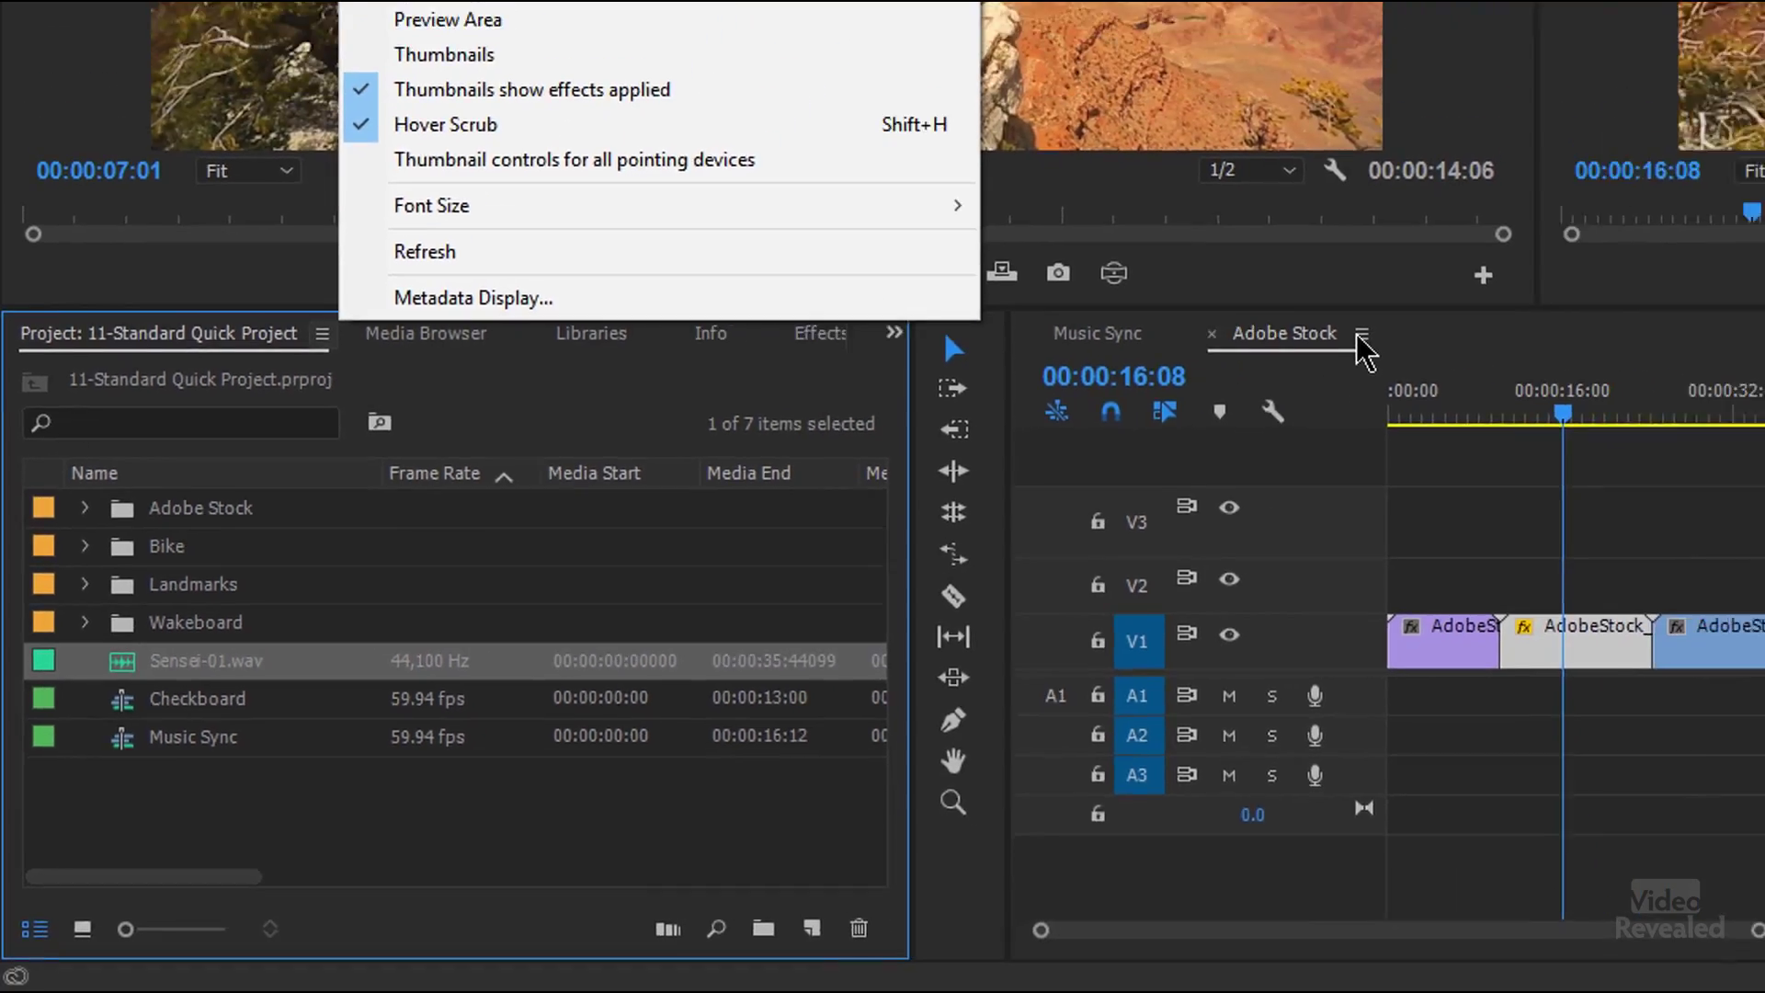
pyautogui.click(1575, 230)
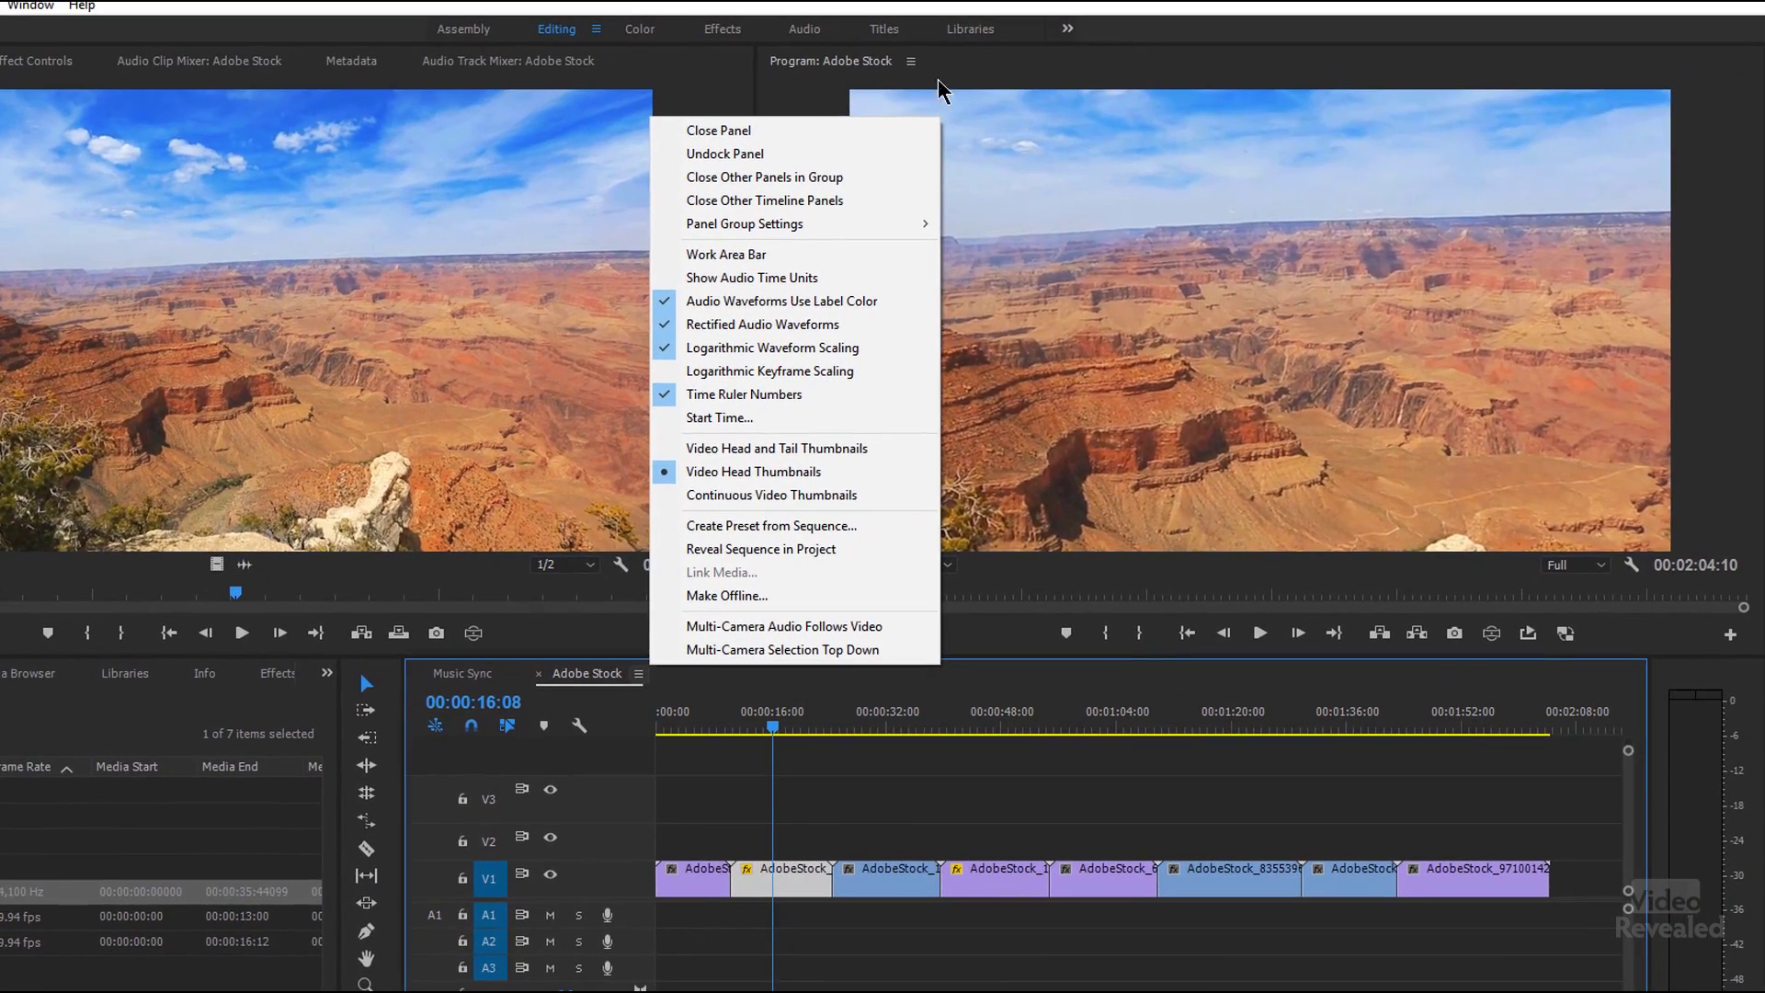
pyautogui.click(912, 62)
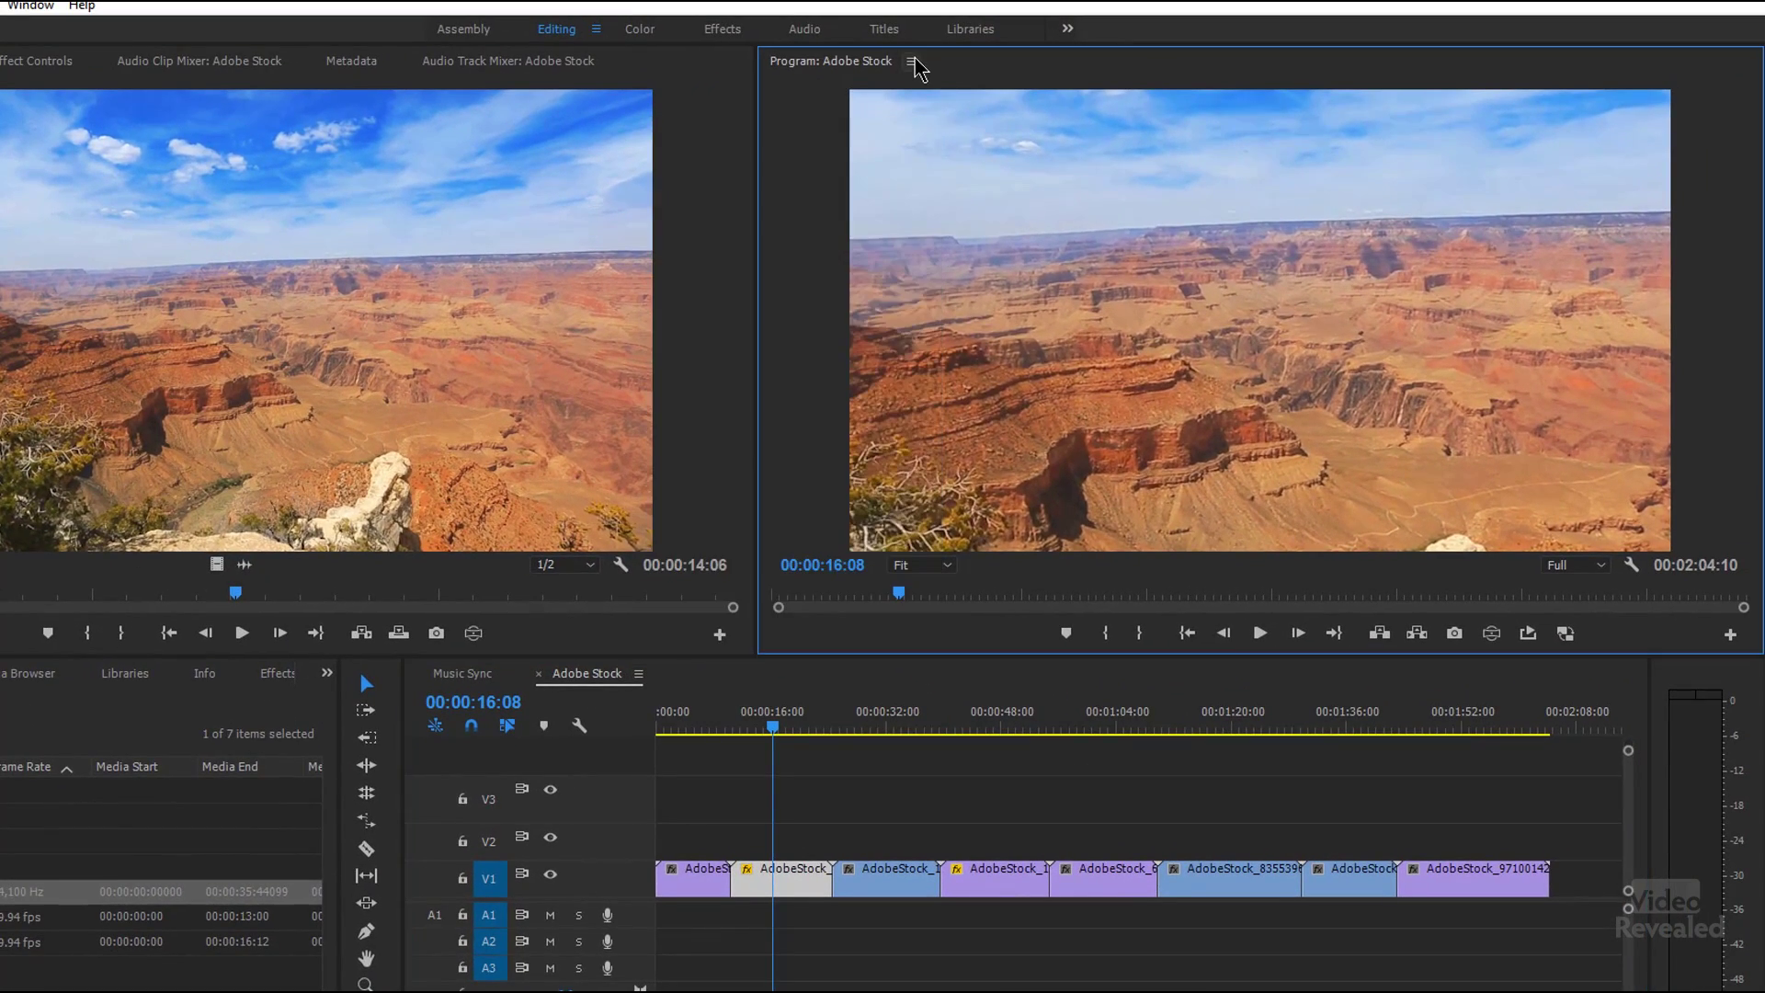
pyautogui.click(913, 62)
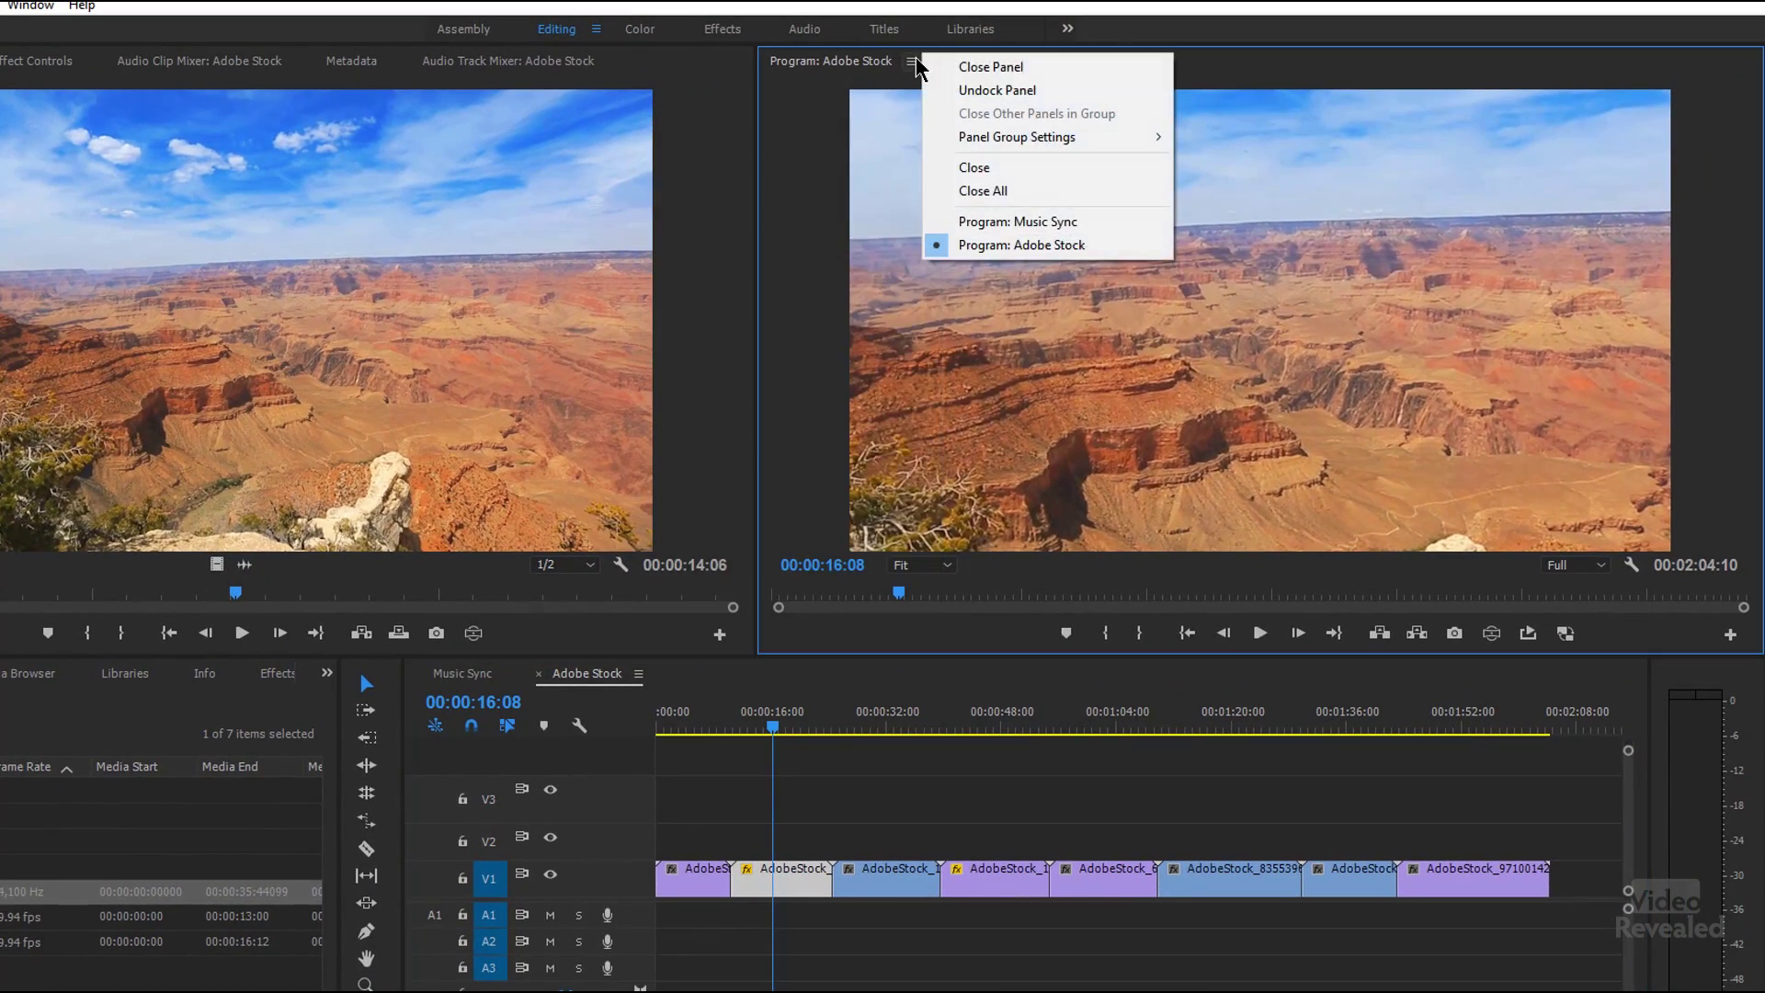
pyautogui.click(137, 66)
pyautogui.click(297, 63)
pyautogui.click(264, 138)
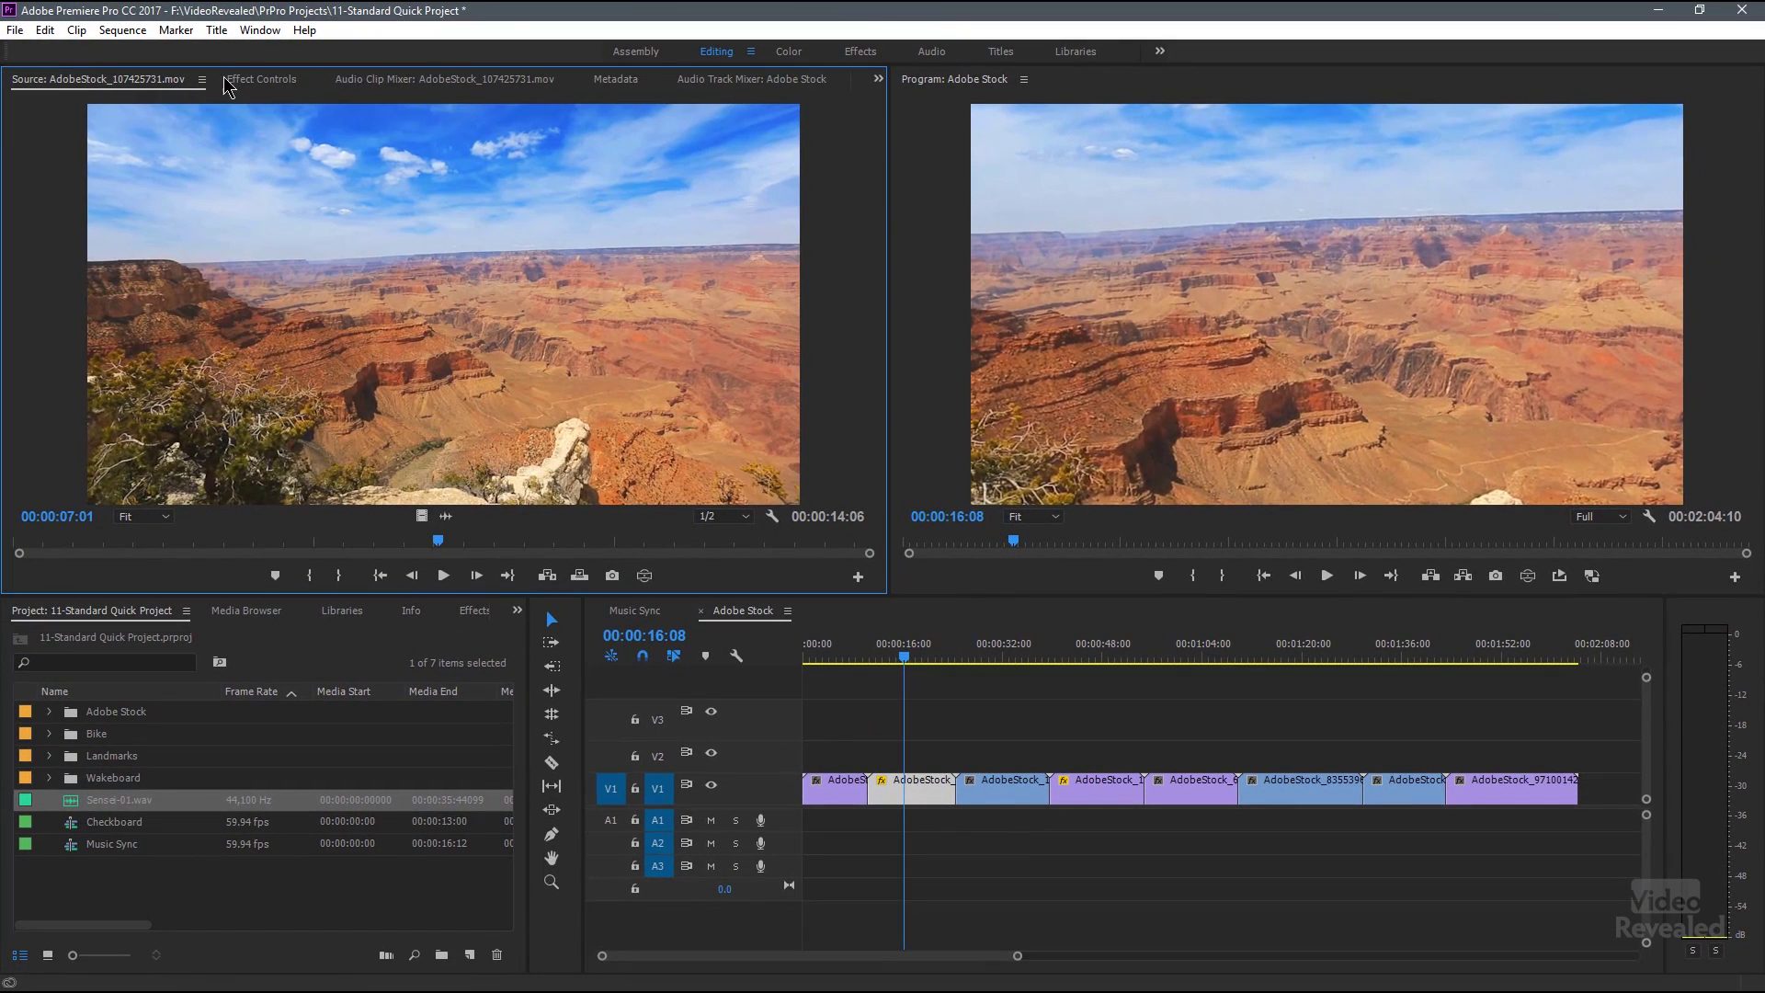
pyautogui.click(203, 80)
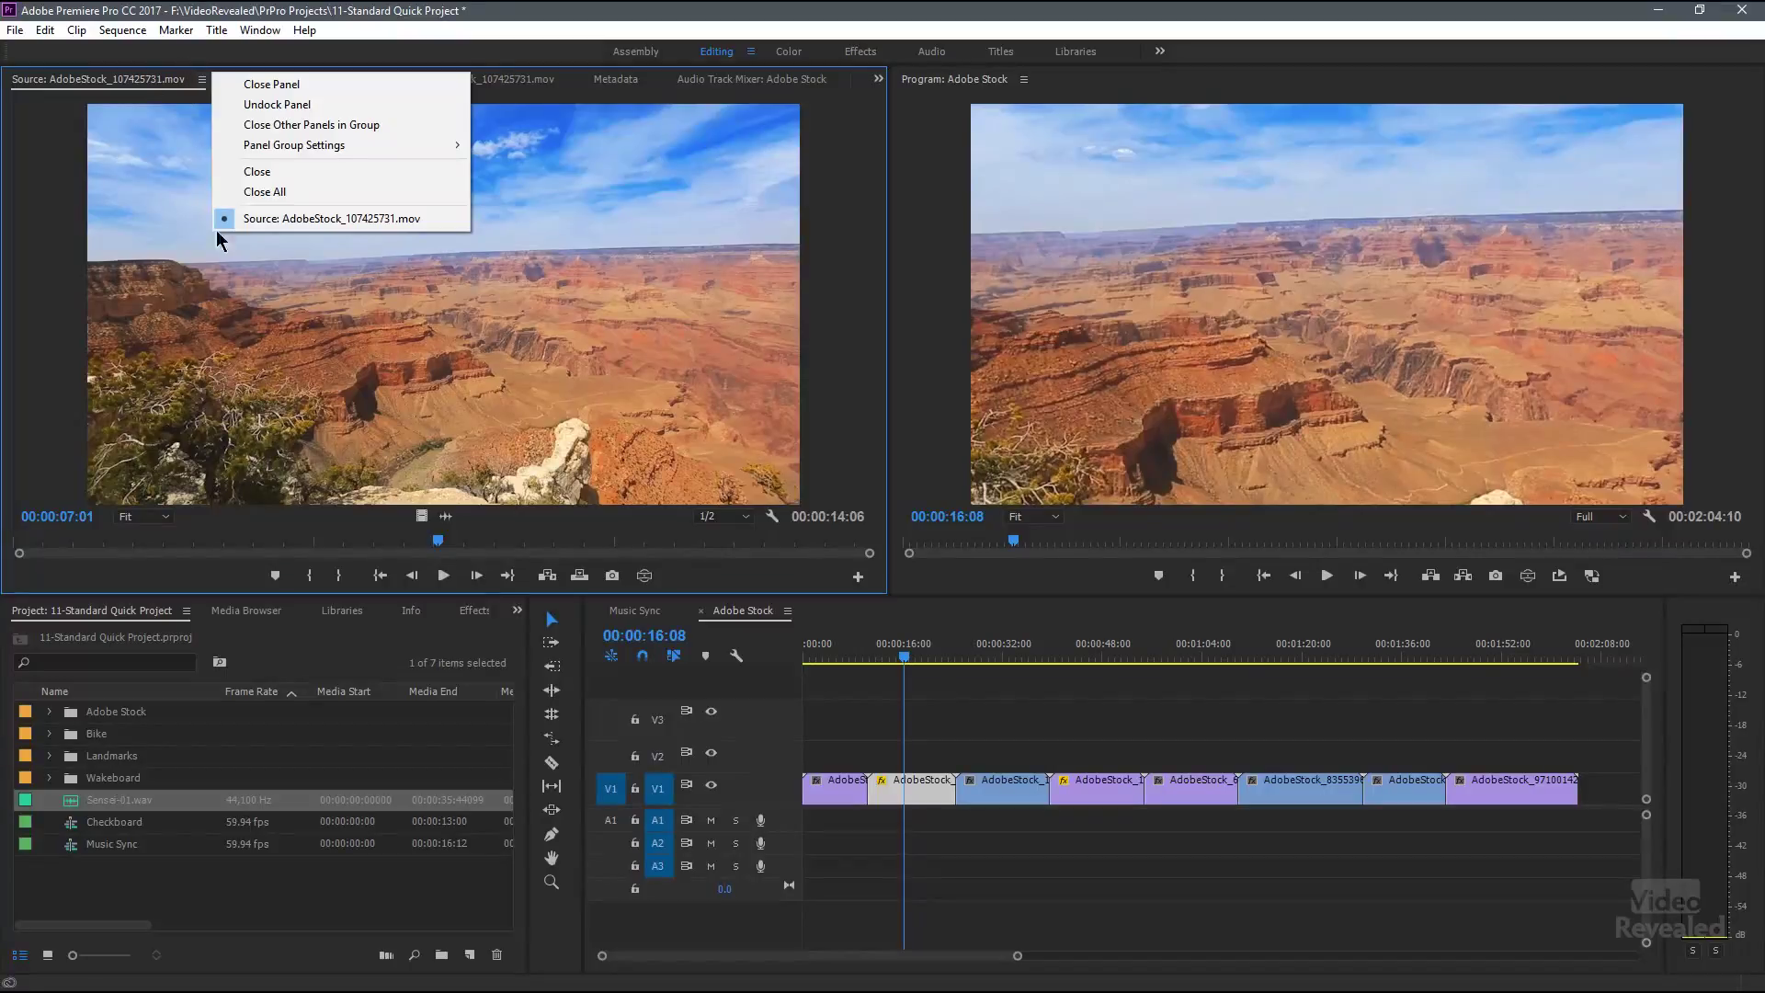
pyautogui.click(359, 910)
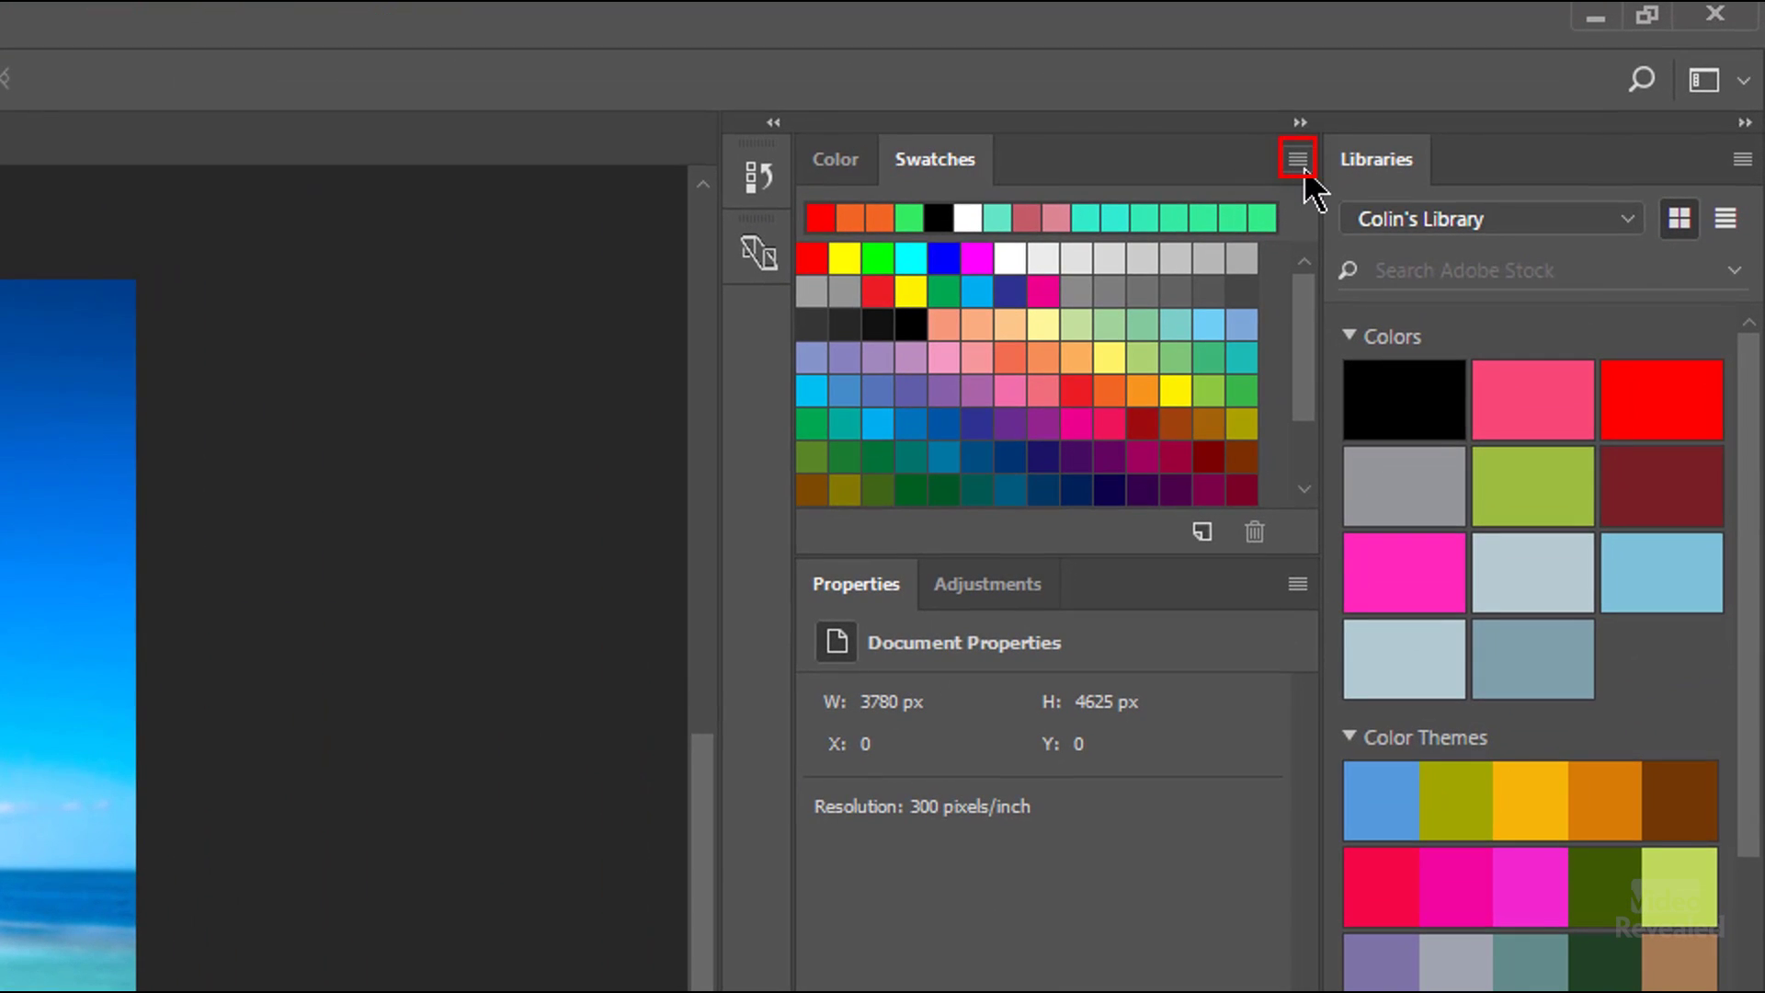
pyautogui.click(1295, 162)
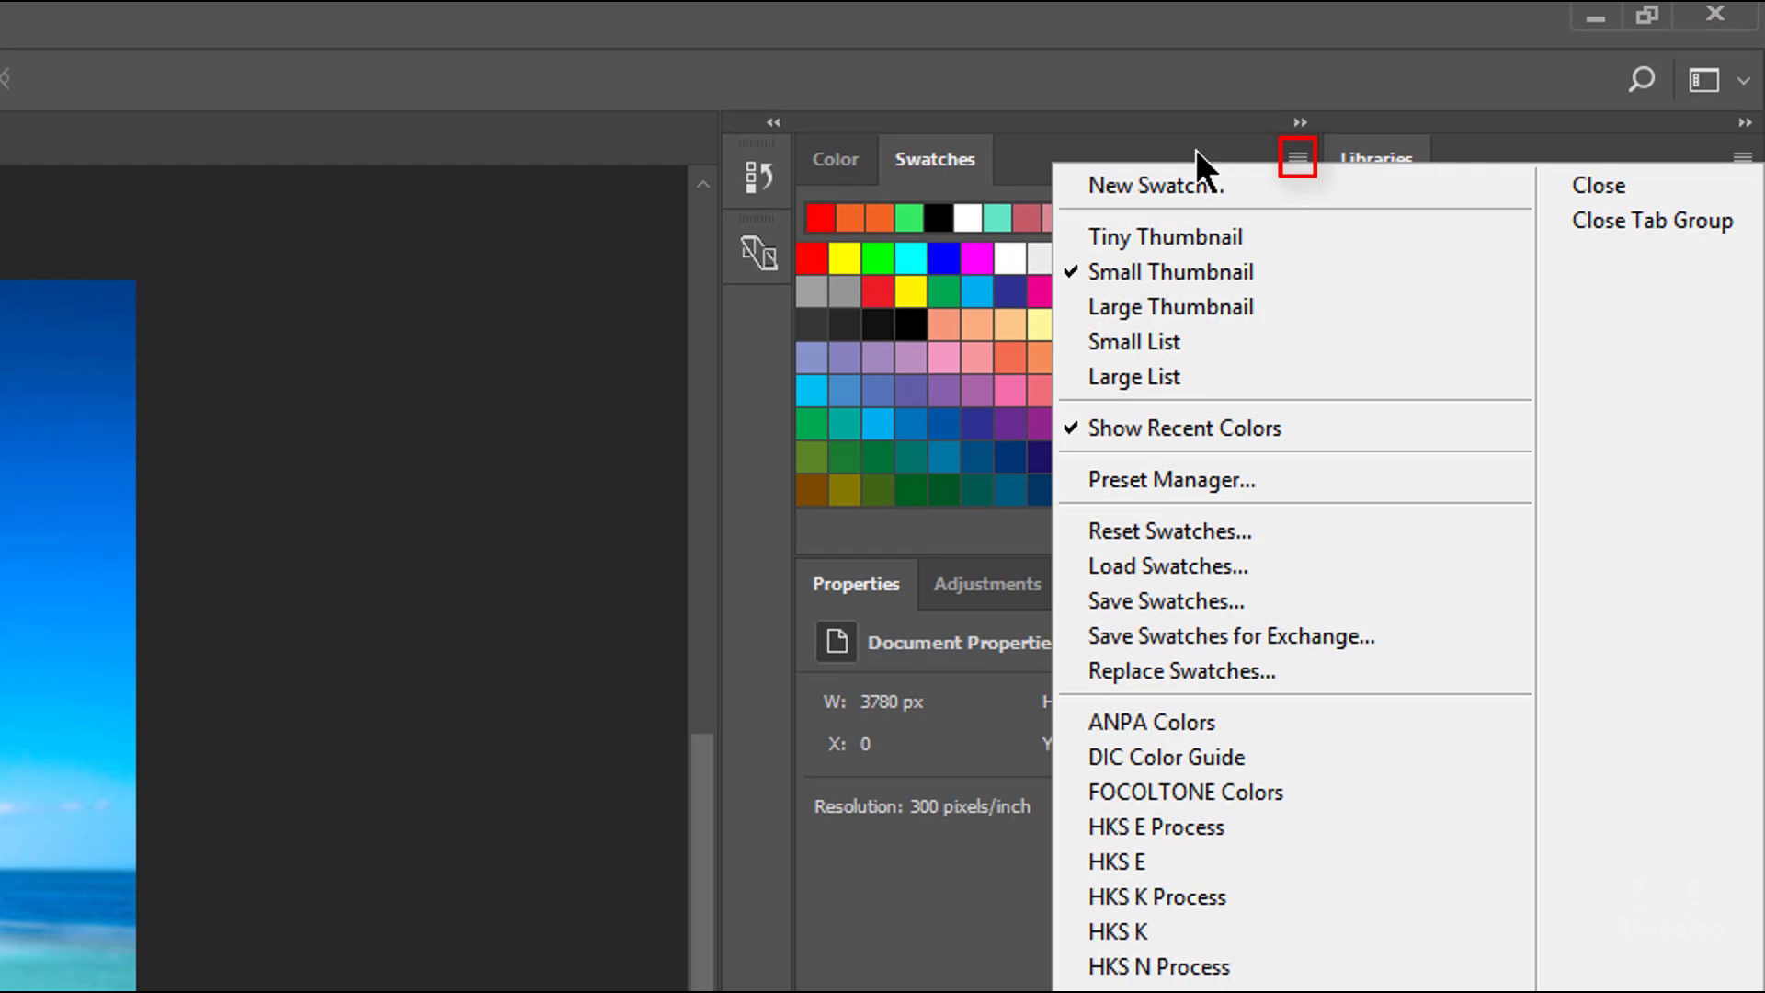
pyautogui.press('Escape')
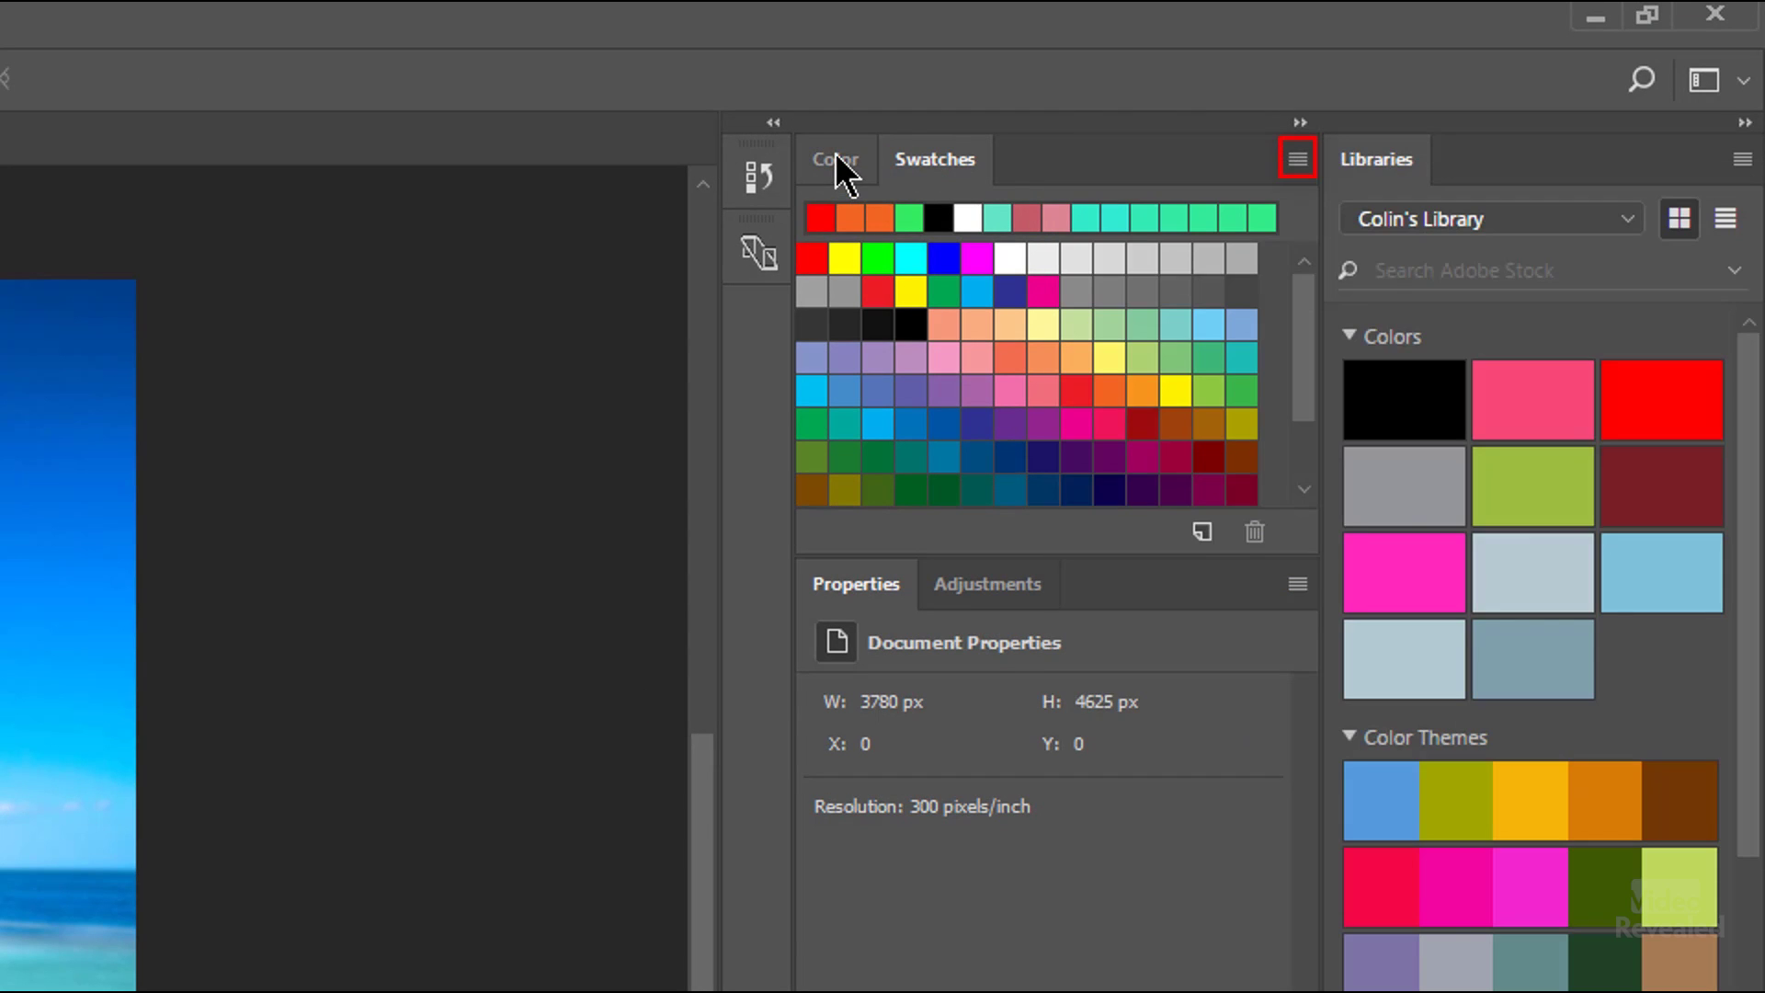
pyautogui.click(1297, 160)
pyautogui.press('Escape')
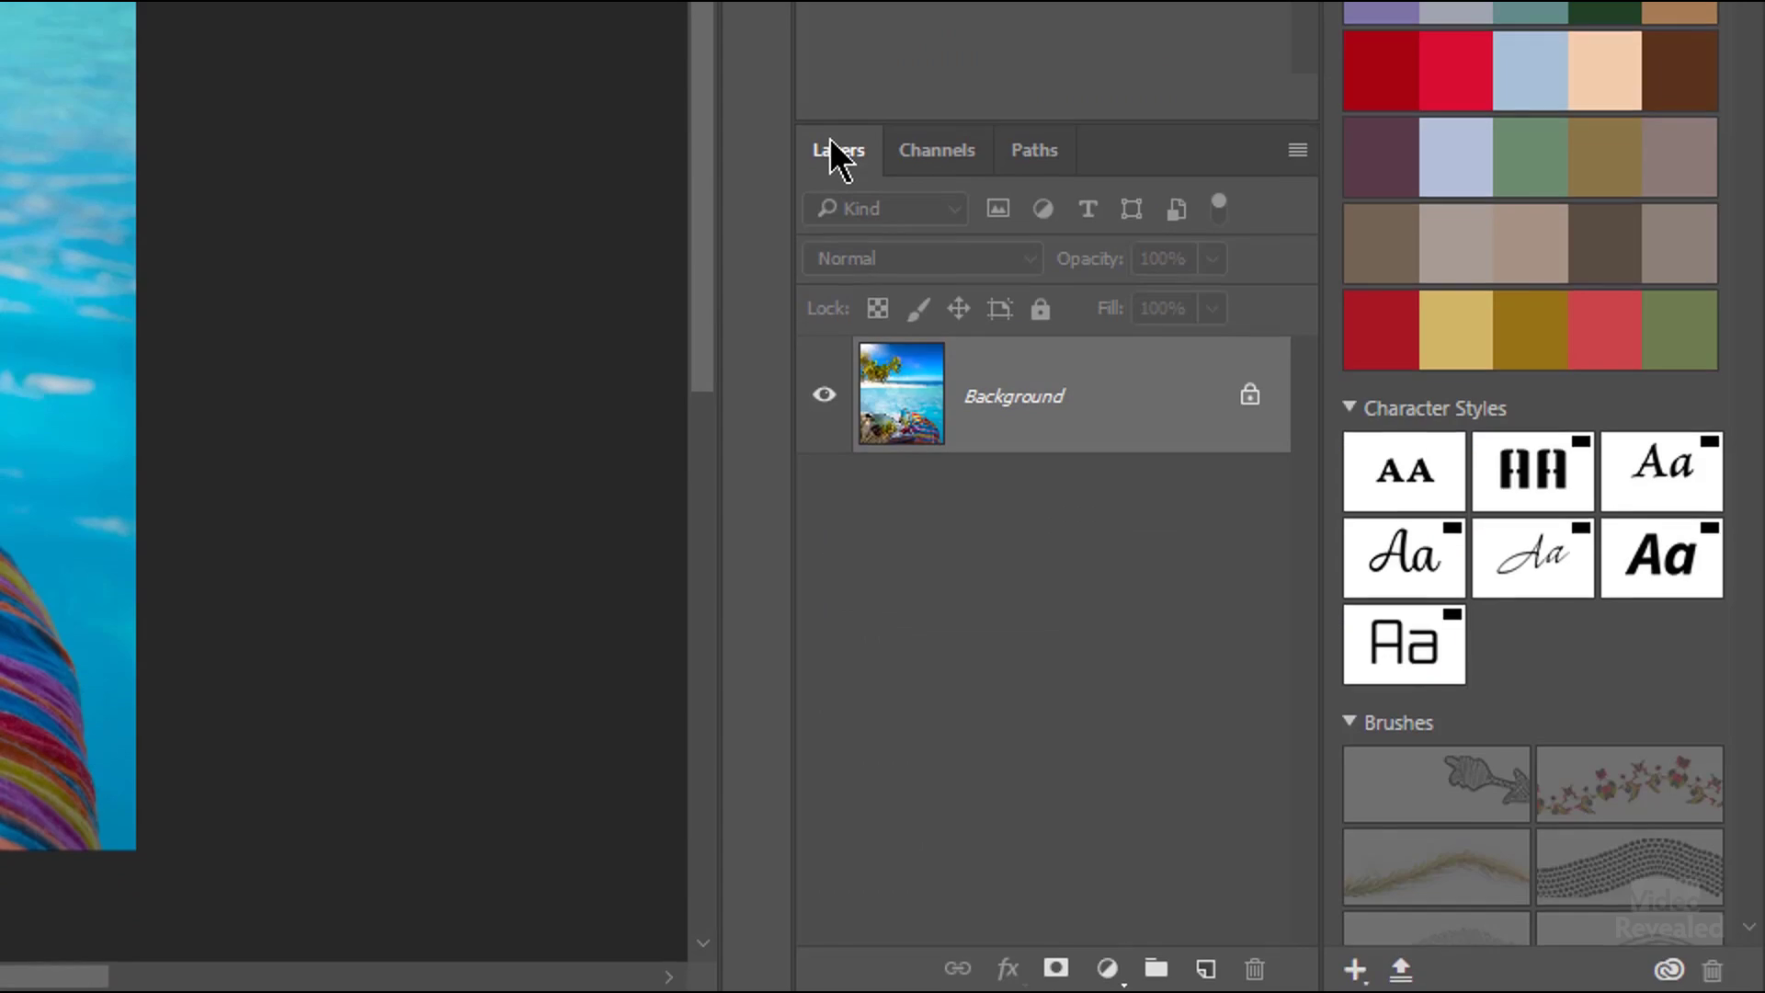
pyautogui.click(1292, 161)
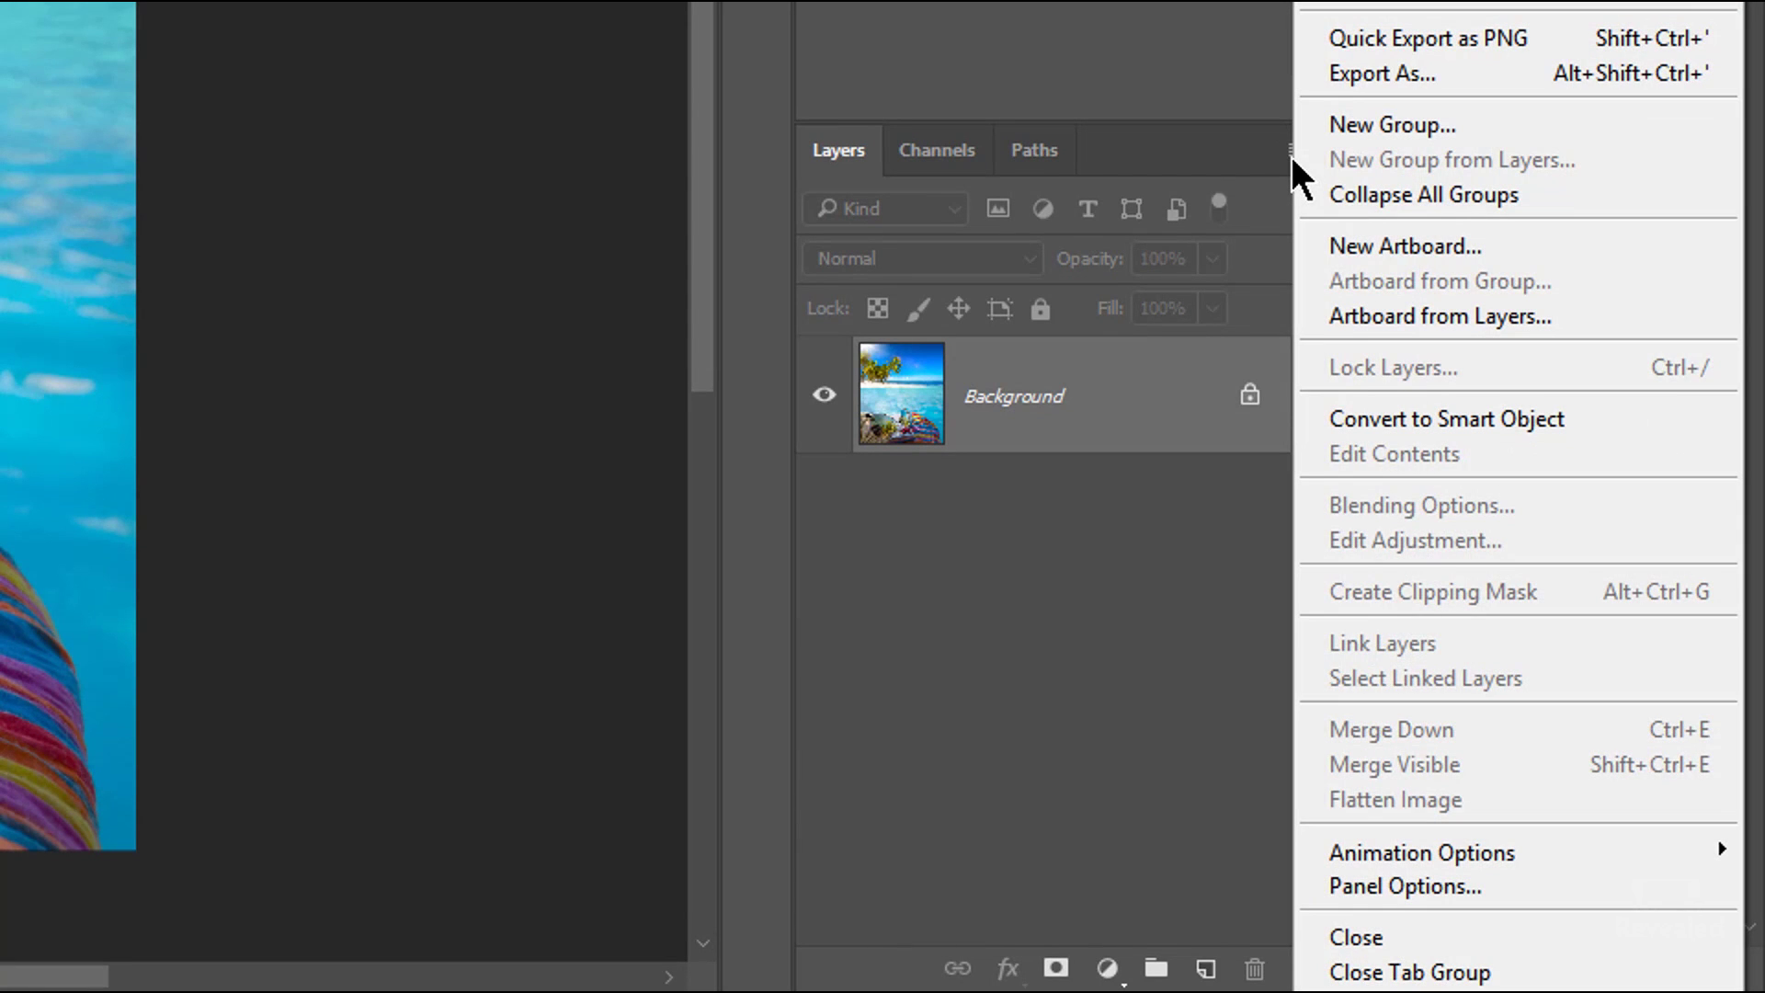
pyautogui.press('Escape')
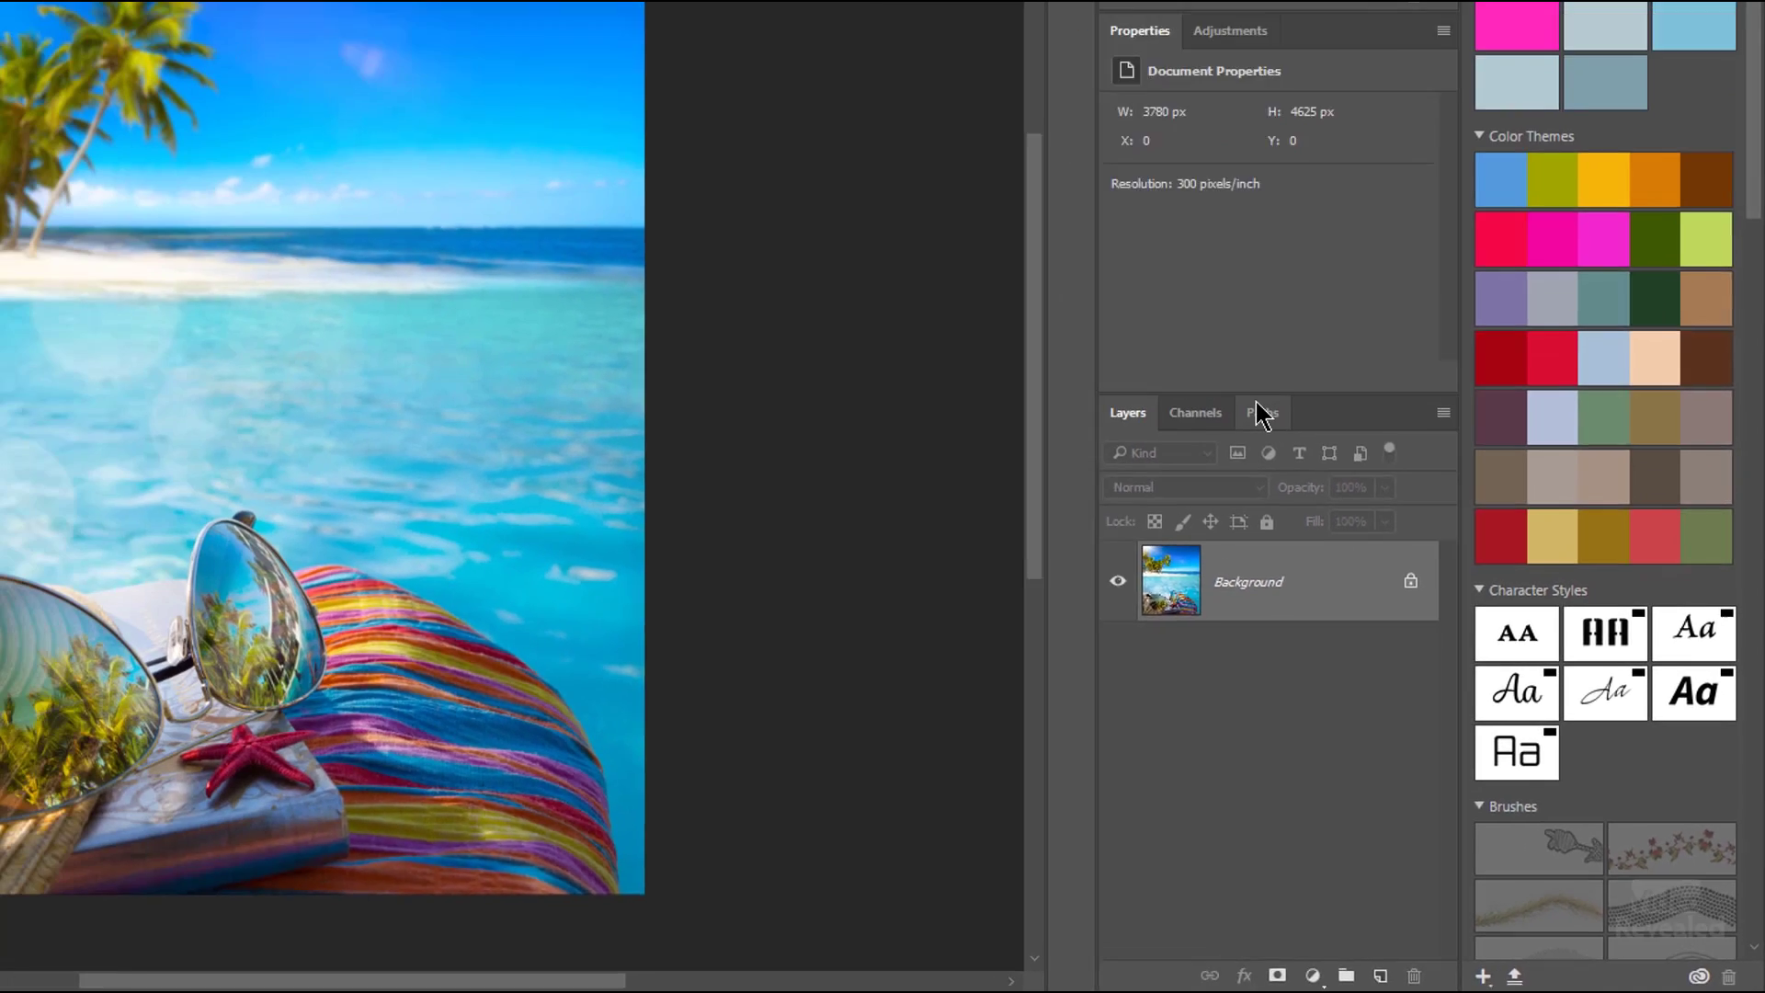
pyautogui.click(1262, 413)
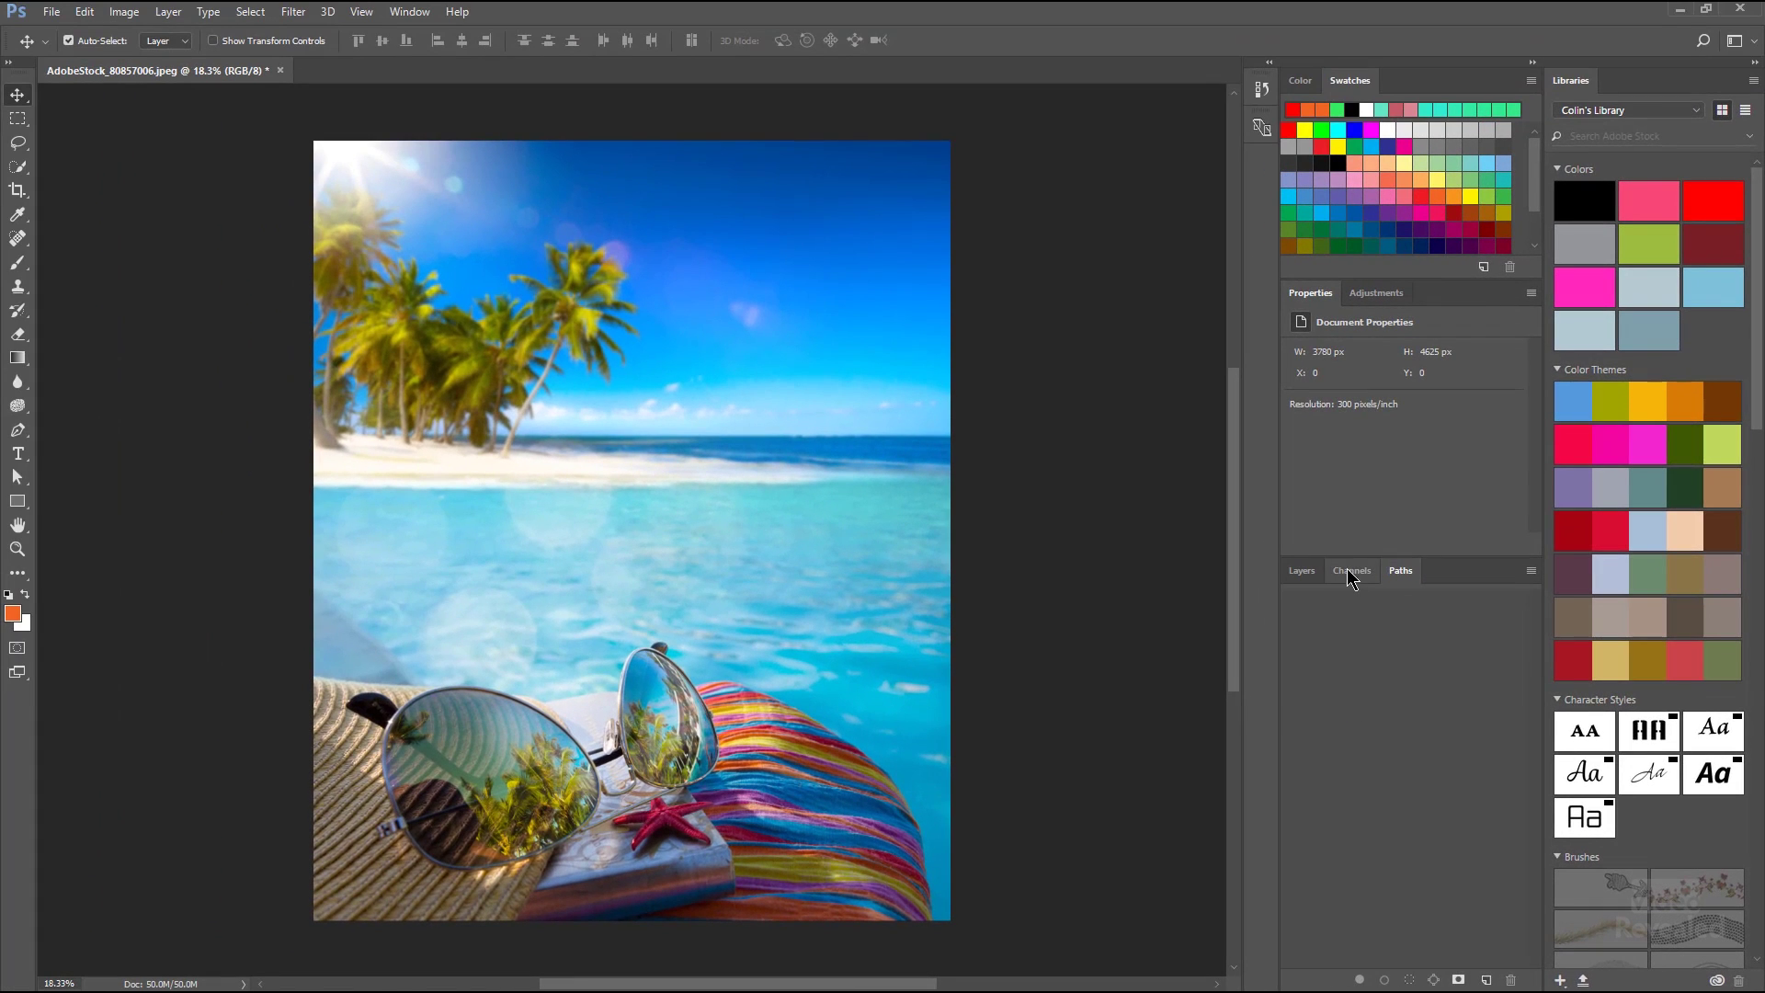
pyautogui.click(1350, 574)
pyautogui.click(1302, 570)
pyautogui.click(1531, 571)
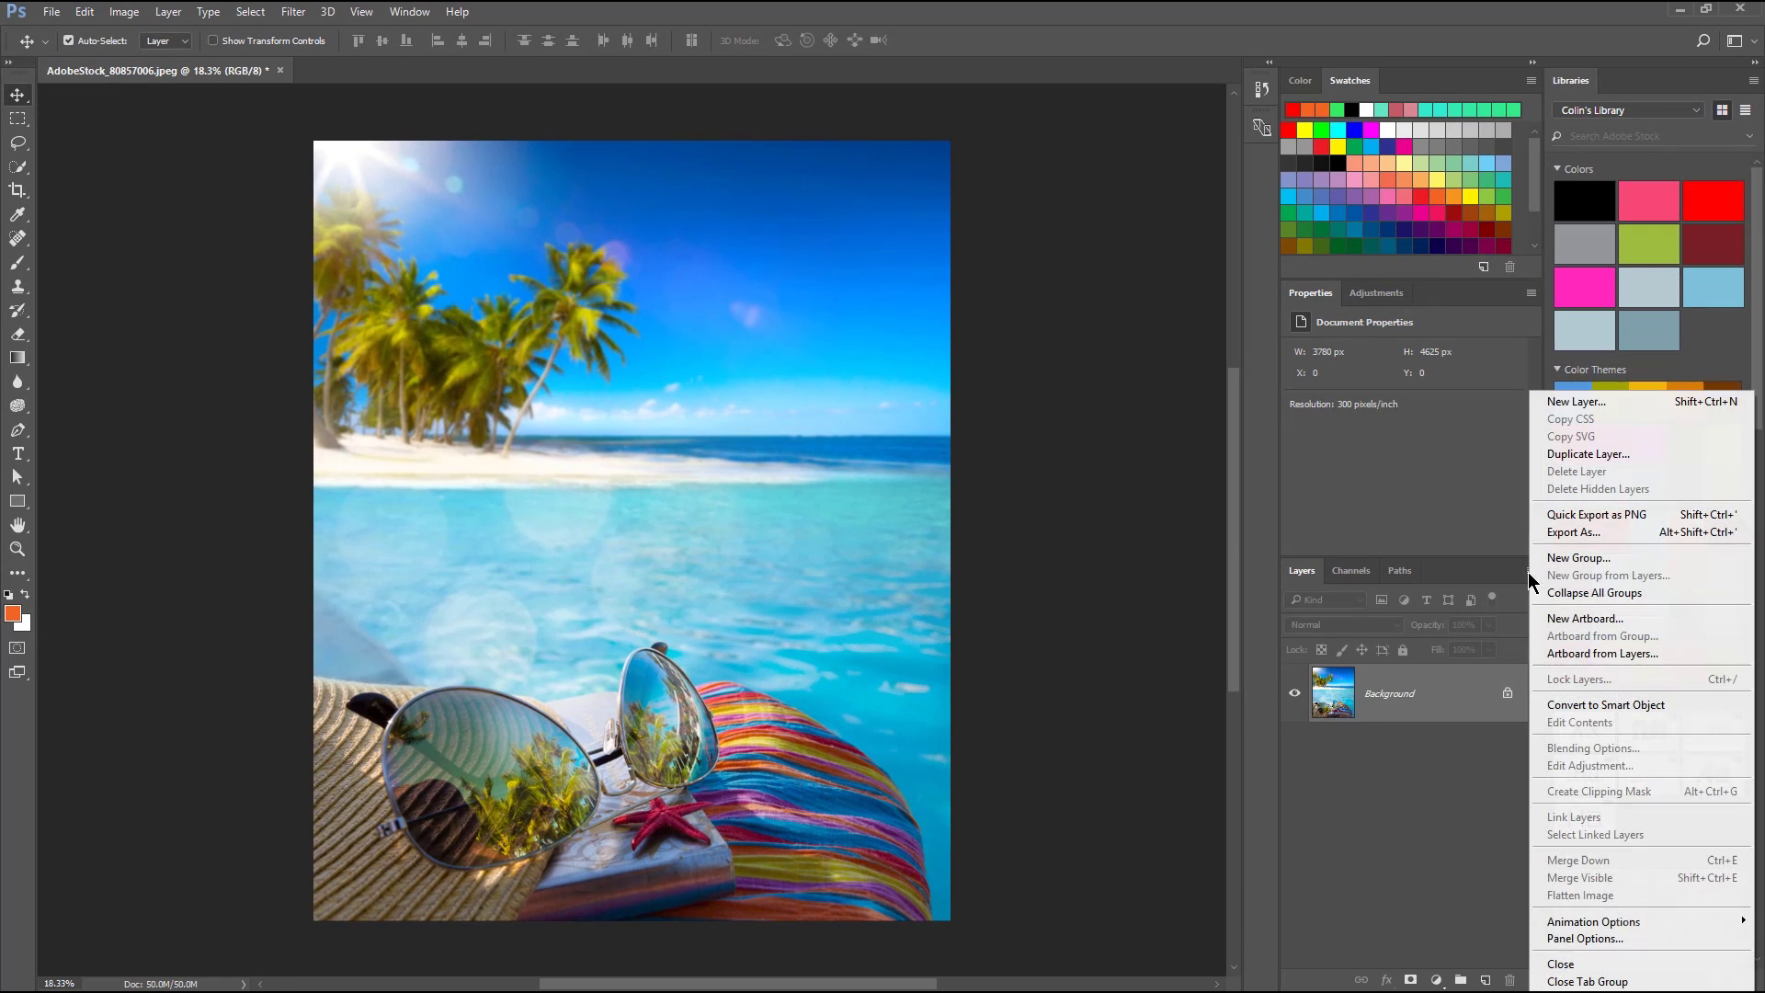
pyautogui.click(1395, 505)
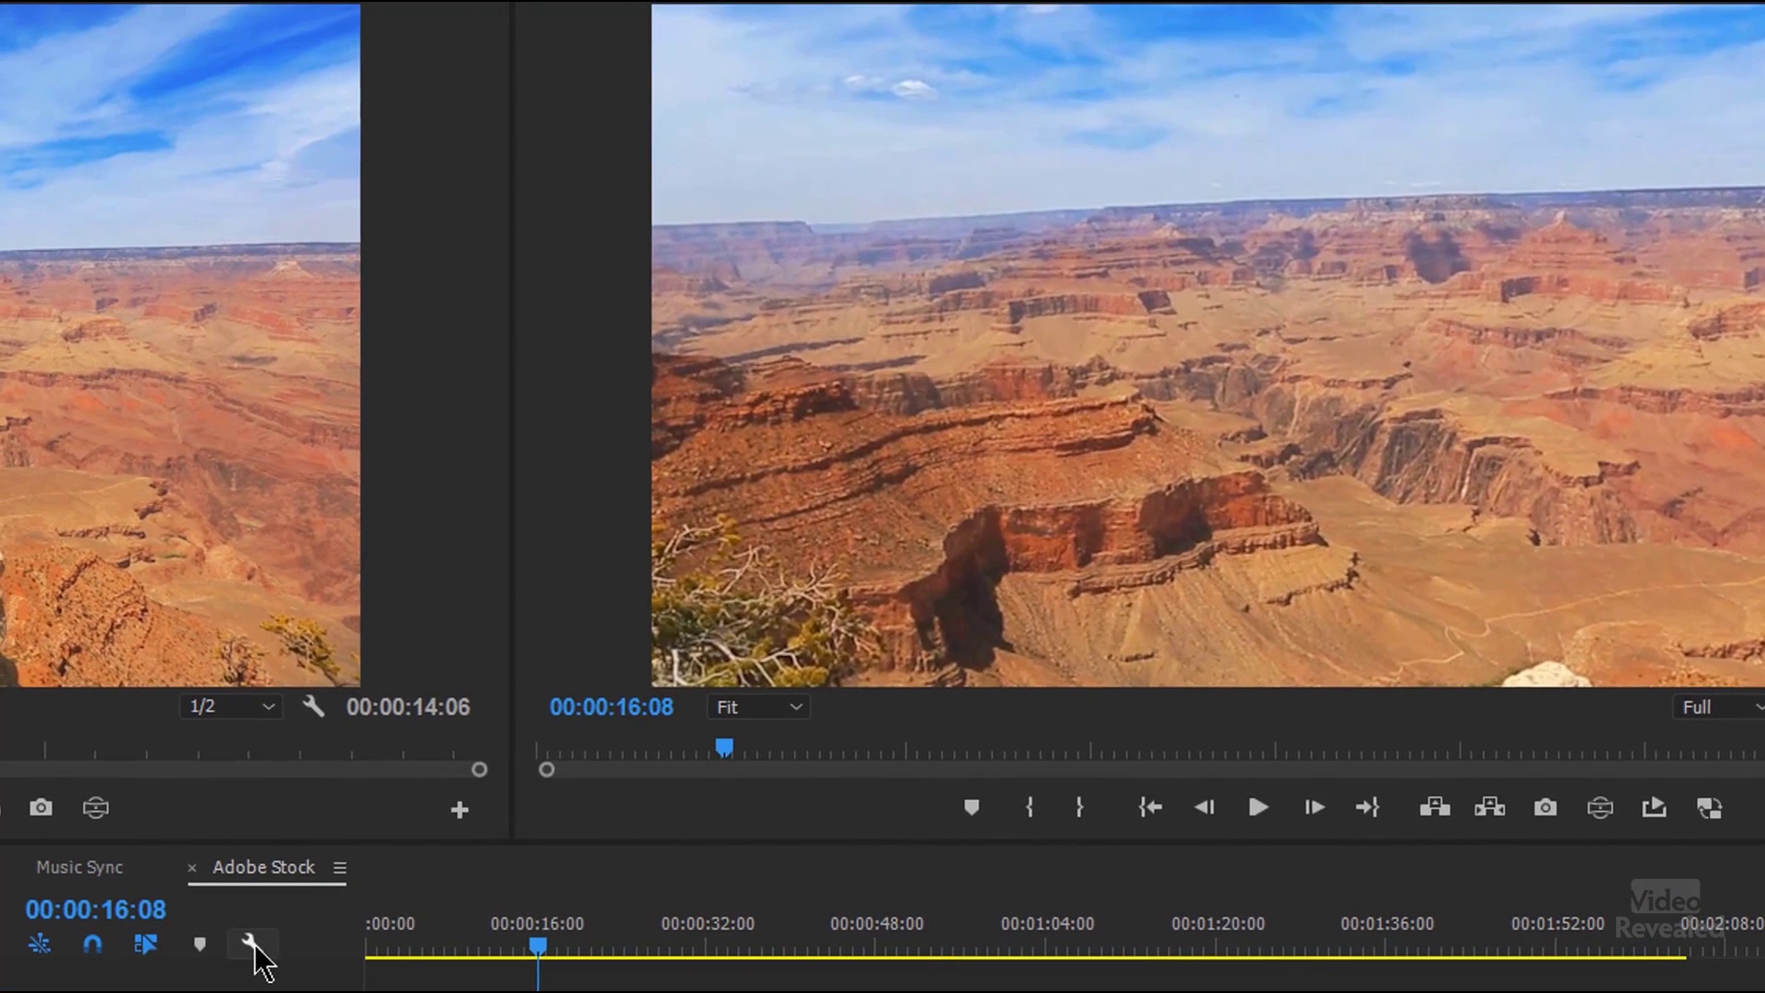
pyautogui.click(133, 680)
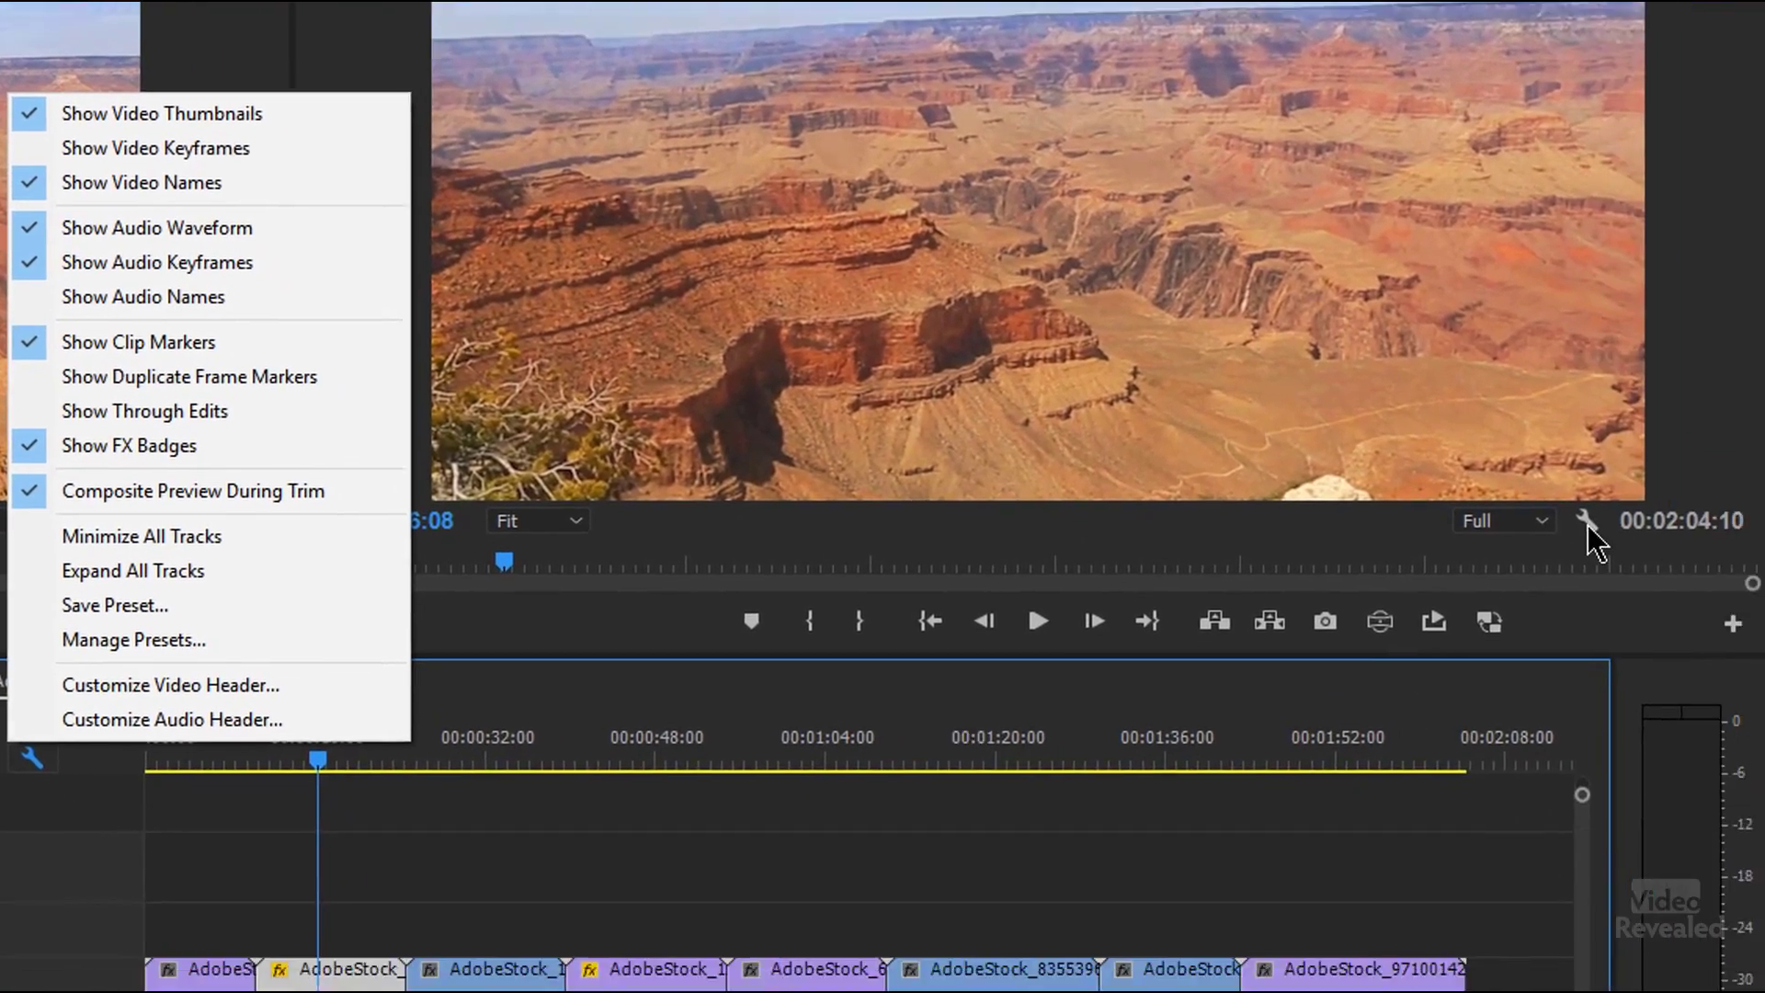
pyautogui.click(1586, 522)
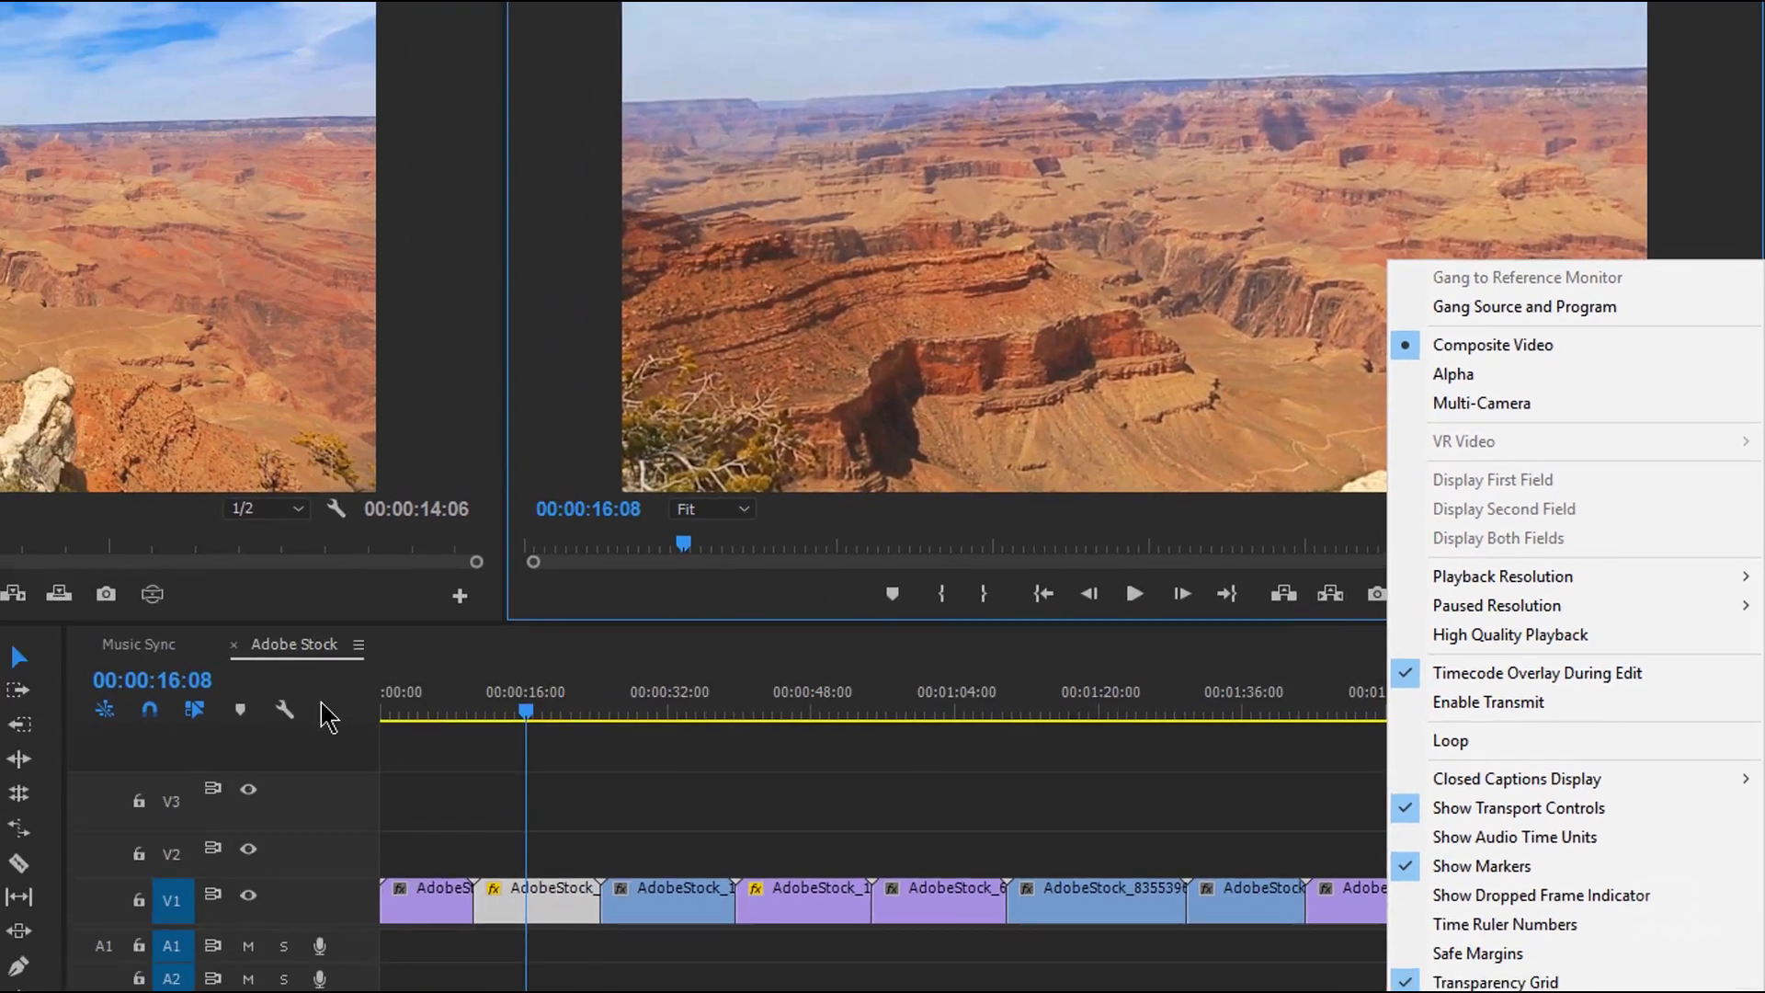
pyautogui.press('Escape')
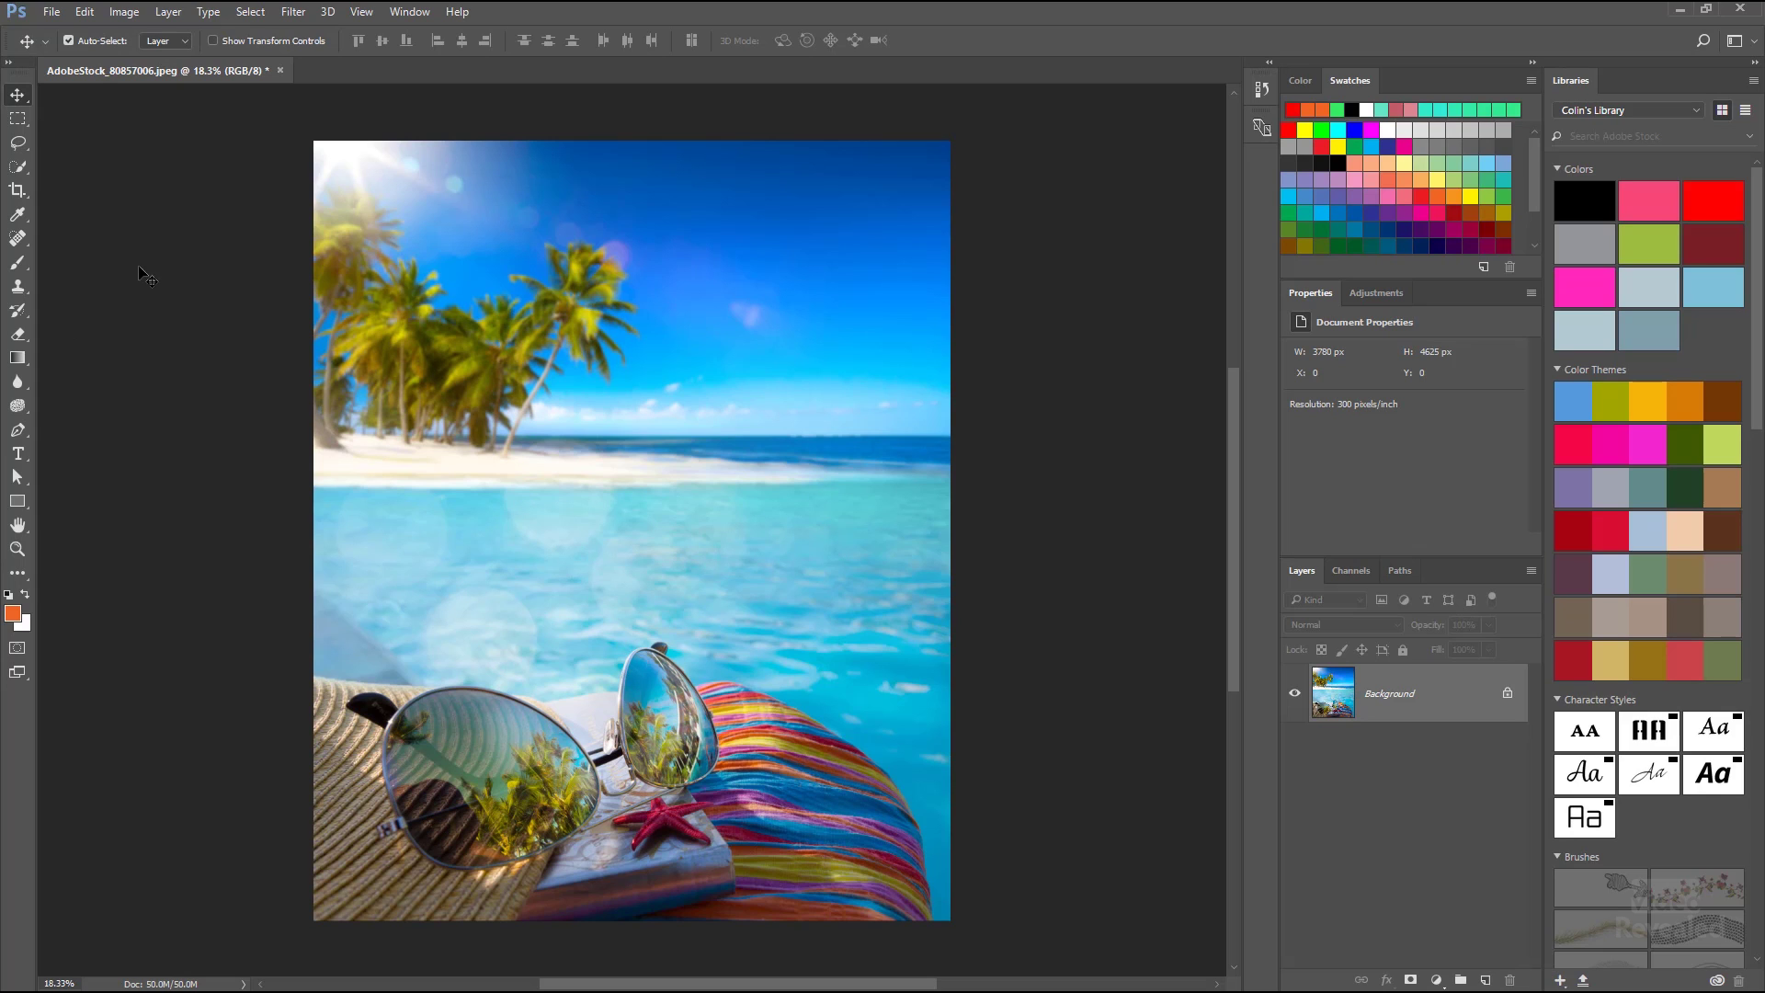
# Switch to the Brush tool and look through its preset picker and management menu
pyautogui.press('b')
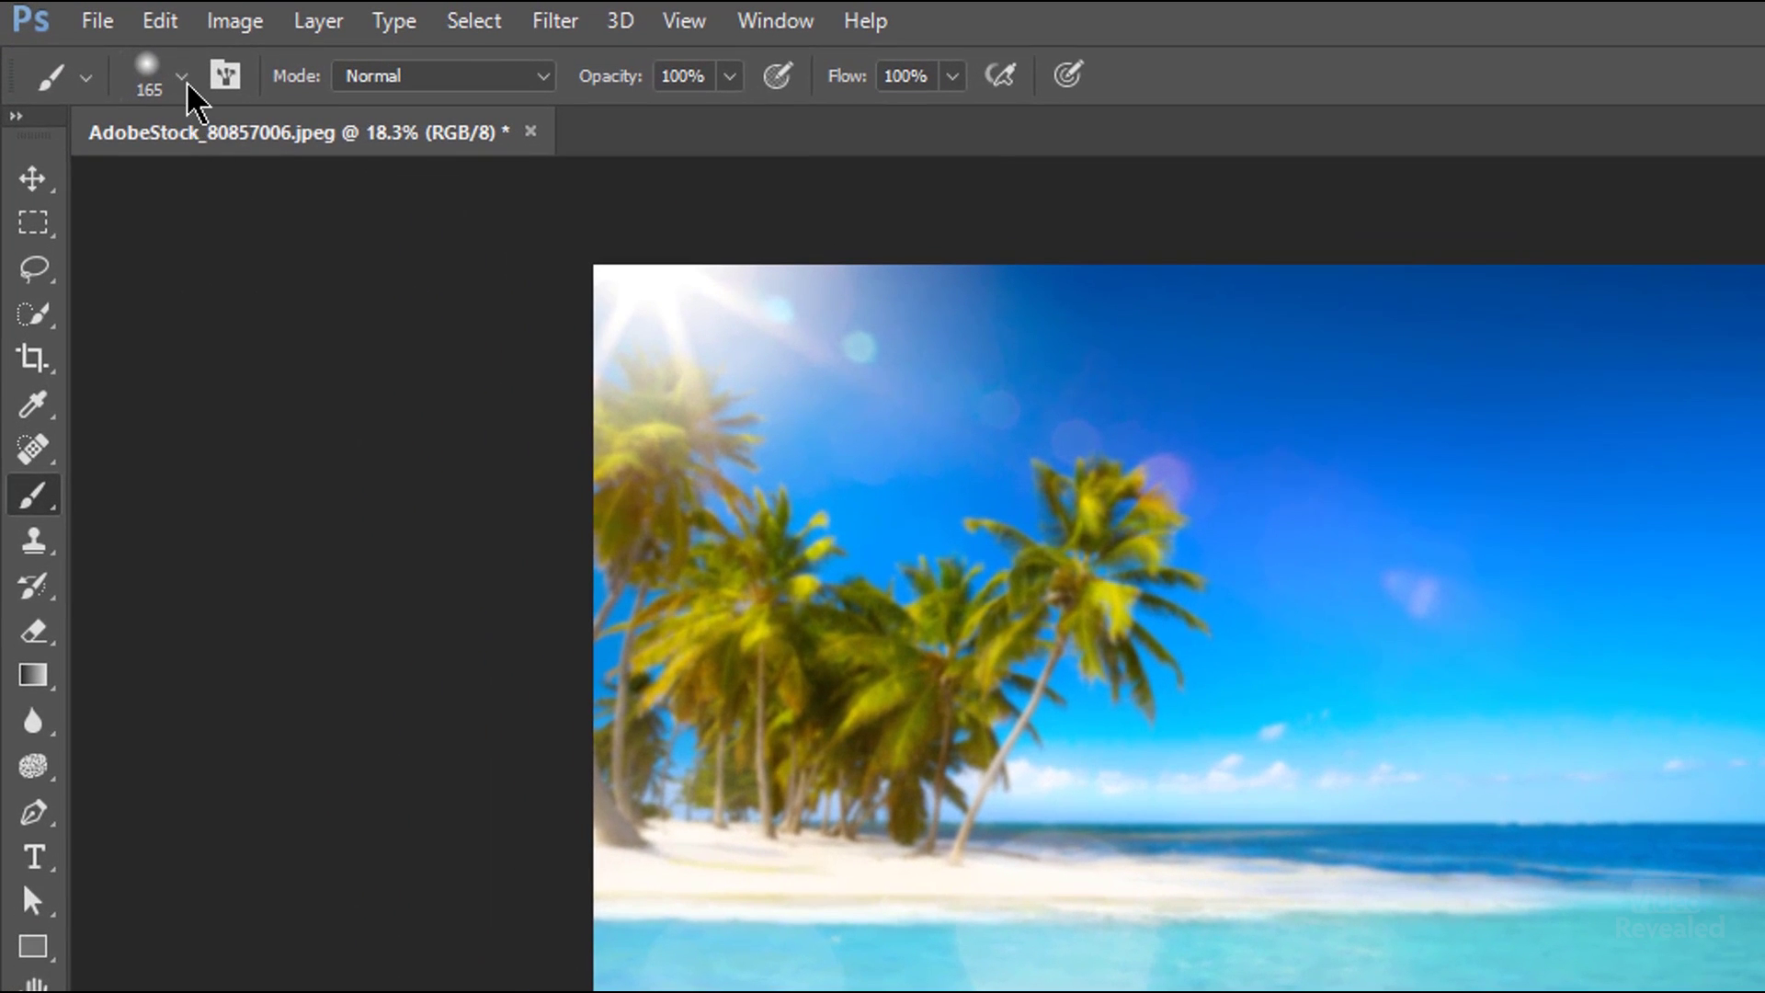
pyautogui.click(183, 77)
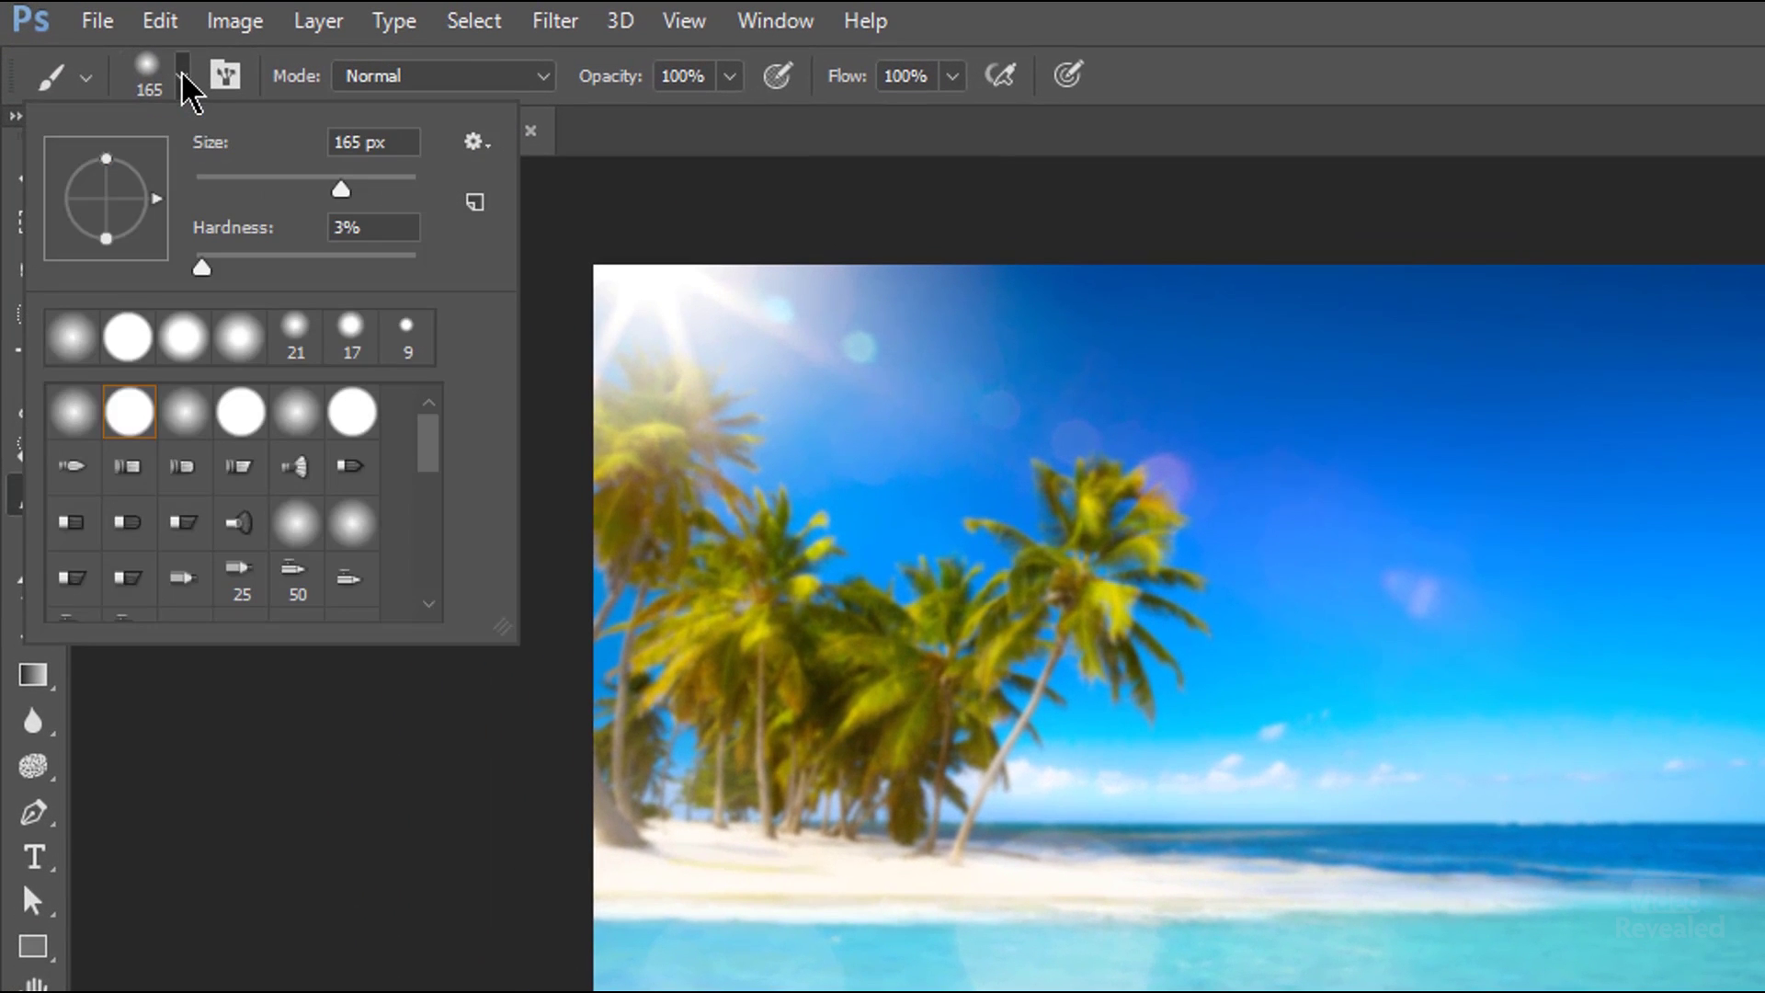
pyautogui.click(484, 151)
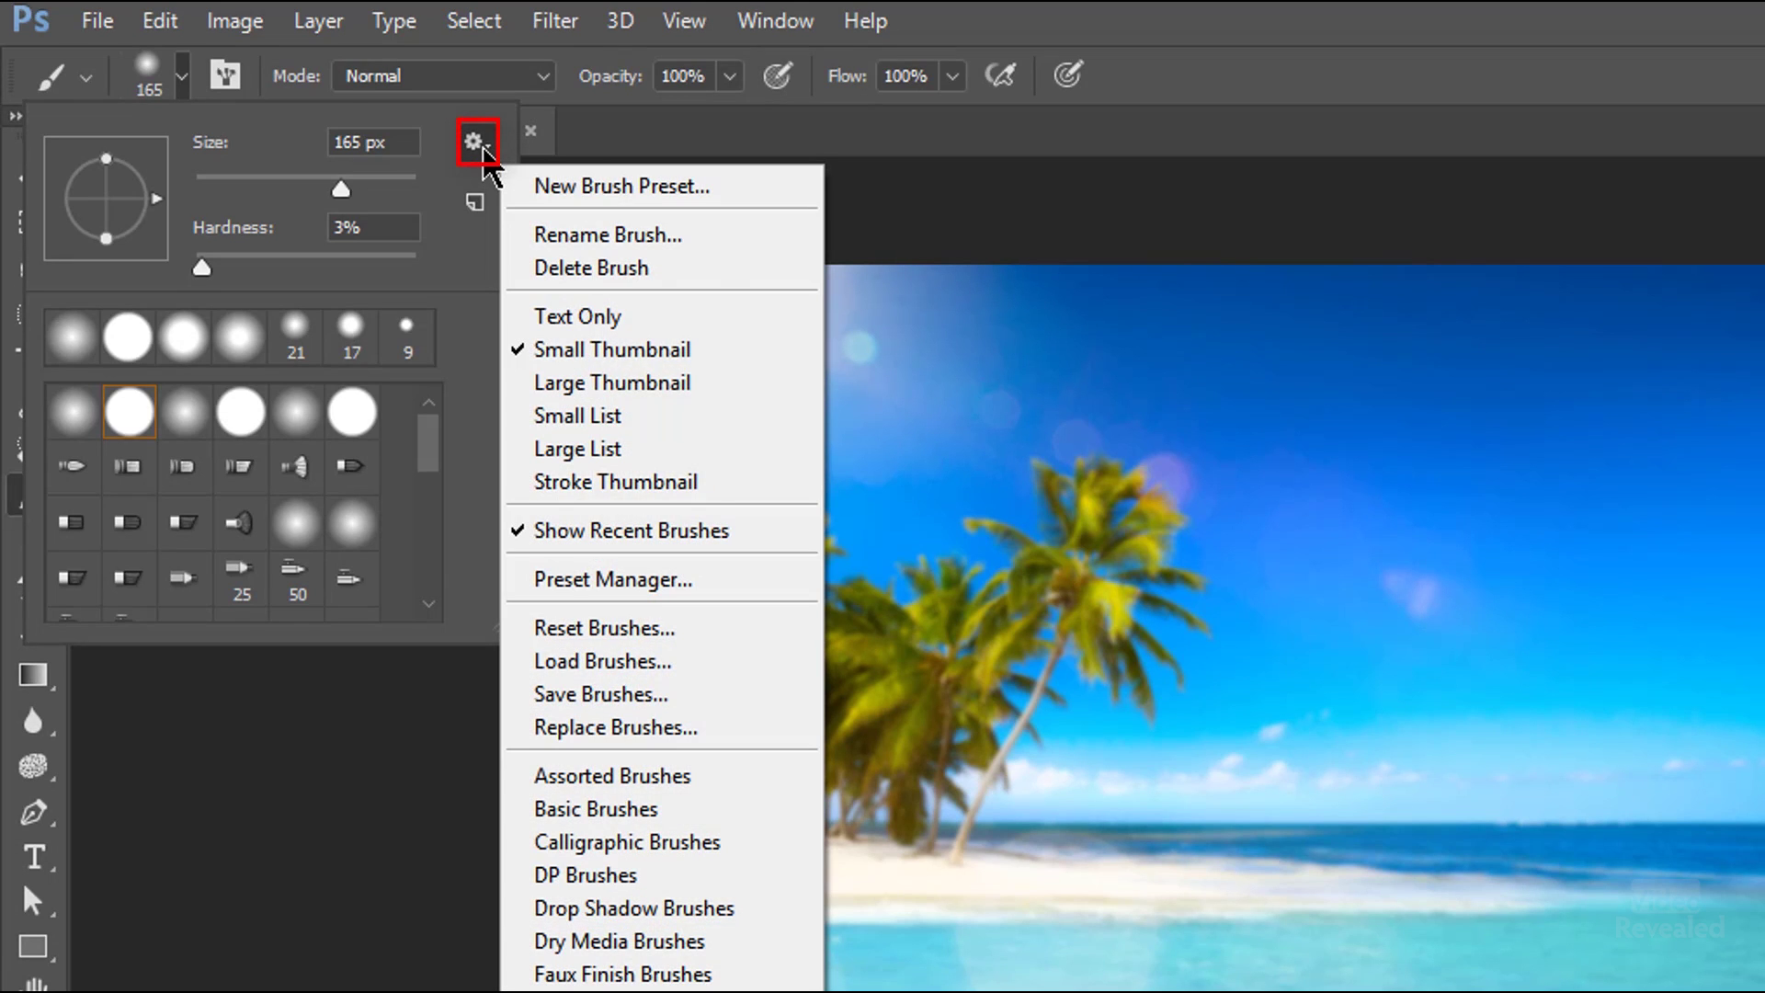
pyautogui.click(484, 151)
pyautogui.click(35, 951)
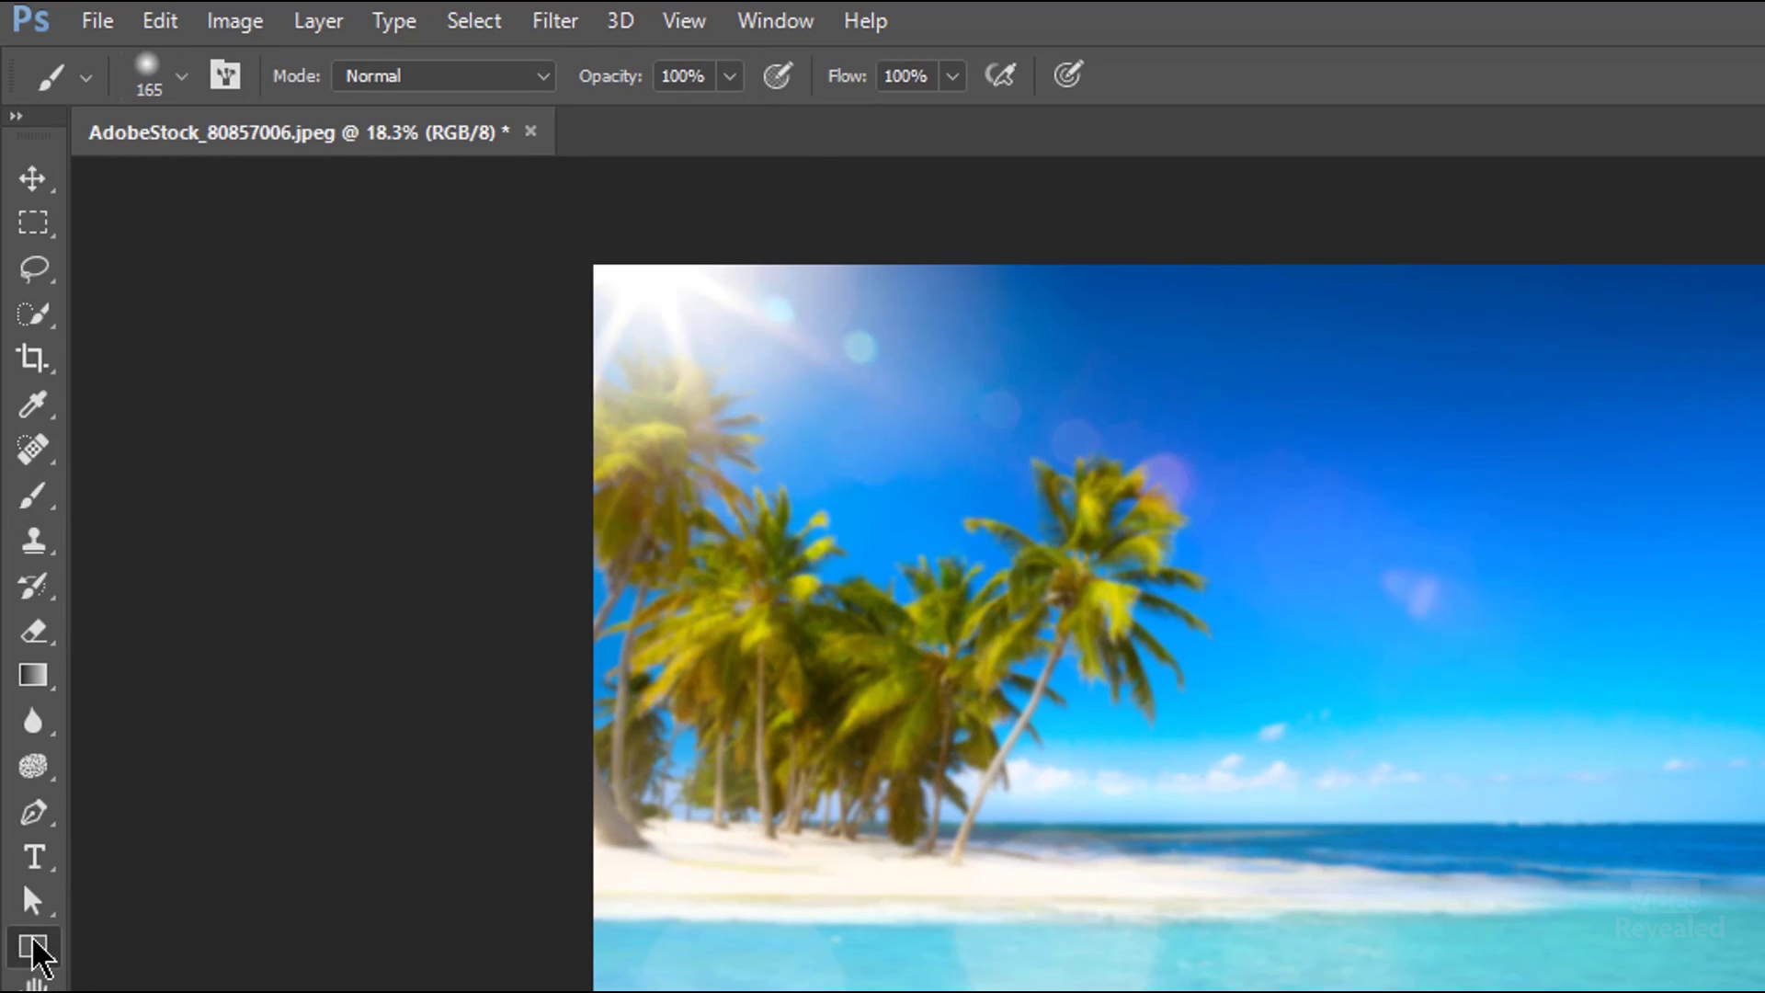
# Select the Custom Shape Tool and browse its shape library and size options
pyautogui.click(35, 950)
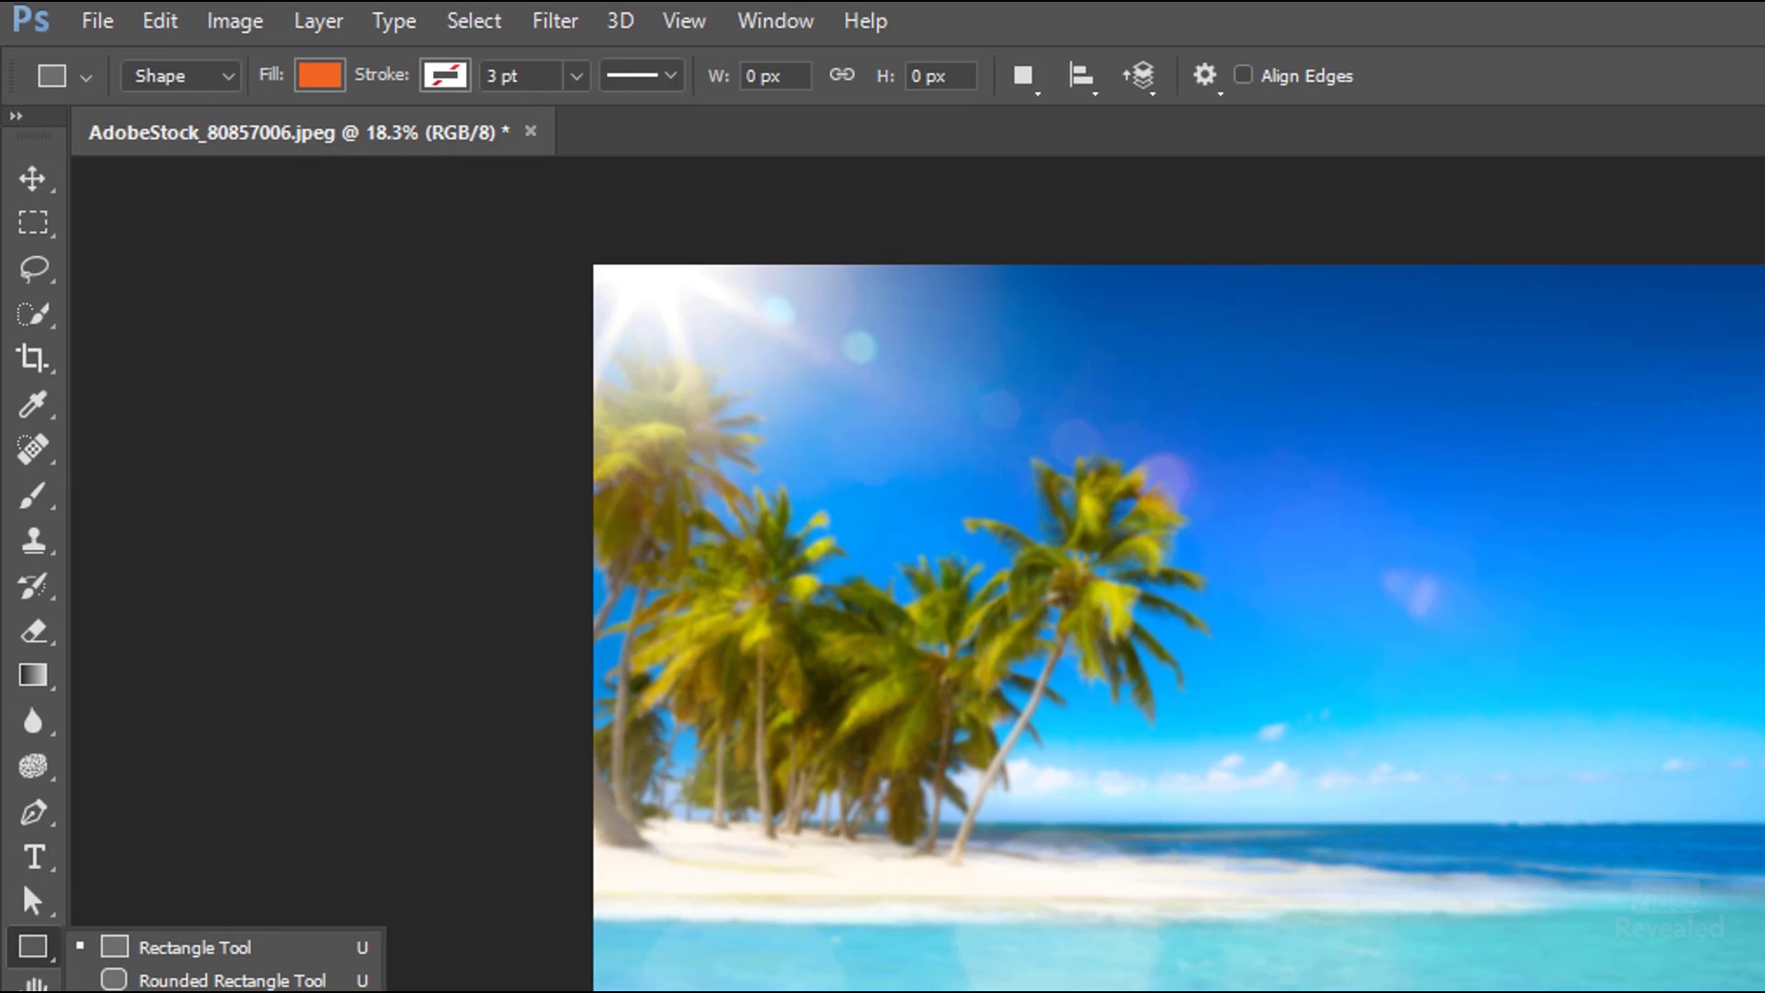
pyautogui.click(221, 992)
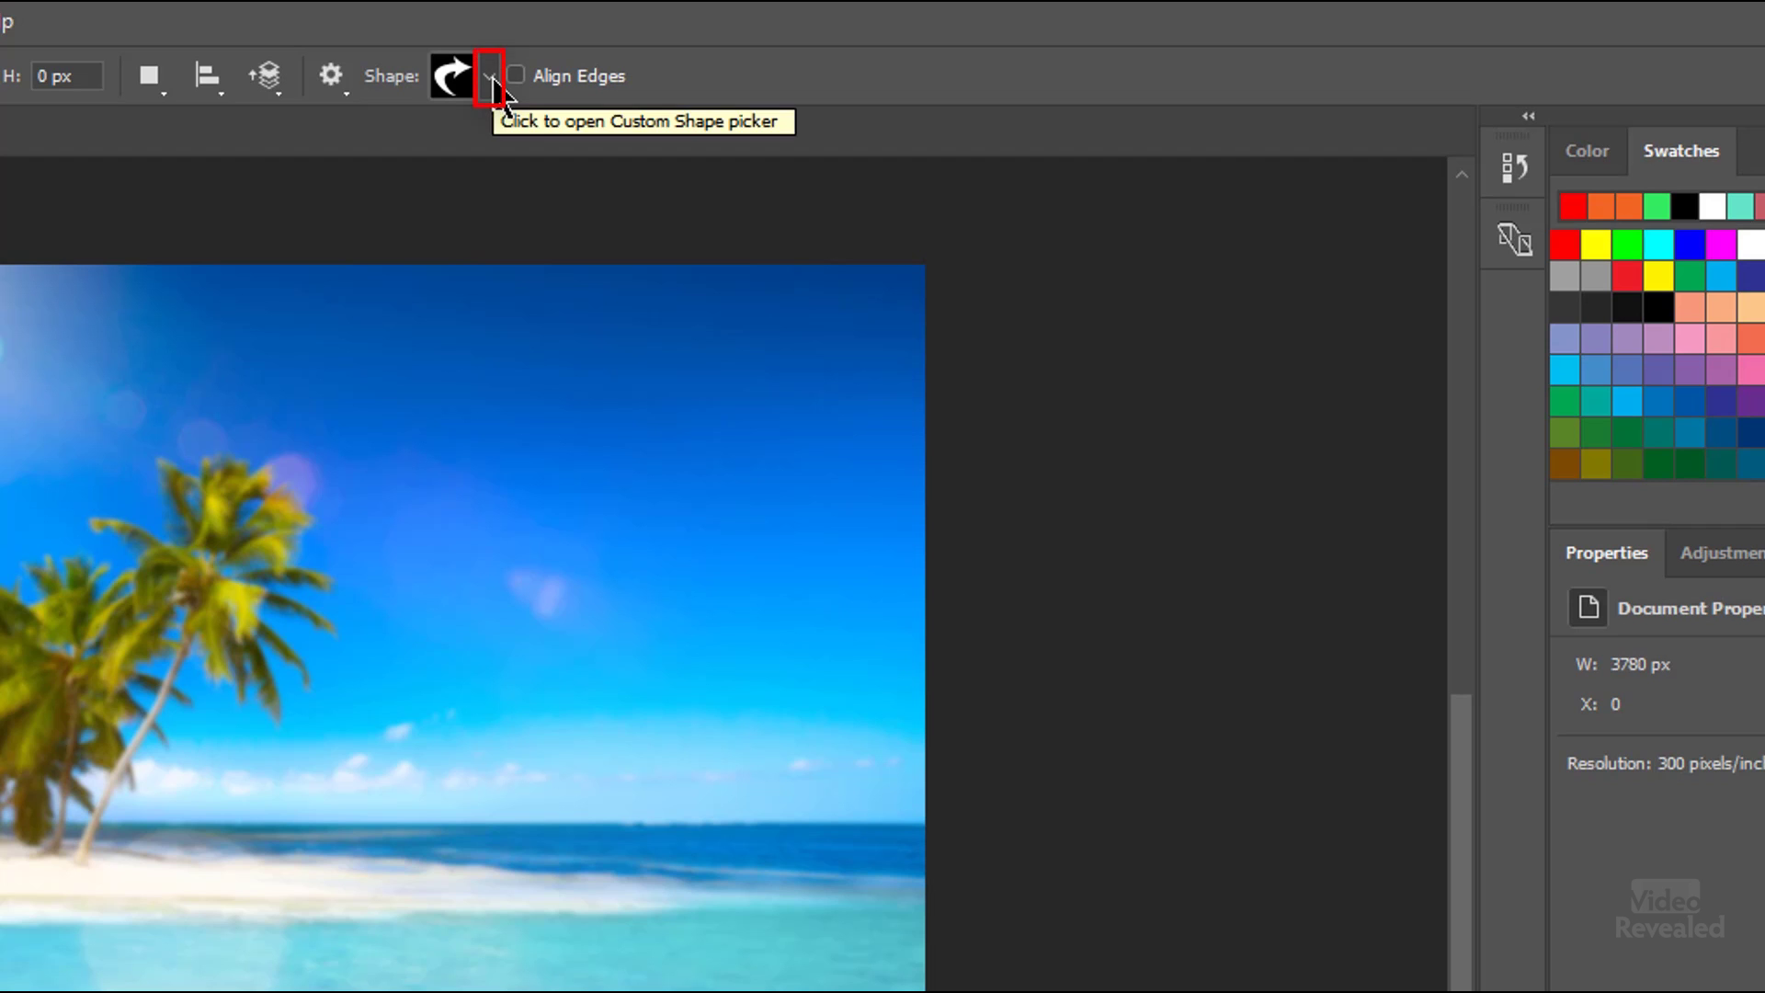
pyautogui.click(493, 83)
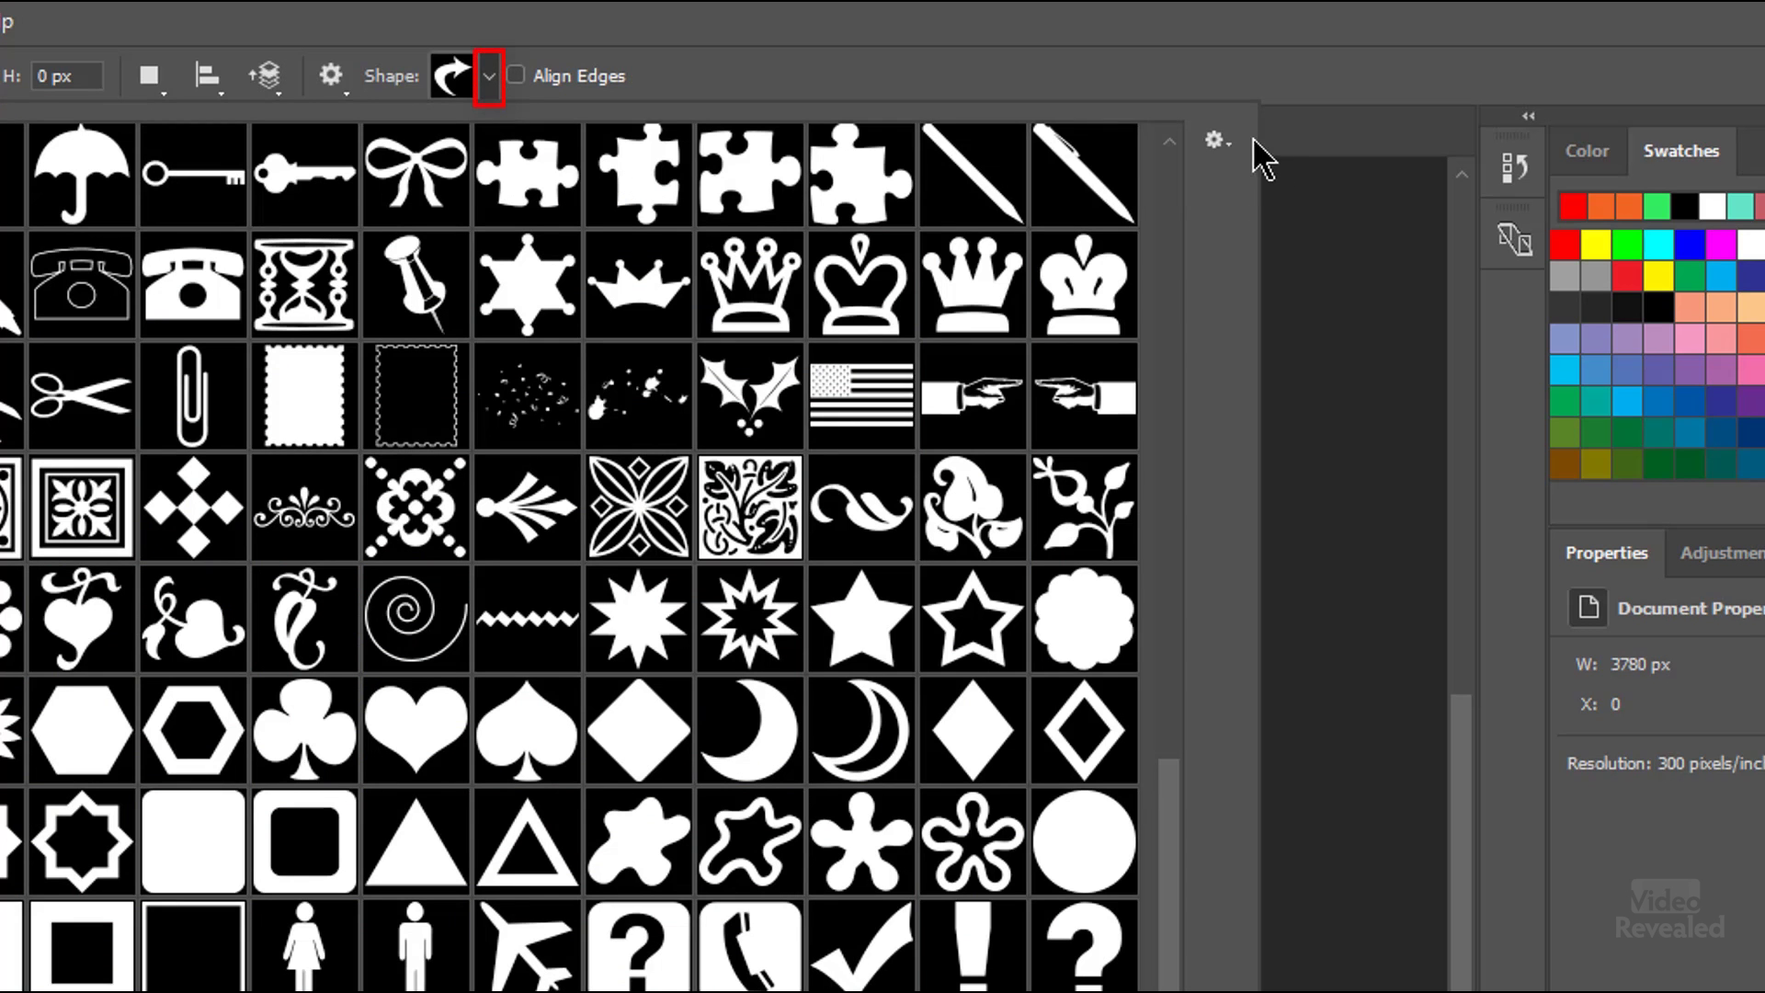
pyautogui.click(1215, 141)
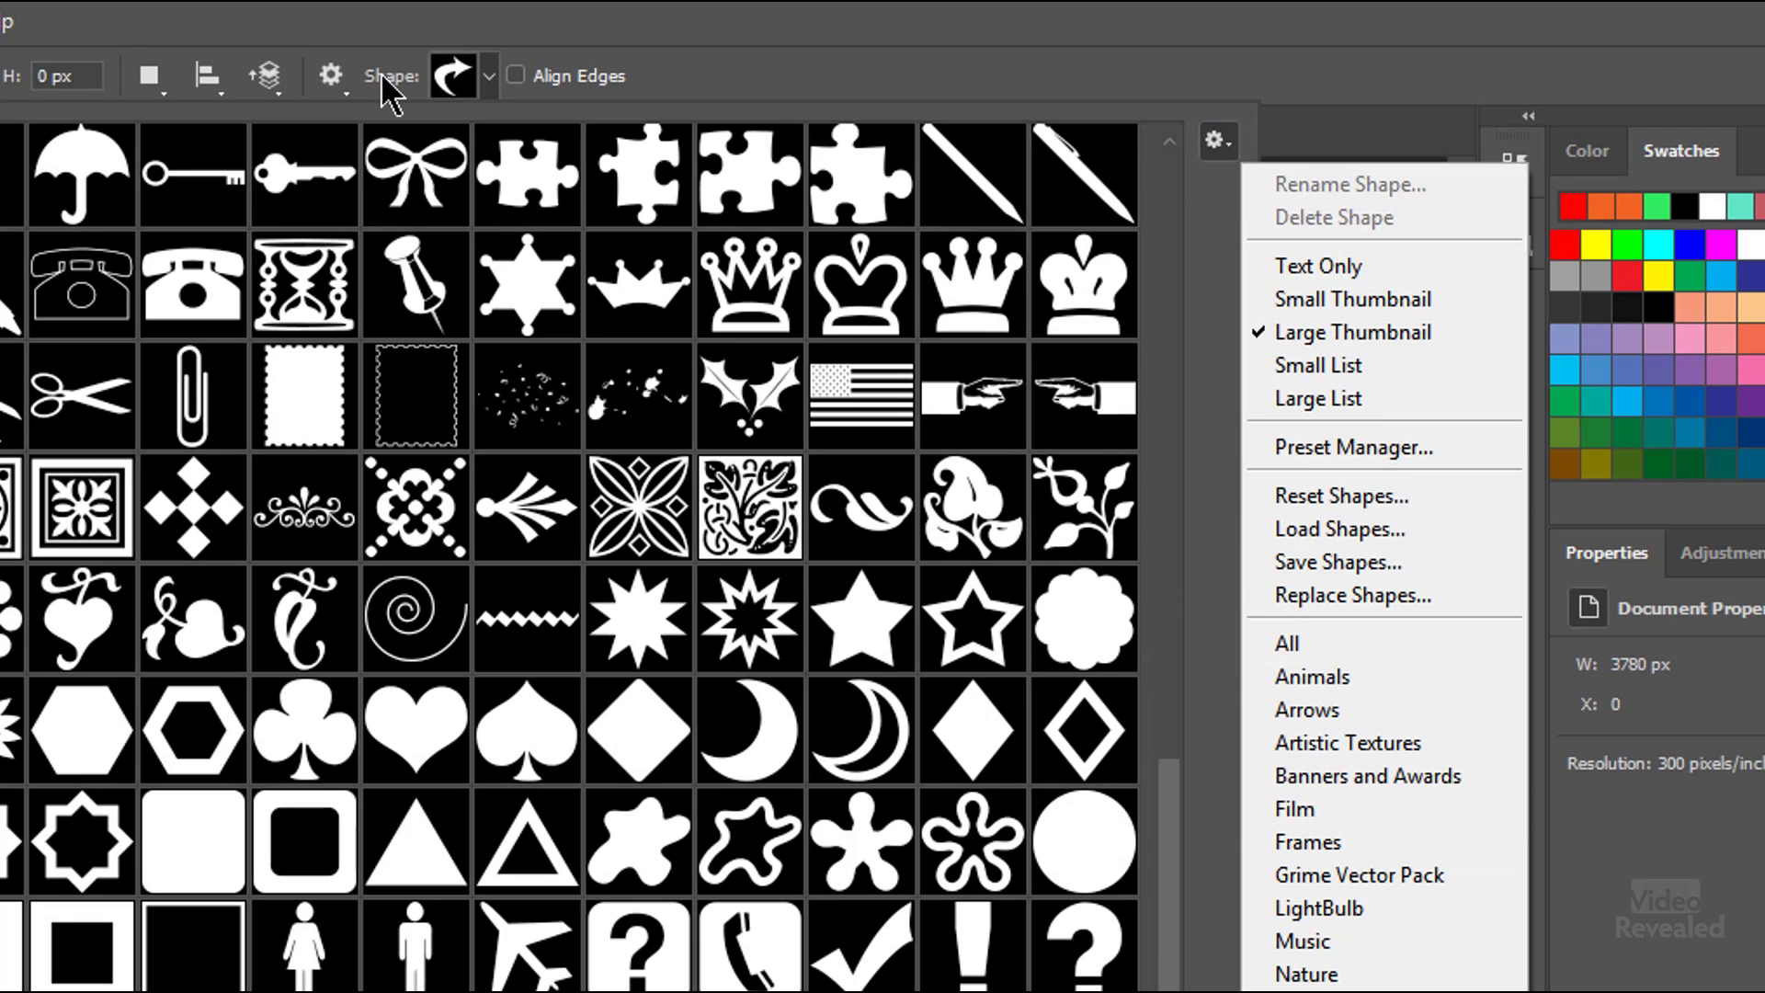
pyautogui.click(334, 74)
pyautogui.click(334, 74)
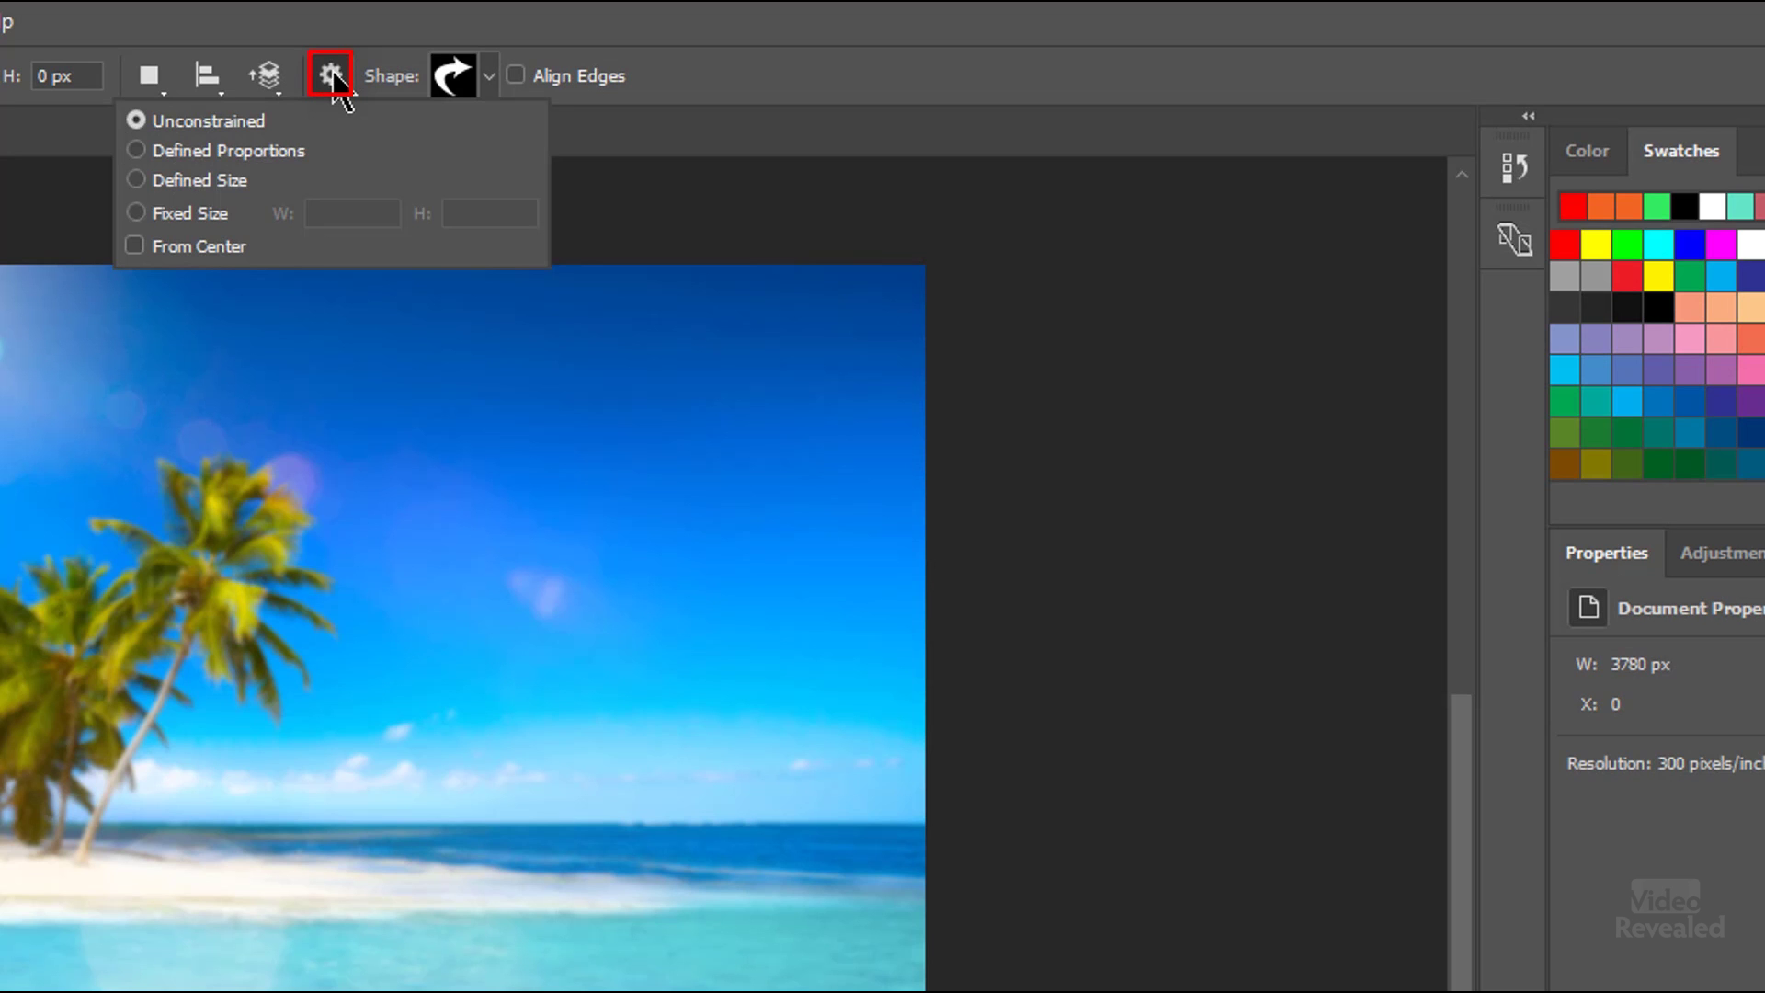
pyautogui.click(333, 77)
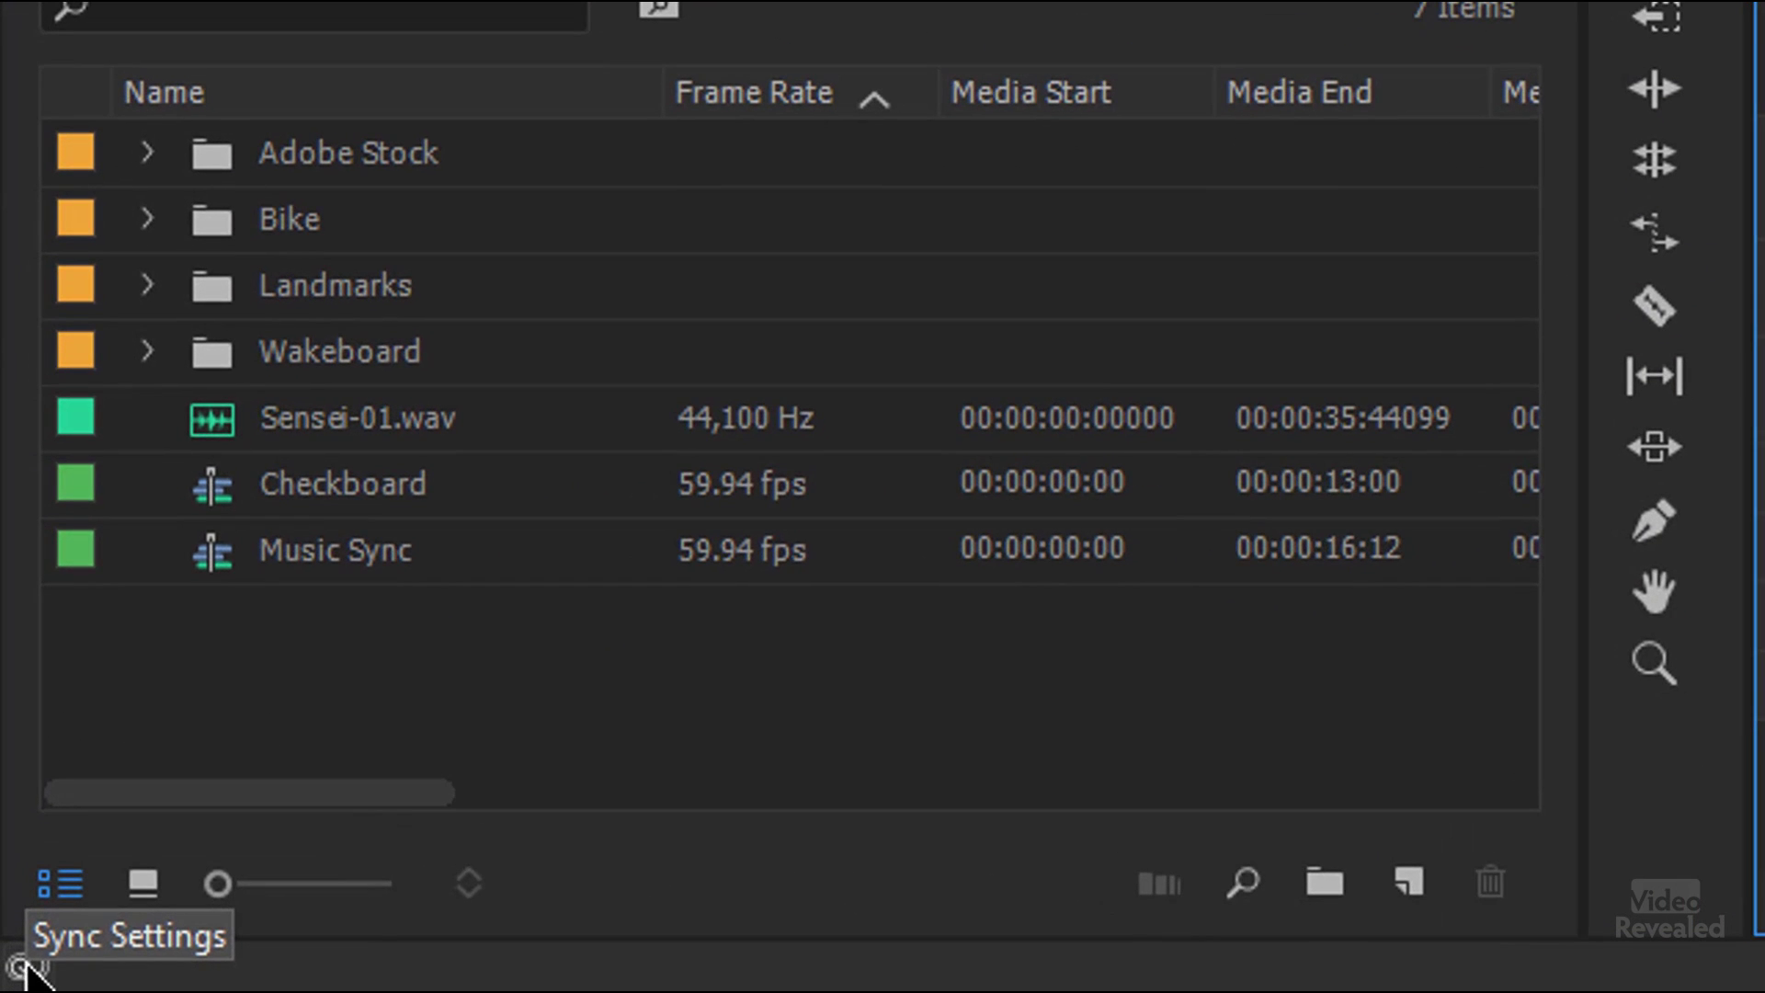
pyautogui.click(22, 966)
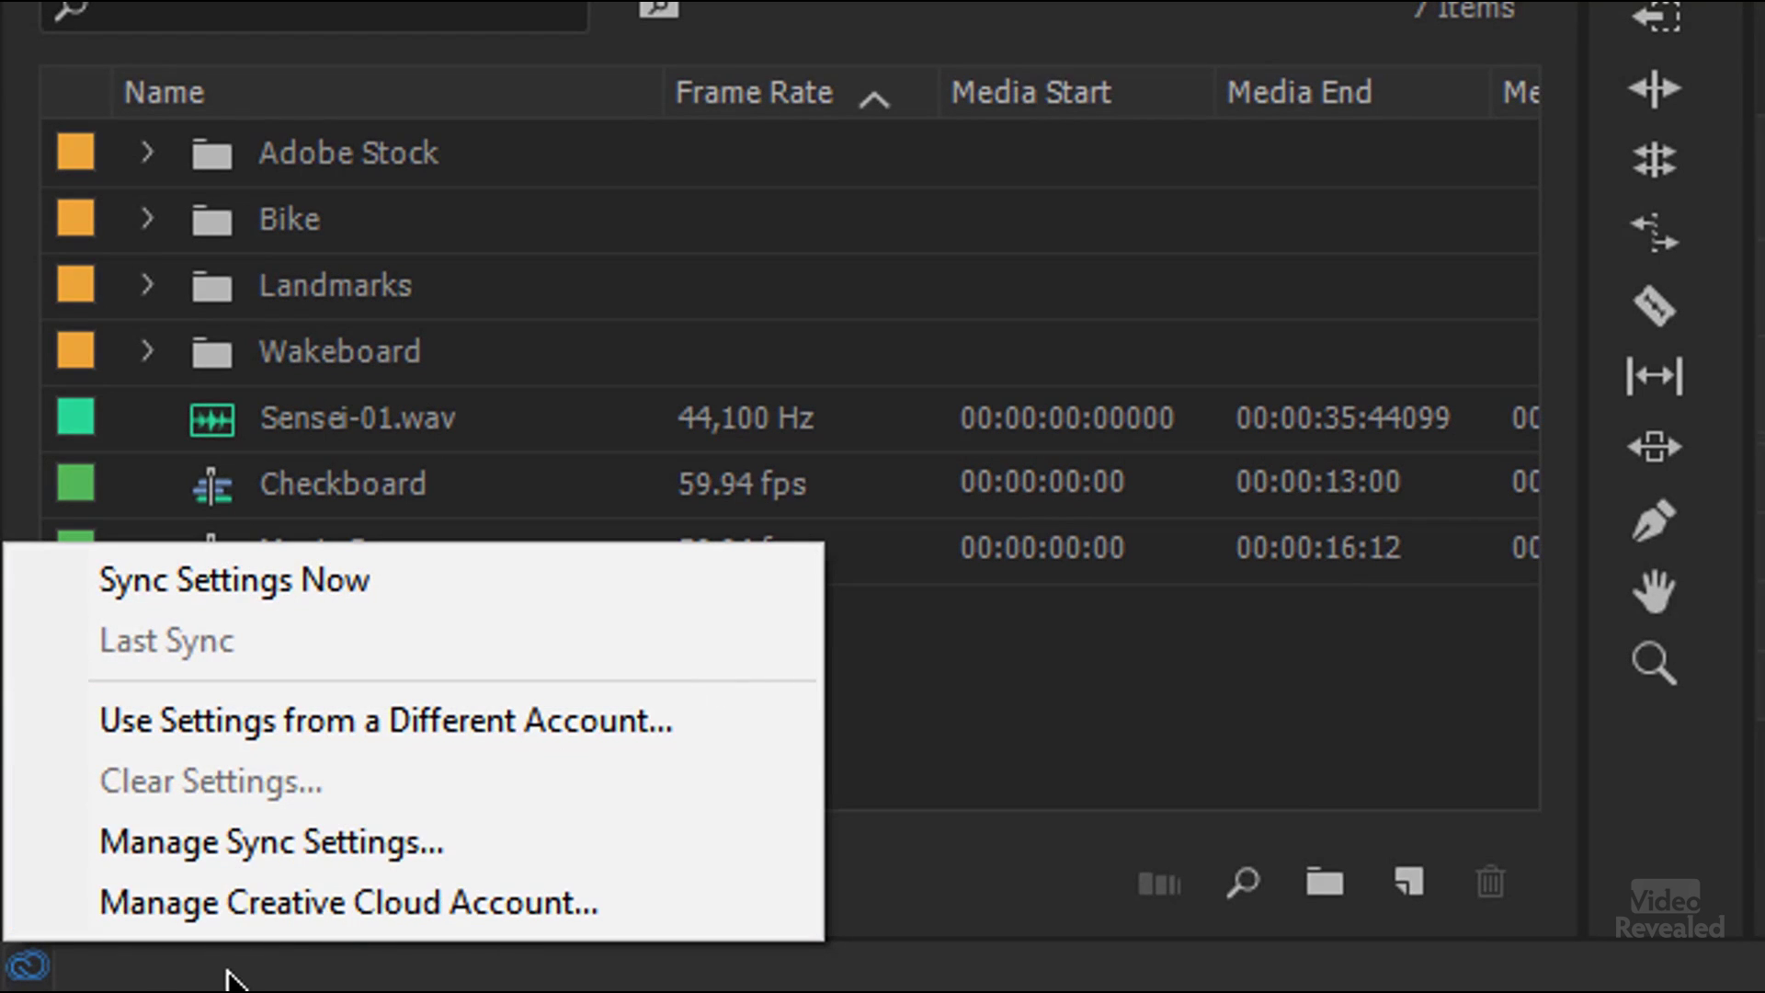
pyautogui.click(150, 985)
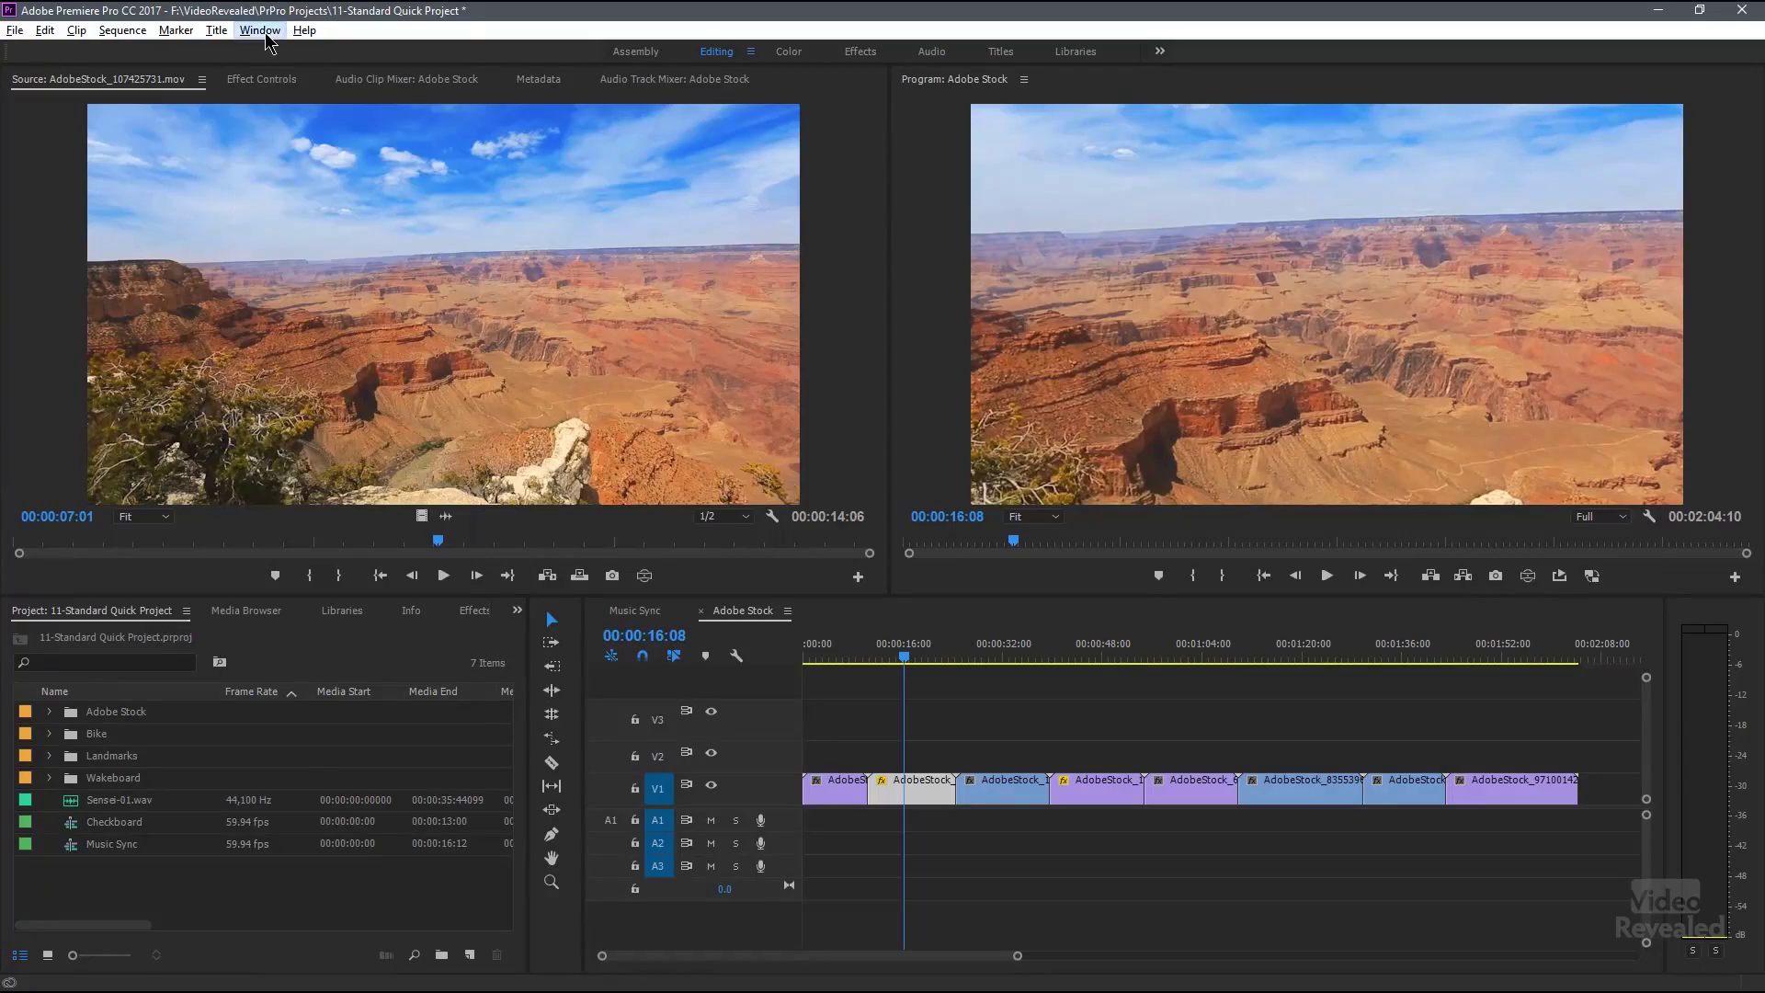
# Reset the Editing workspace with Window > Workspaces > Reset to Saved Layout
pyautogui.click(261, 30)
pyautogui.moveTo(295, 51)
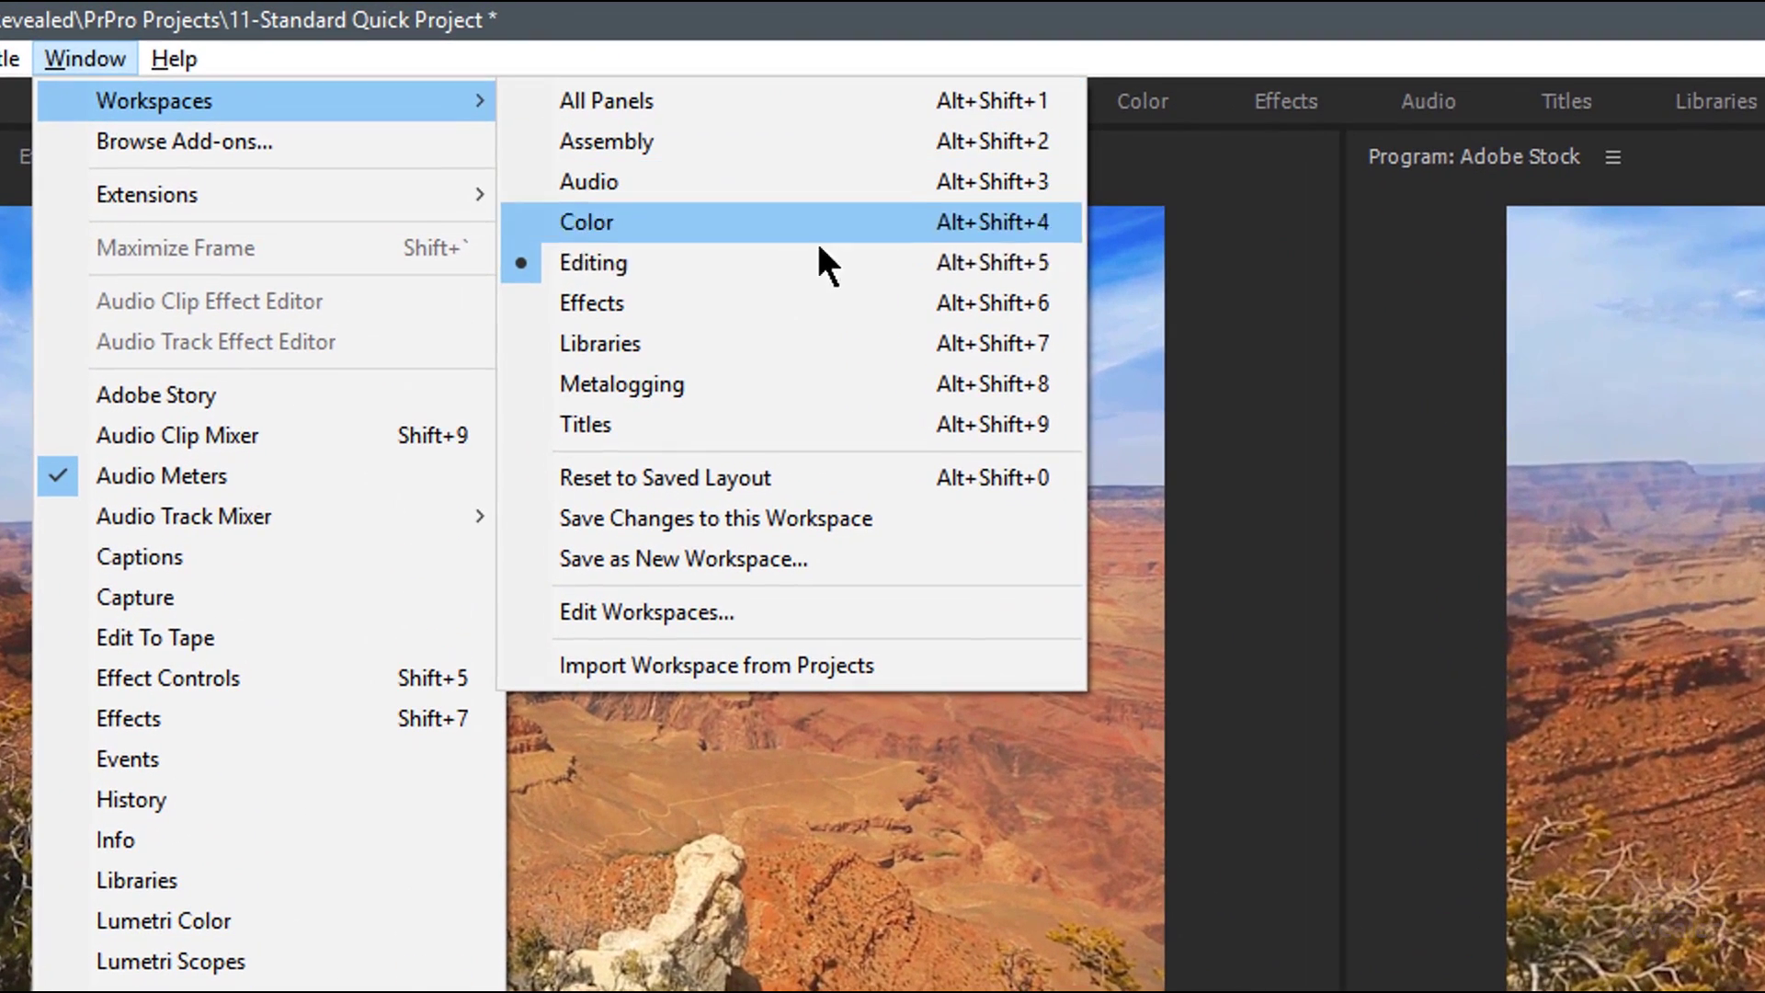
pyautogui.click(831, 488)
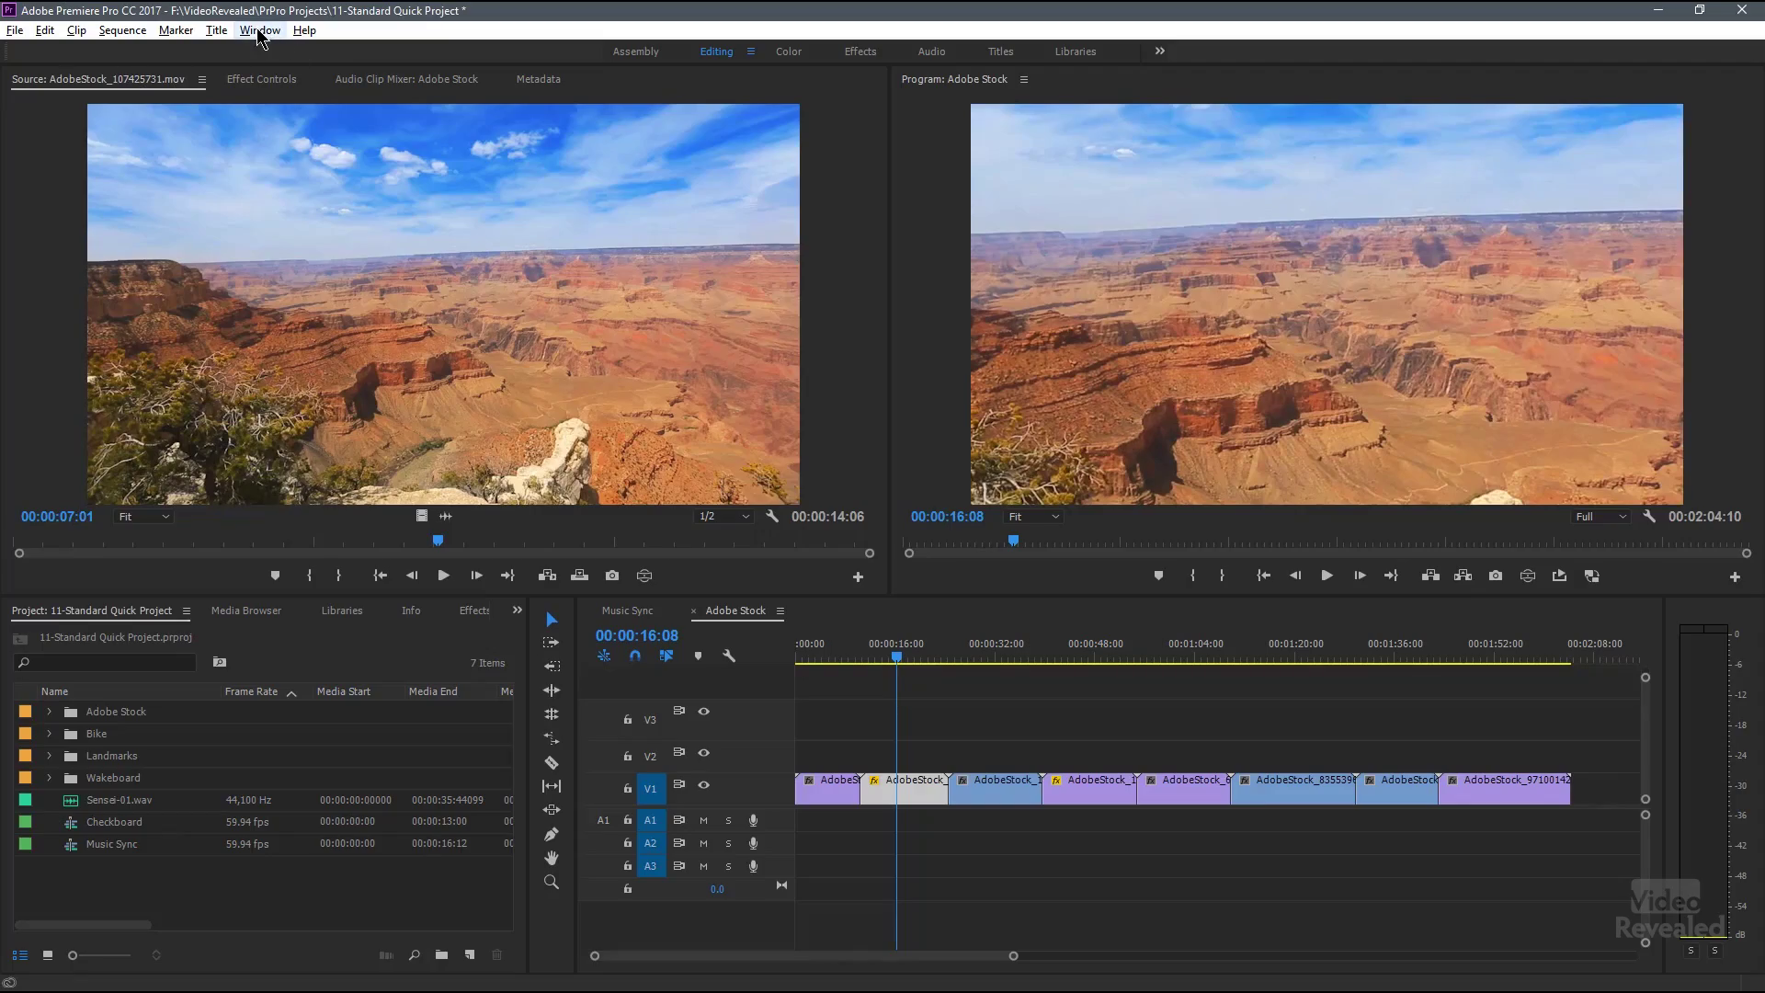
# Open the Window menu to view its panel list, then close it unchanged
pyautogui.click(260, 30)
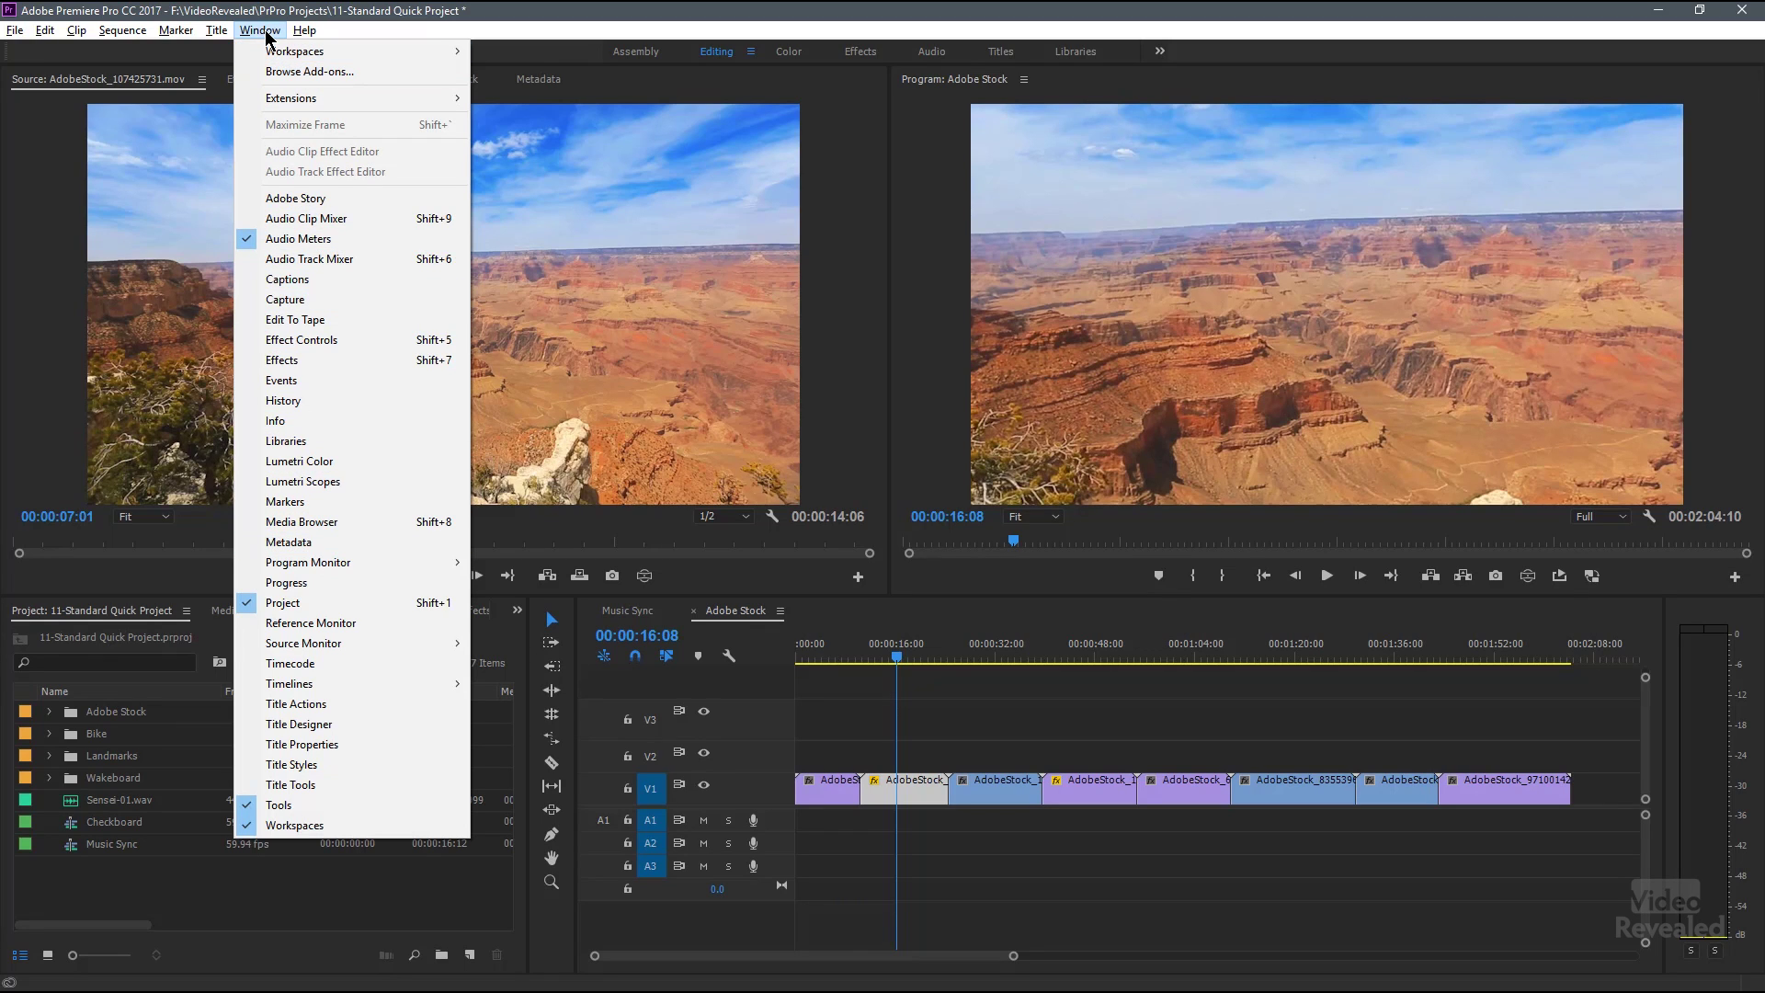
pyautogui.click(267, 33)
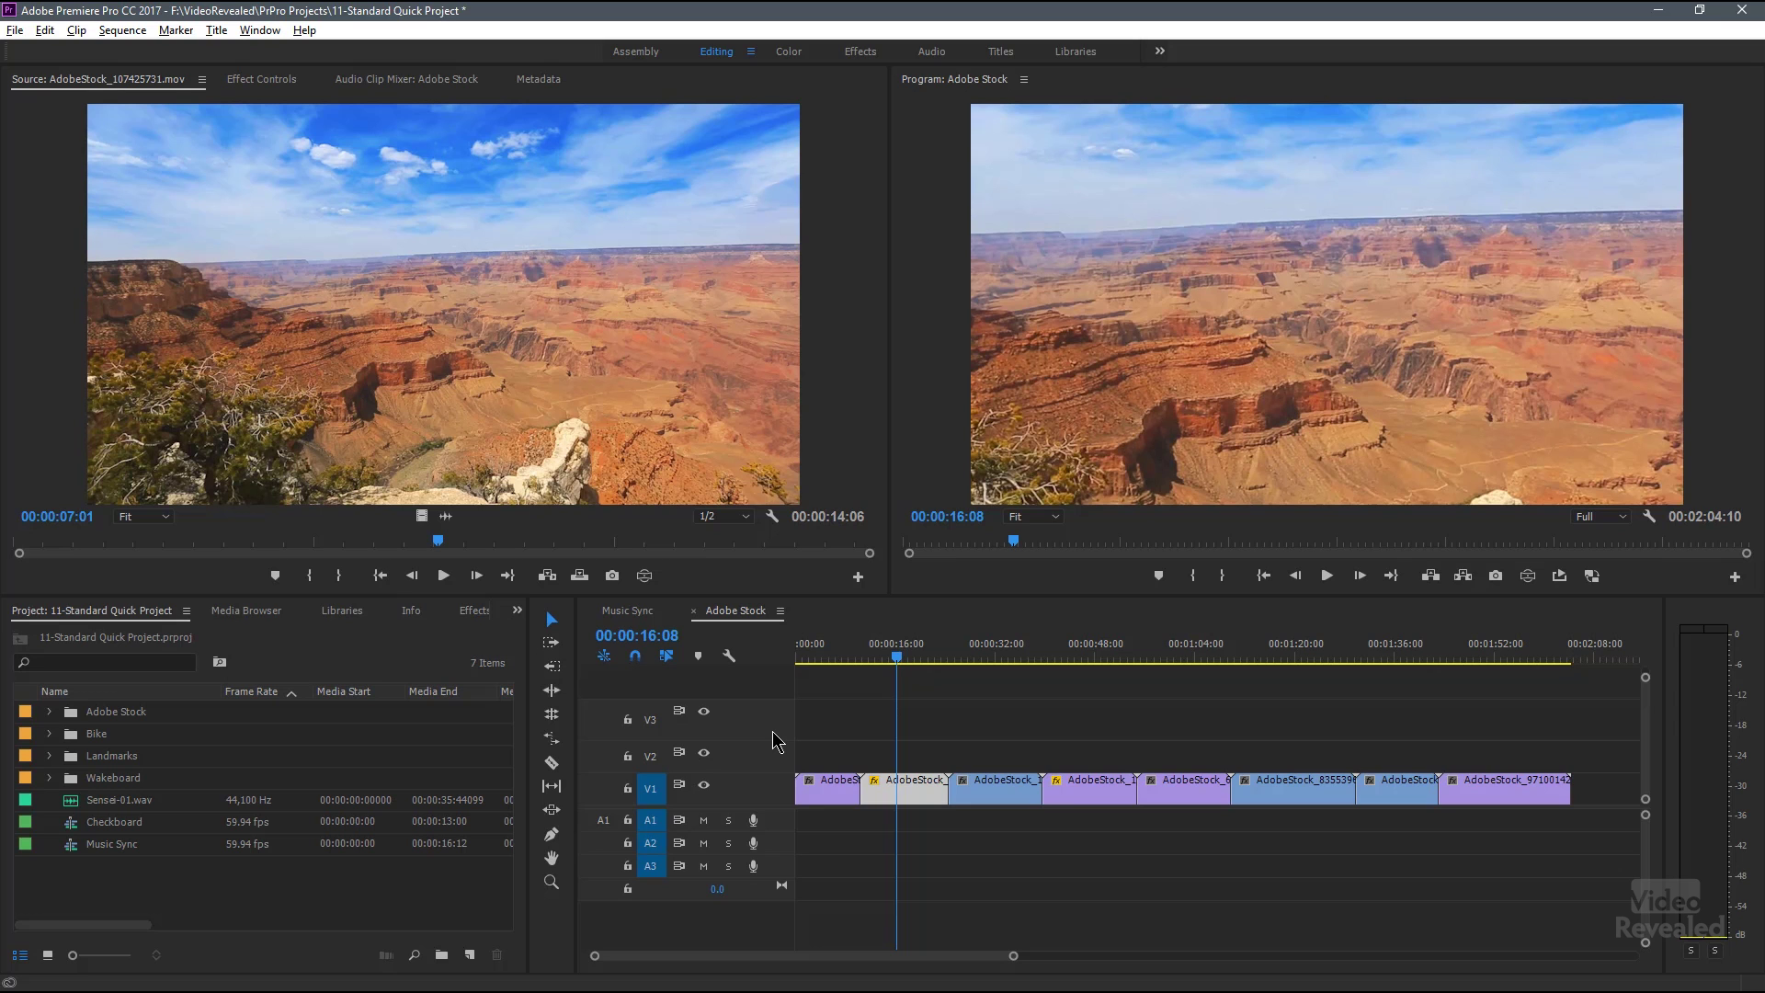
# Expand the V1 and A1 tracks so clip thumbnails show, briefly toggling V2
pyautogui.doubleClick(768, 788)
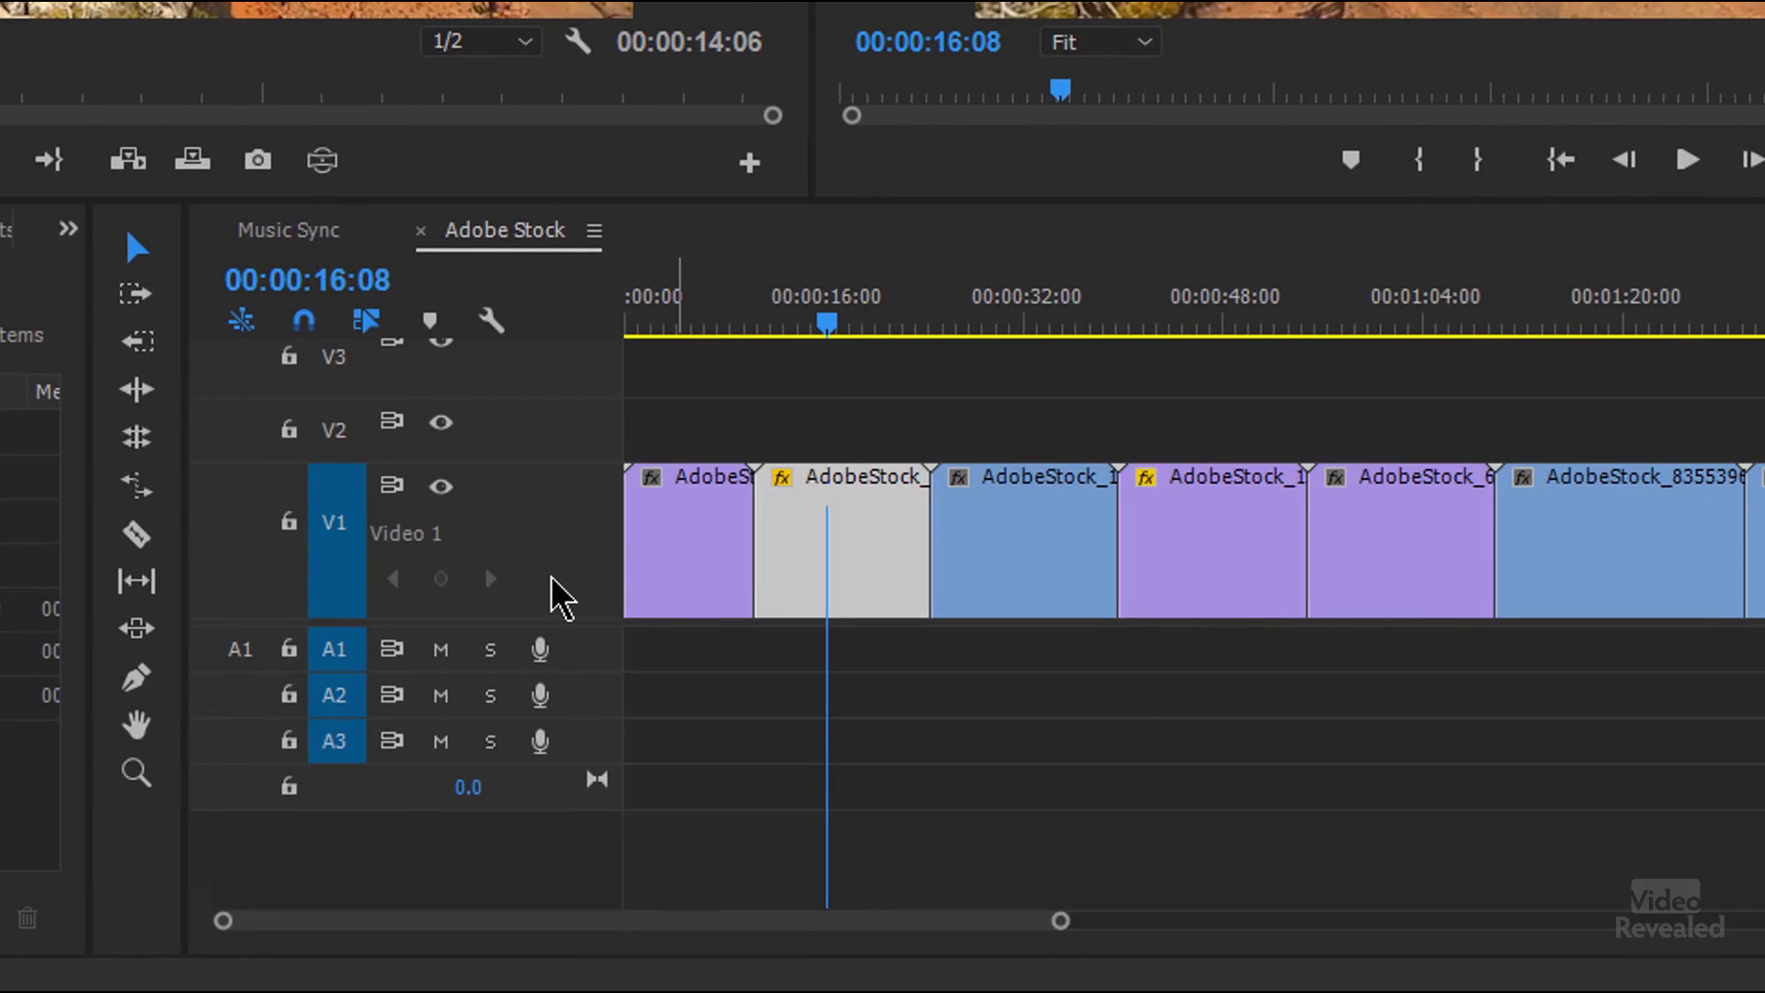
pyautogui.scroll(2, 559, 597)
pyautogui.doubleClick(578, 659)
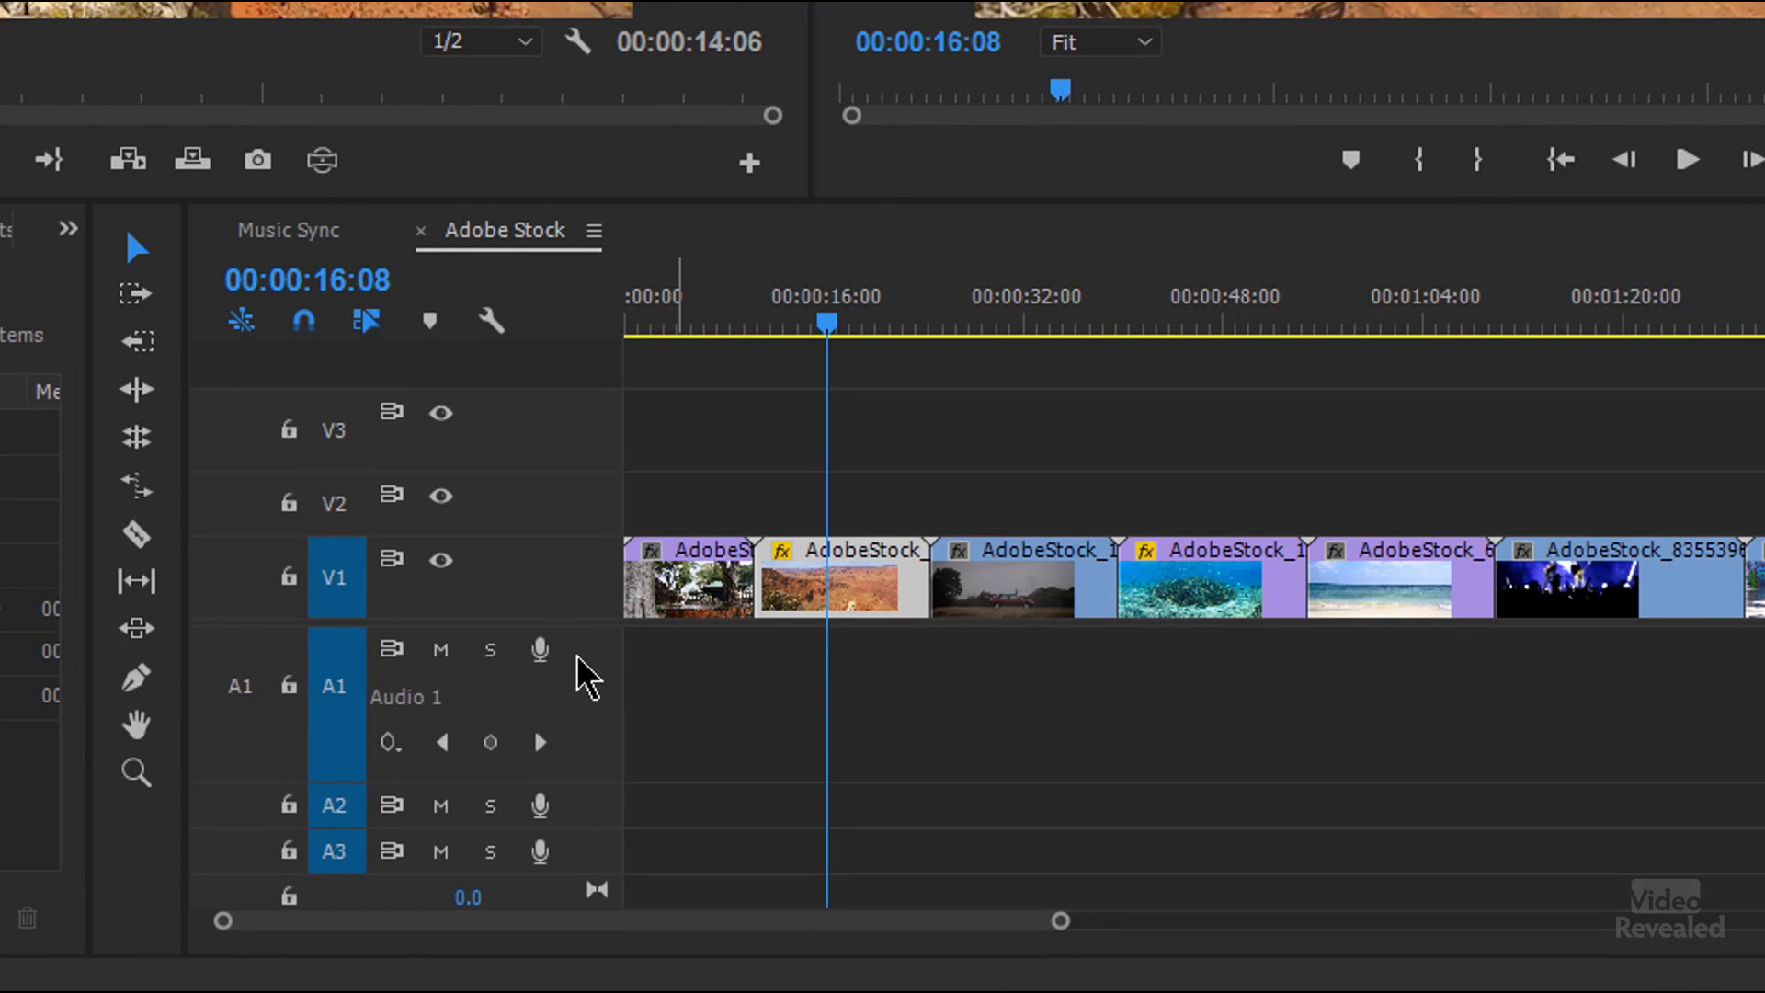
pyautogui.doubleClick(539, 576)
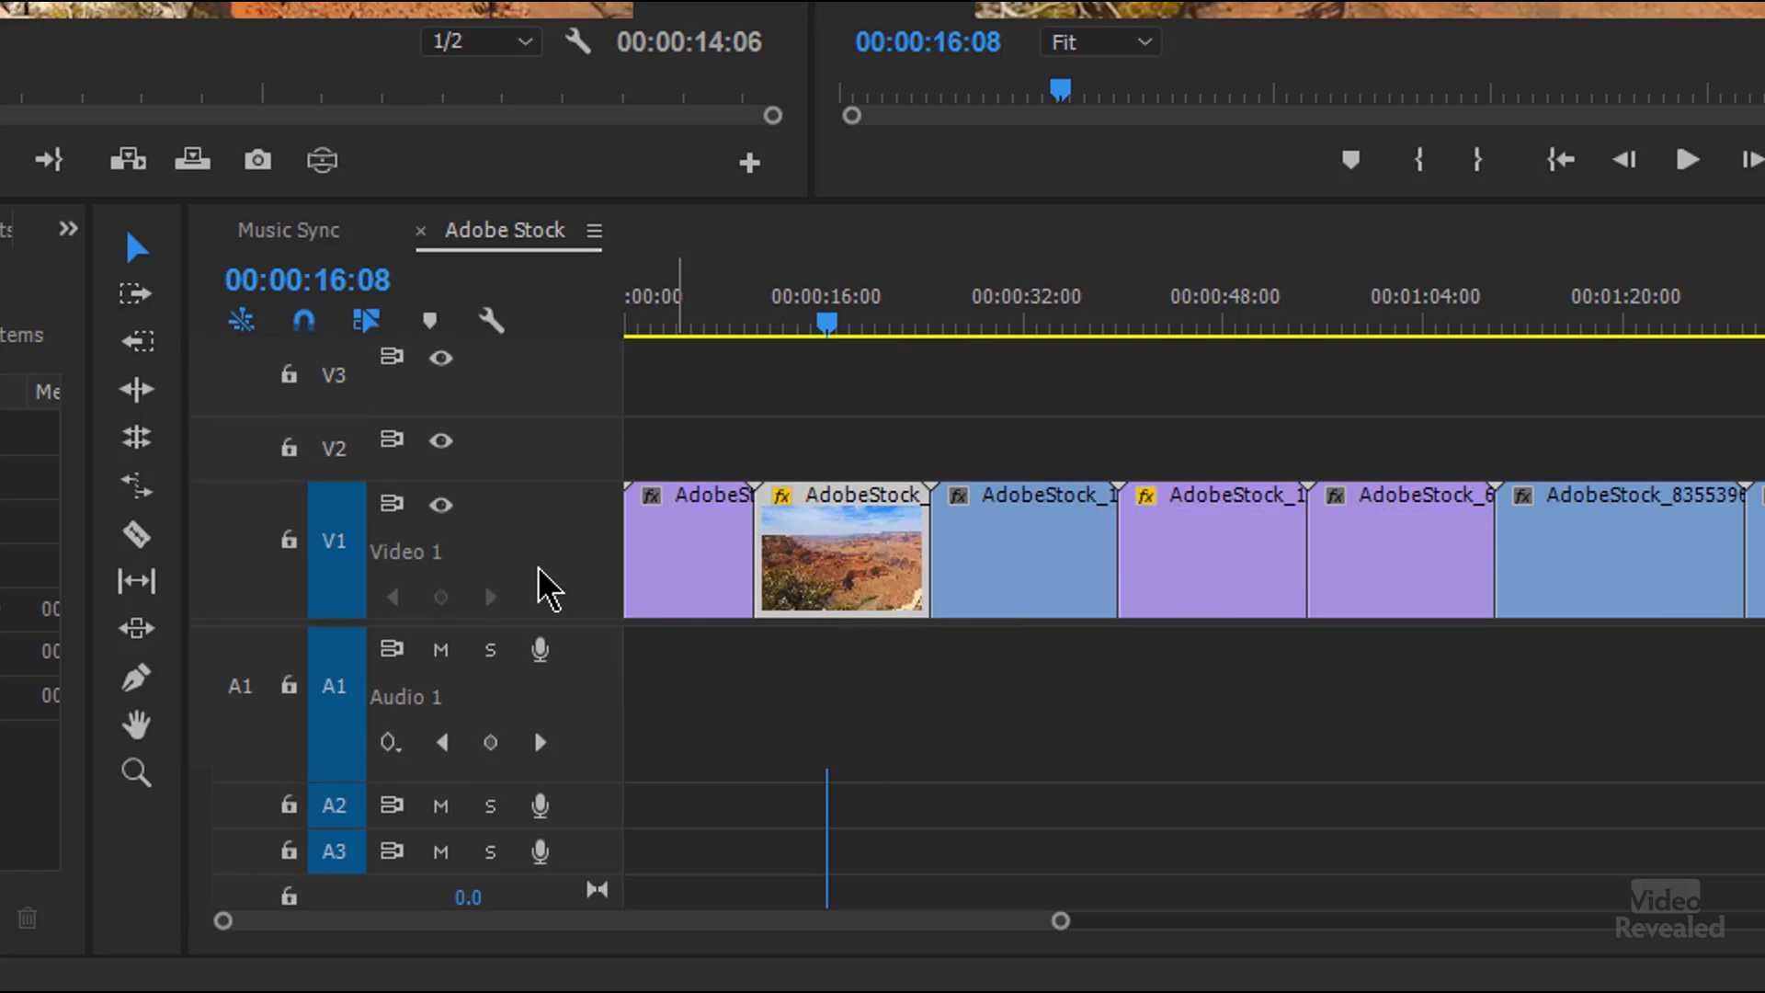
pyautogui.doubleClick(545, 561)
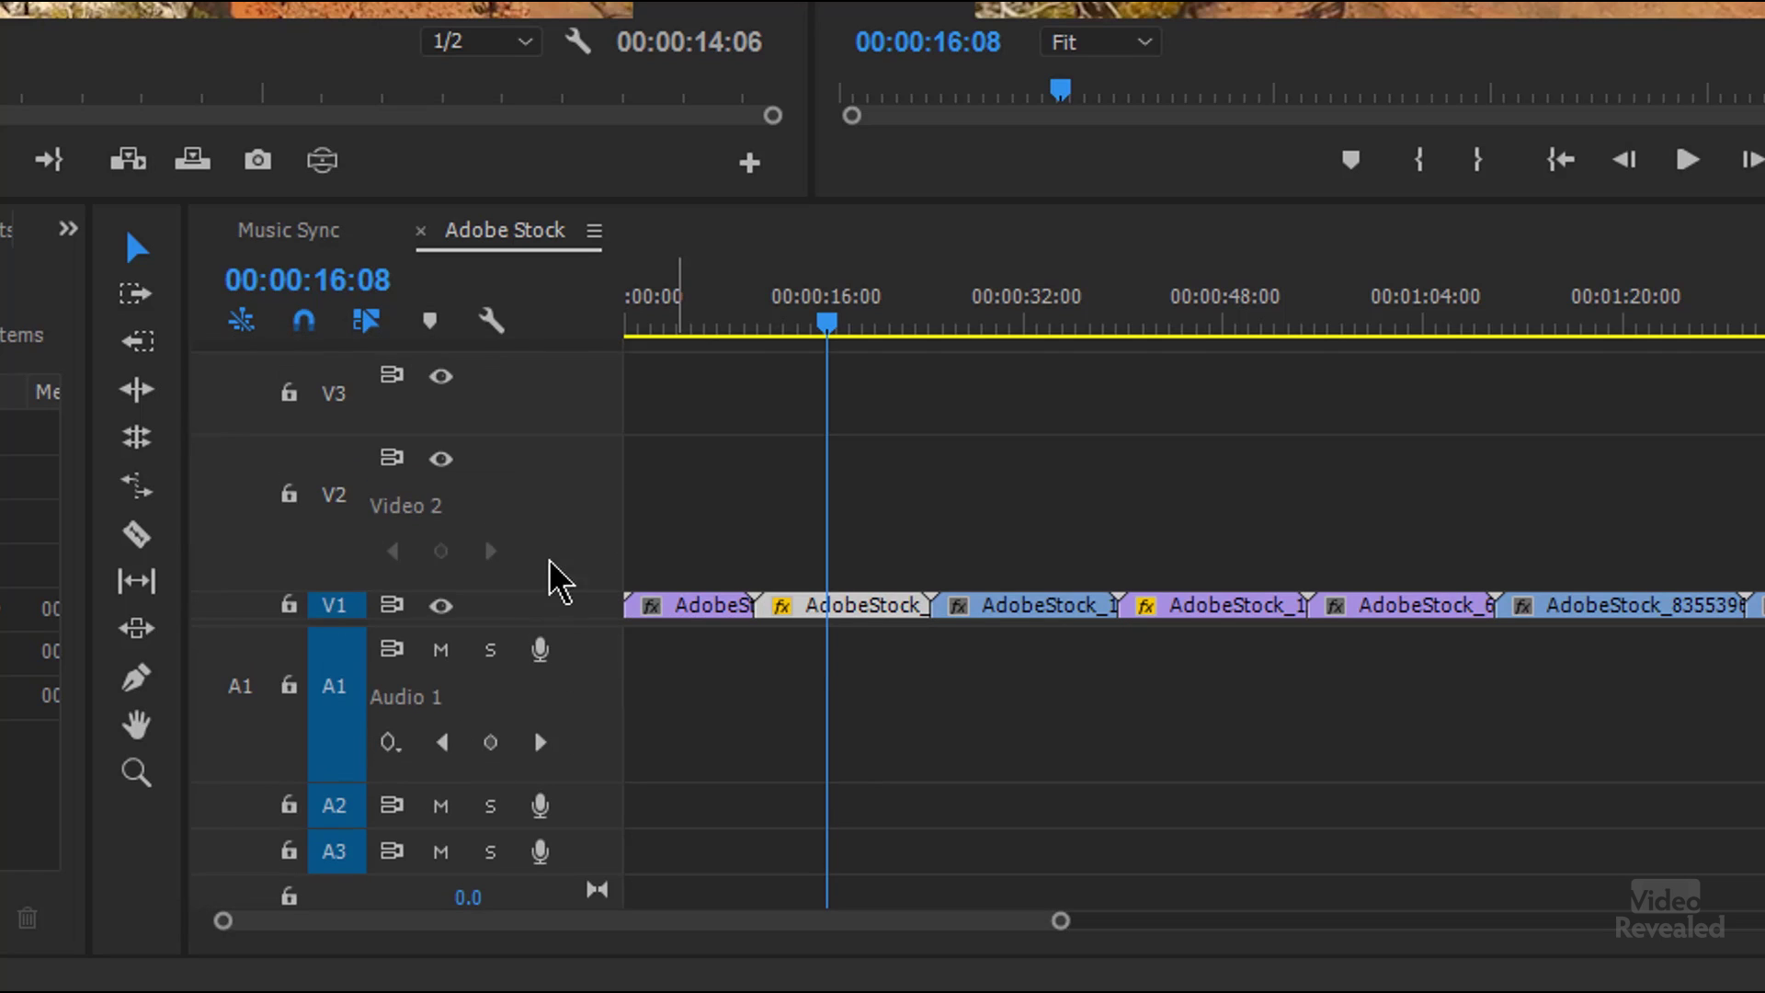
pyautogui.doubleClick(551, 577)
pyautogui.doubleClick(569, 603)
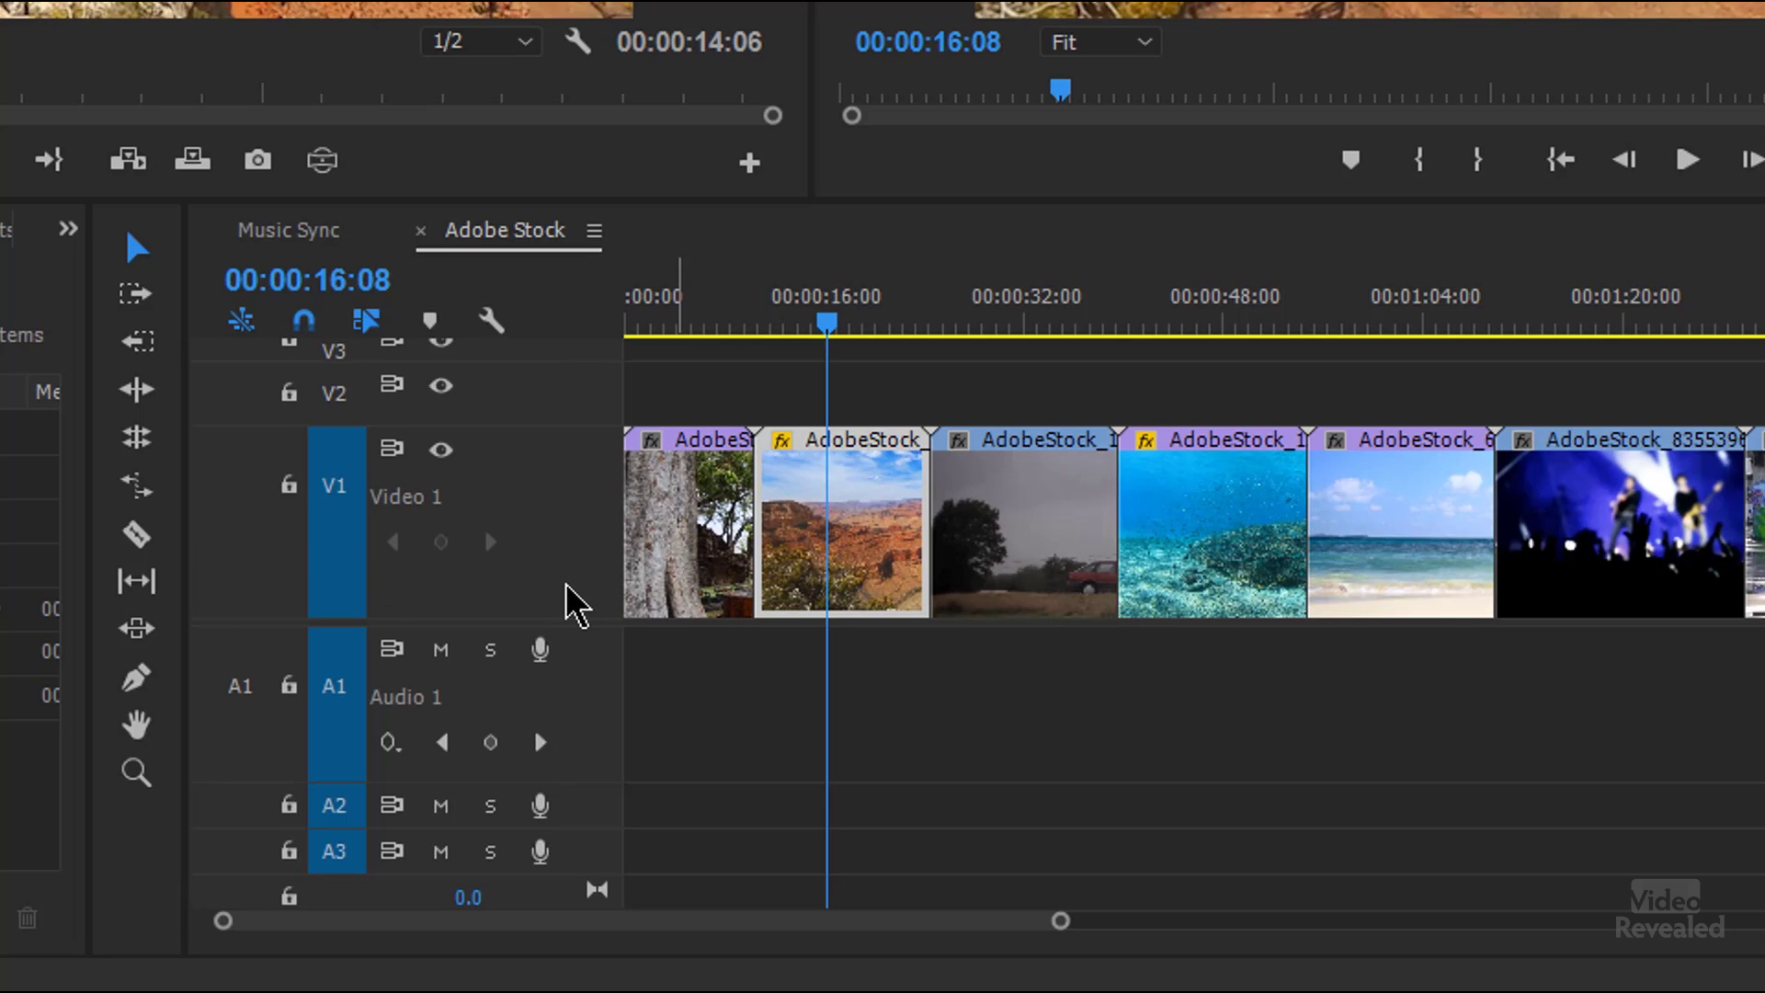
pyautogui.scroll(2, 593, 713)
pyautogui.scroll(-3, 591, 701)
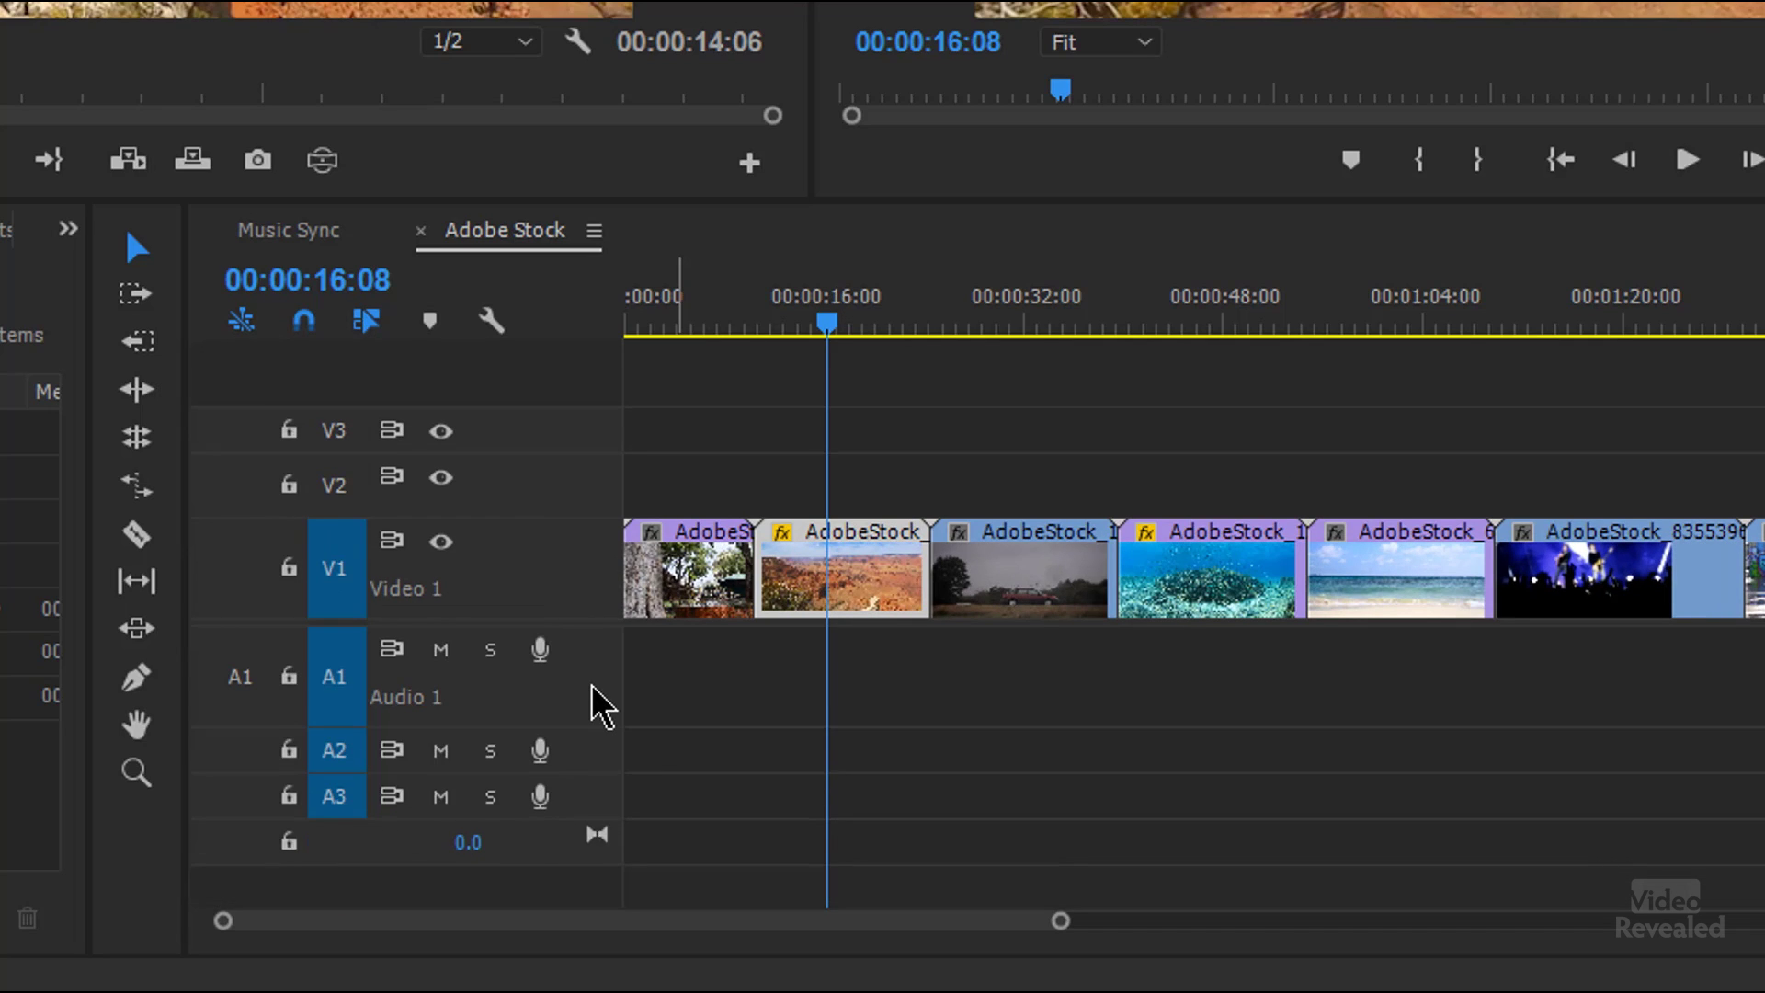
pyautogui.scroll(2, 598, 703)
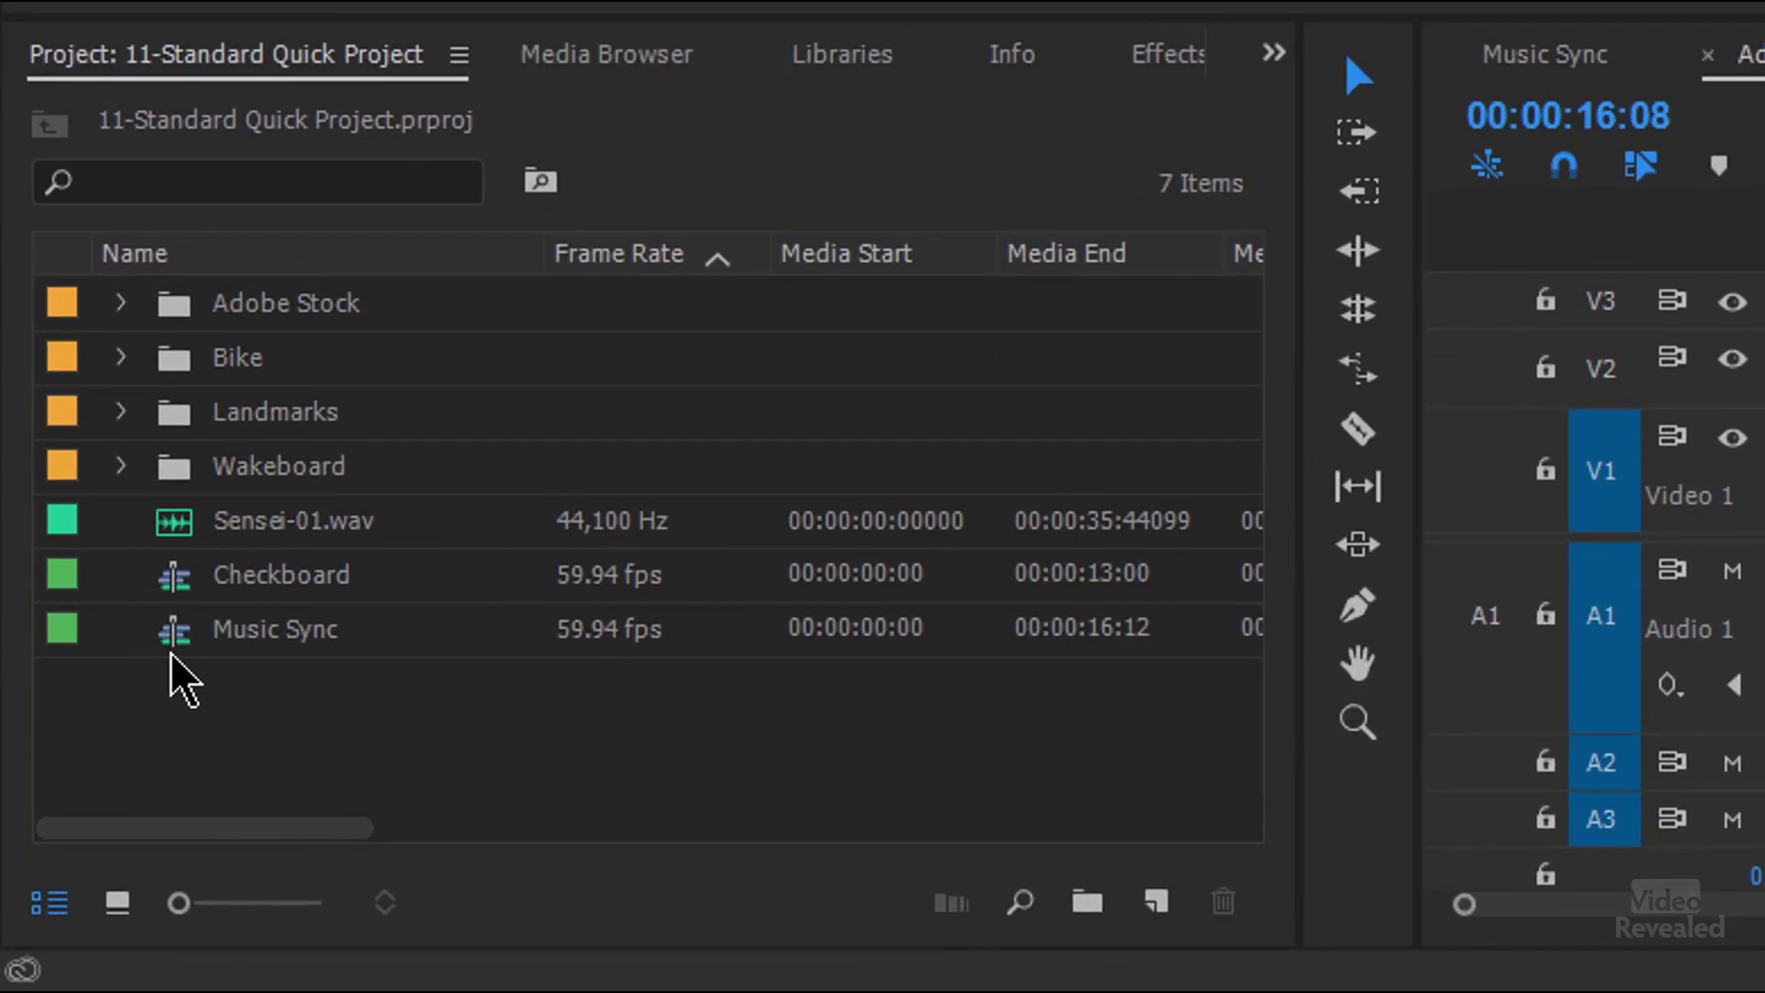
pyautogui.click(70, 845)
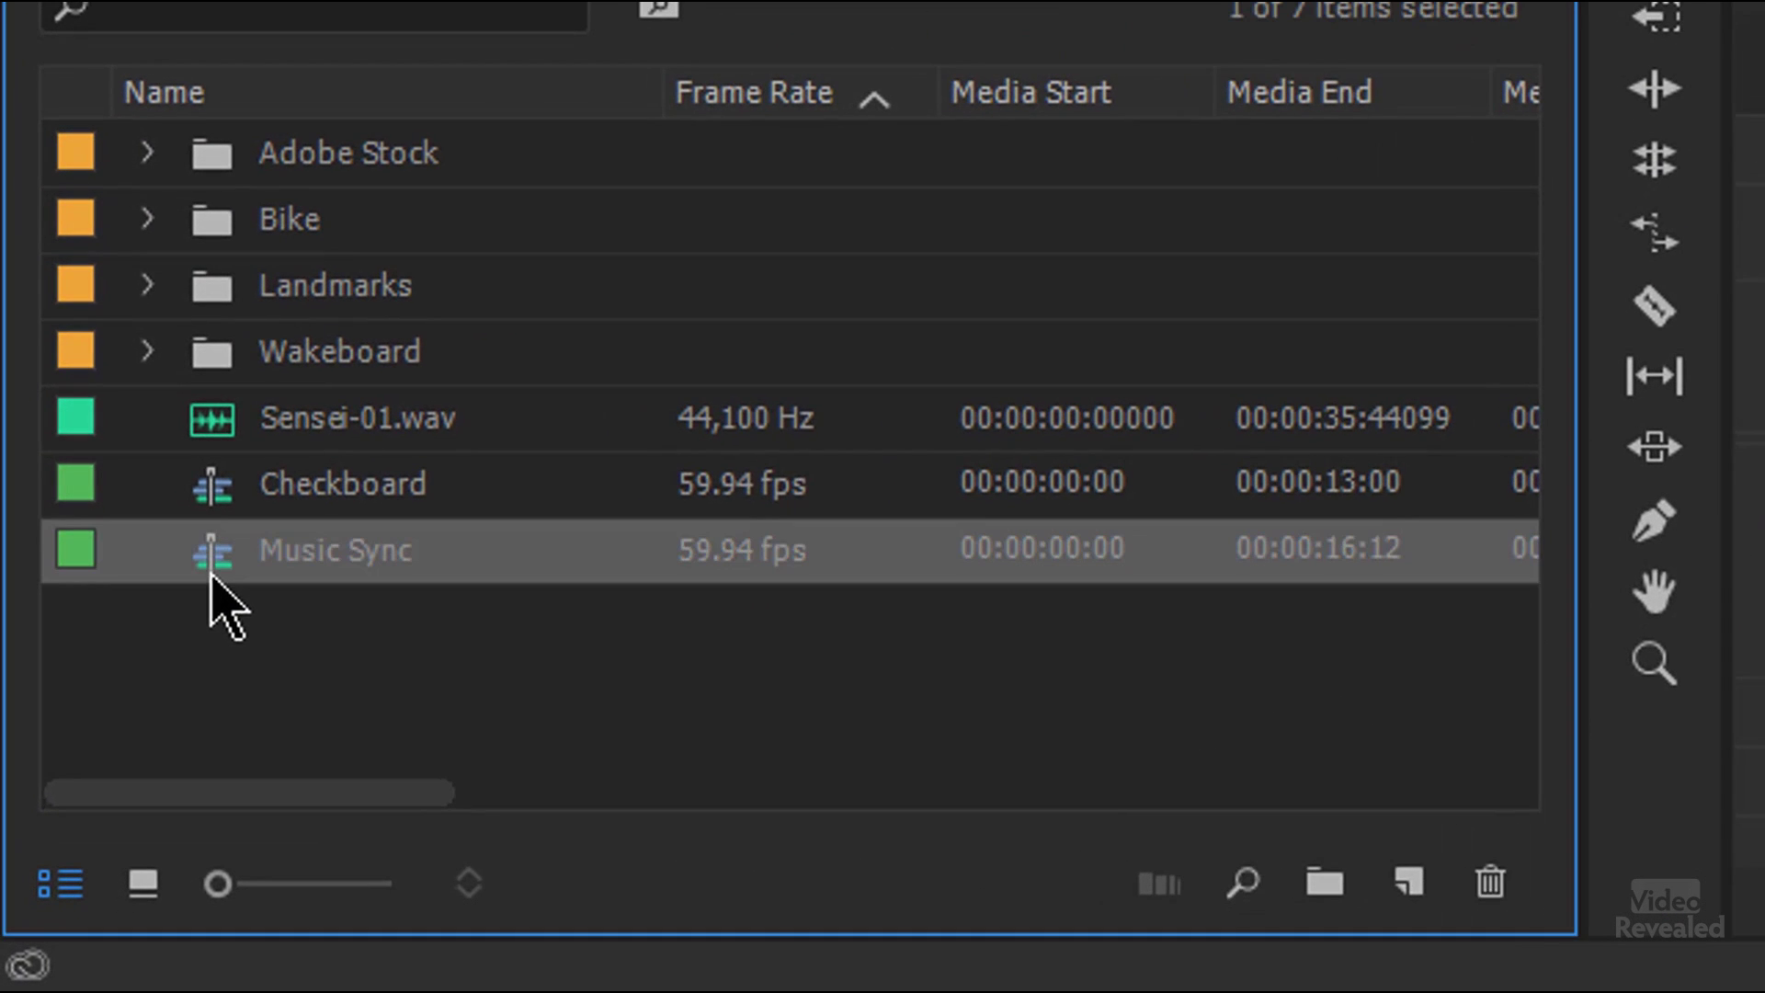
pyautogui.click(1411, 910)
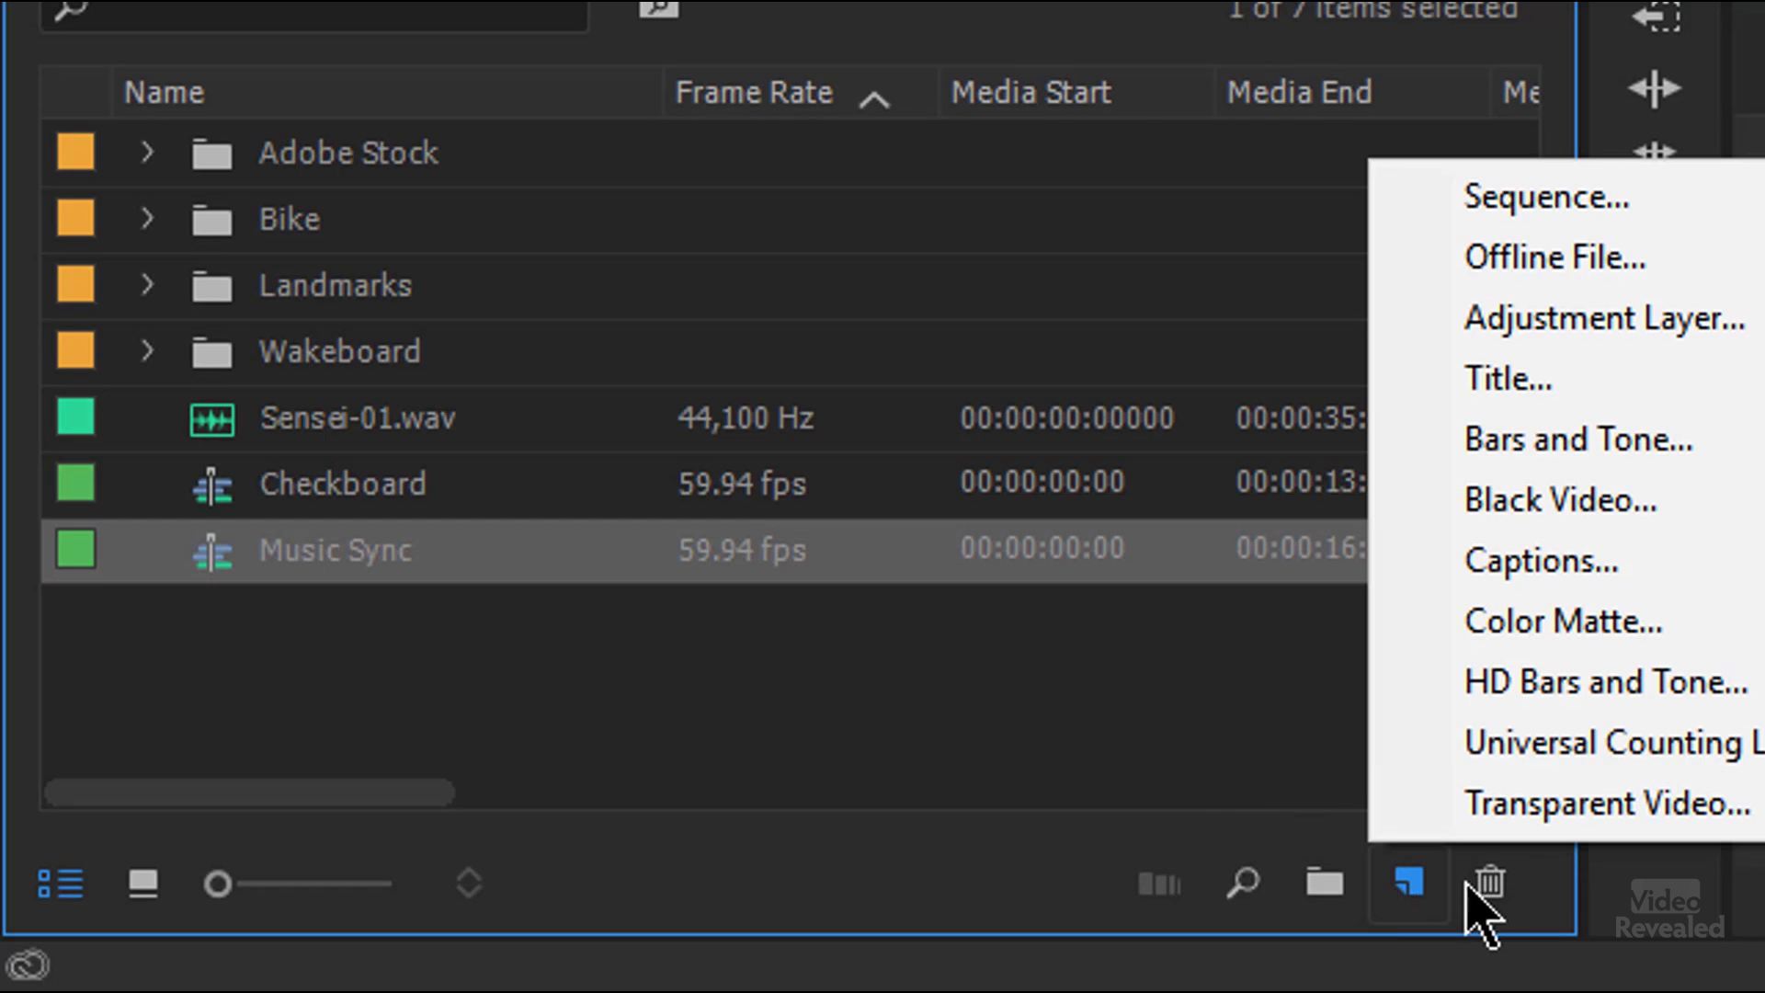
pyautogui.click(1196, 731)
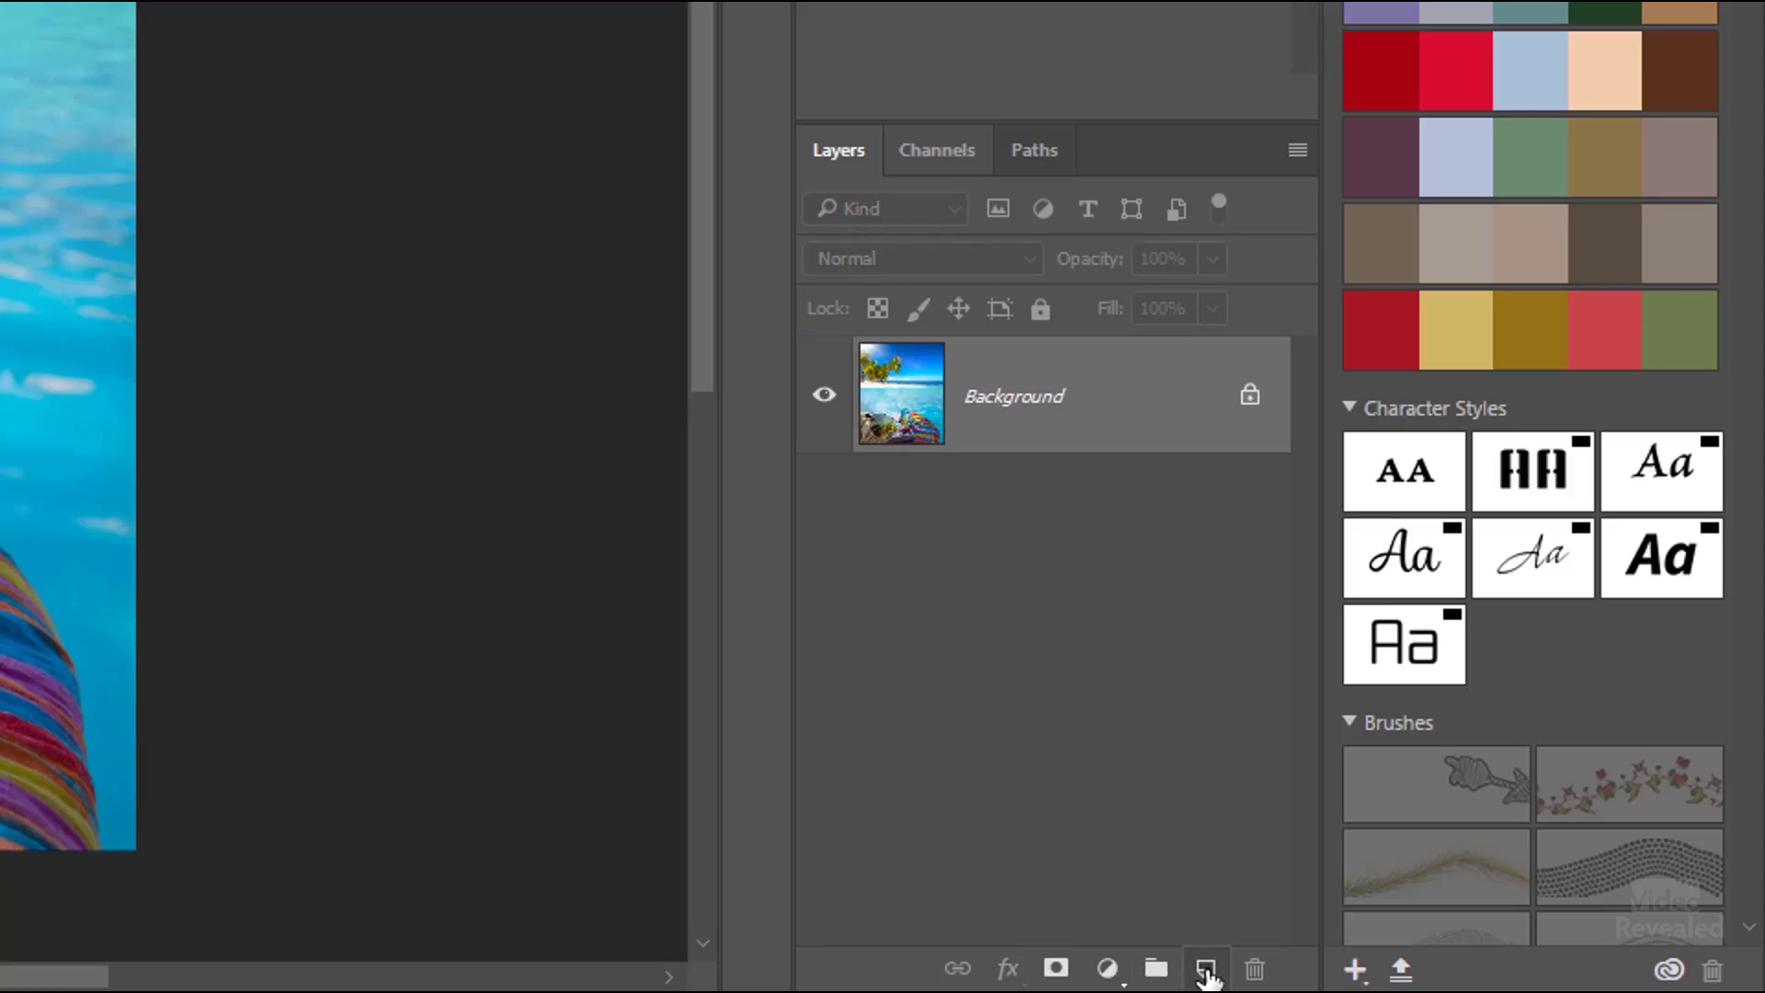
# Create Layer 1, an Alpha 1 channel and Path 1, then reselect the Background layer
pyautogui.click(1205, 969)
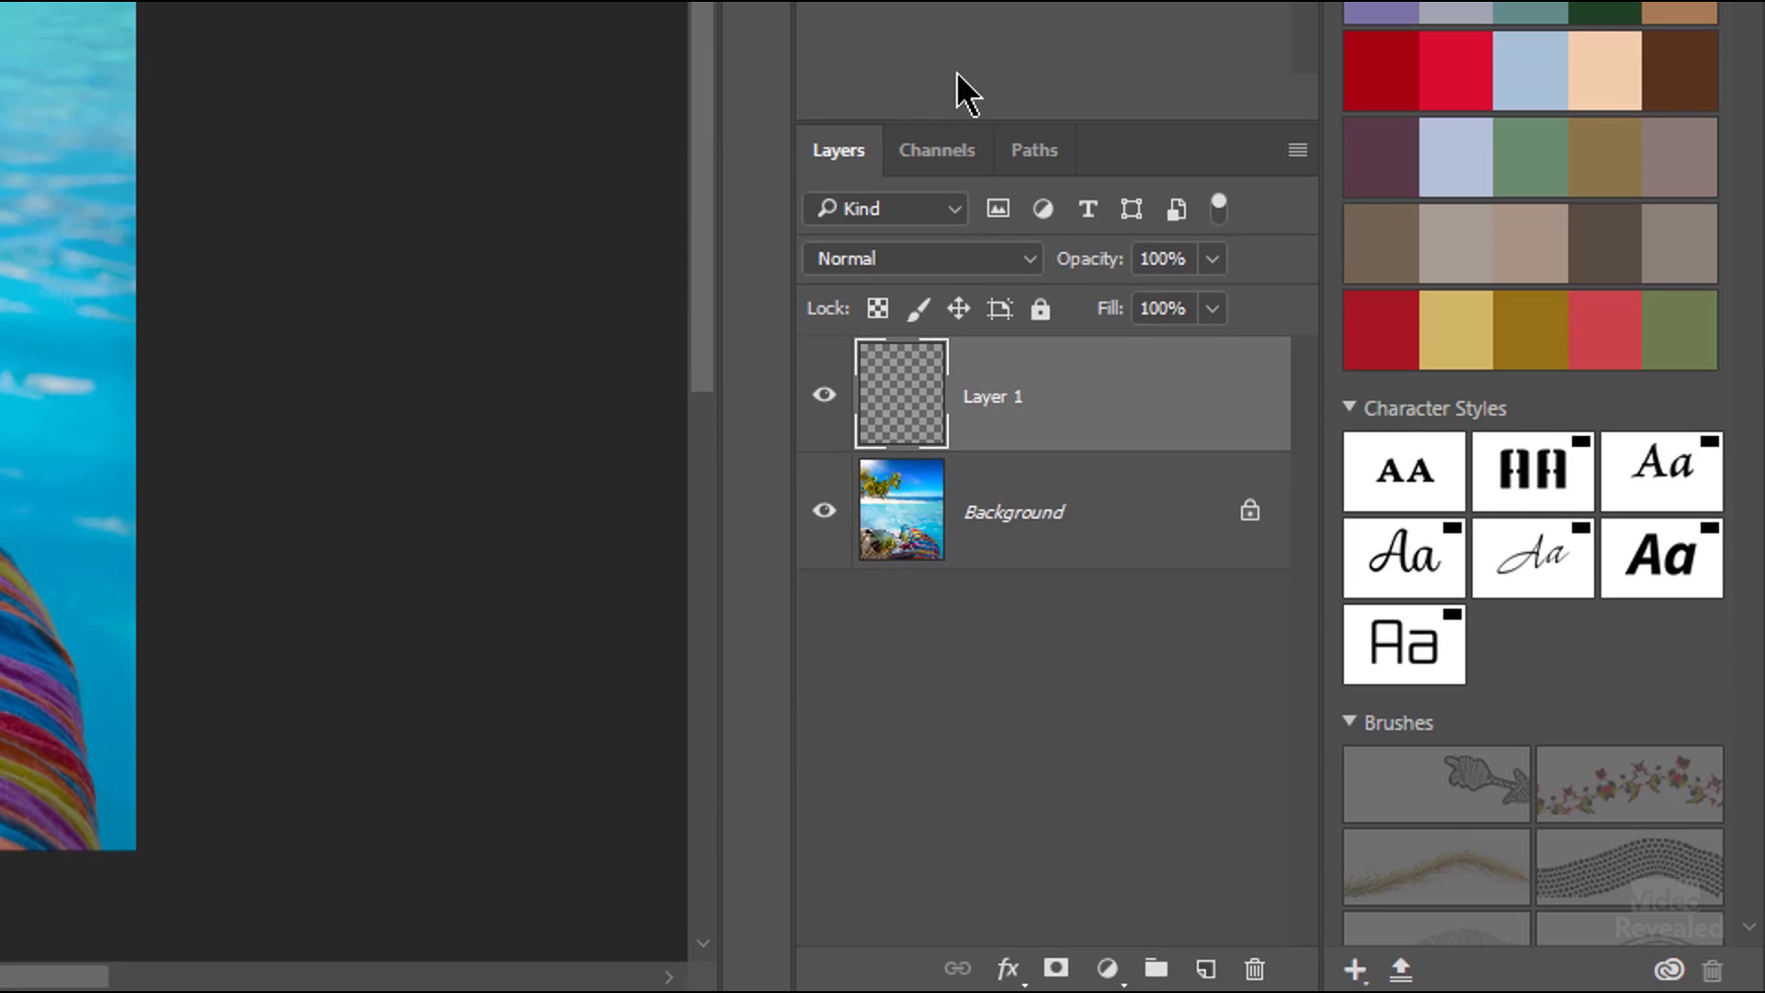
pyautogui.click(926, 147)
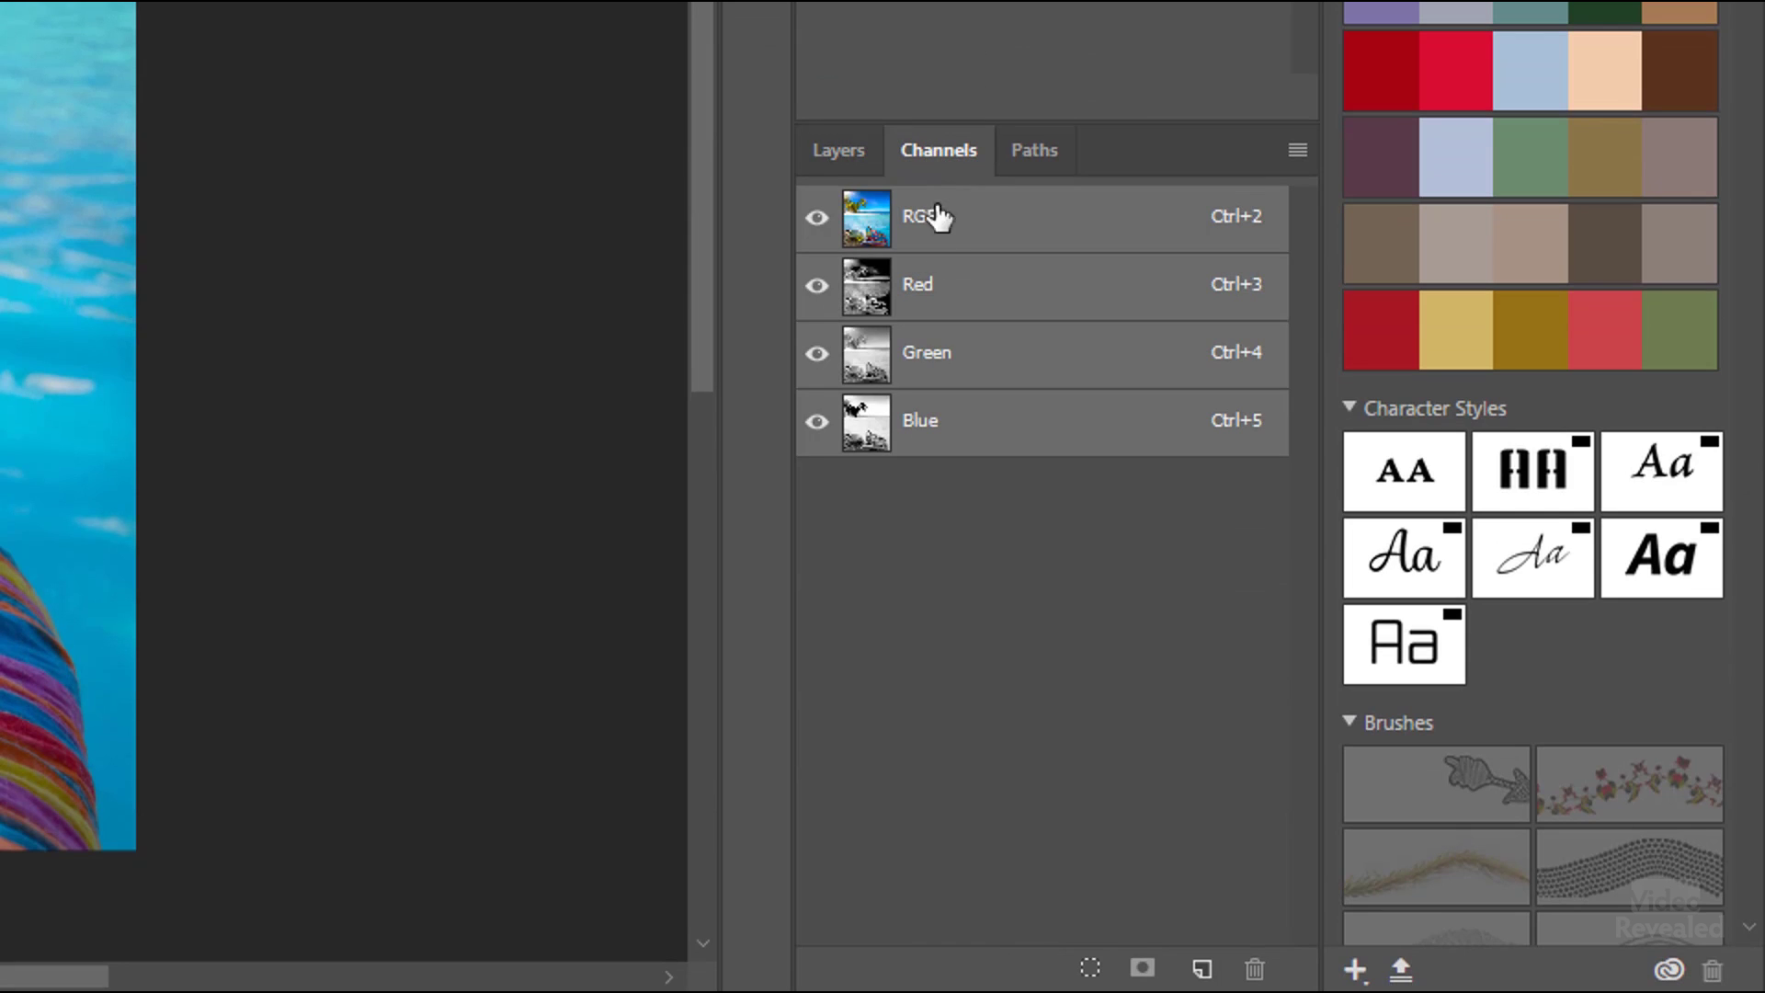
pyautogui.click(1201, 969)
pyautogui.click(1039, 152)
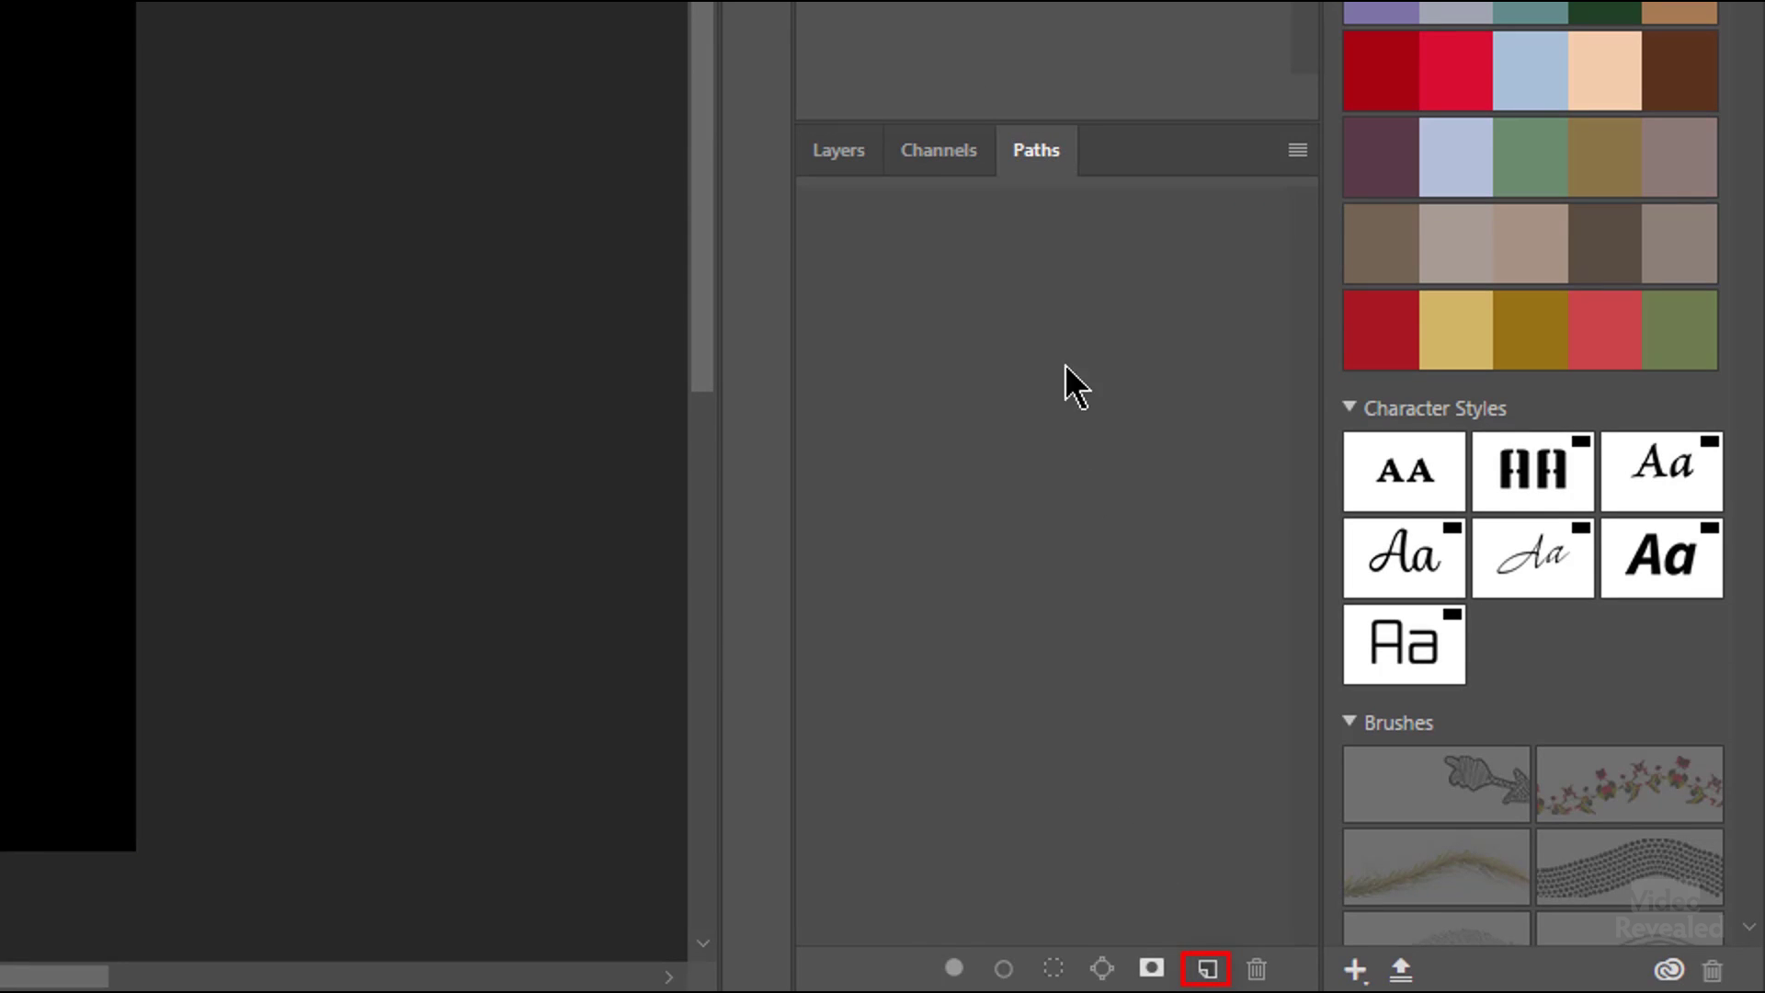
pyautogui.click(1208, 968)
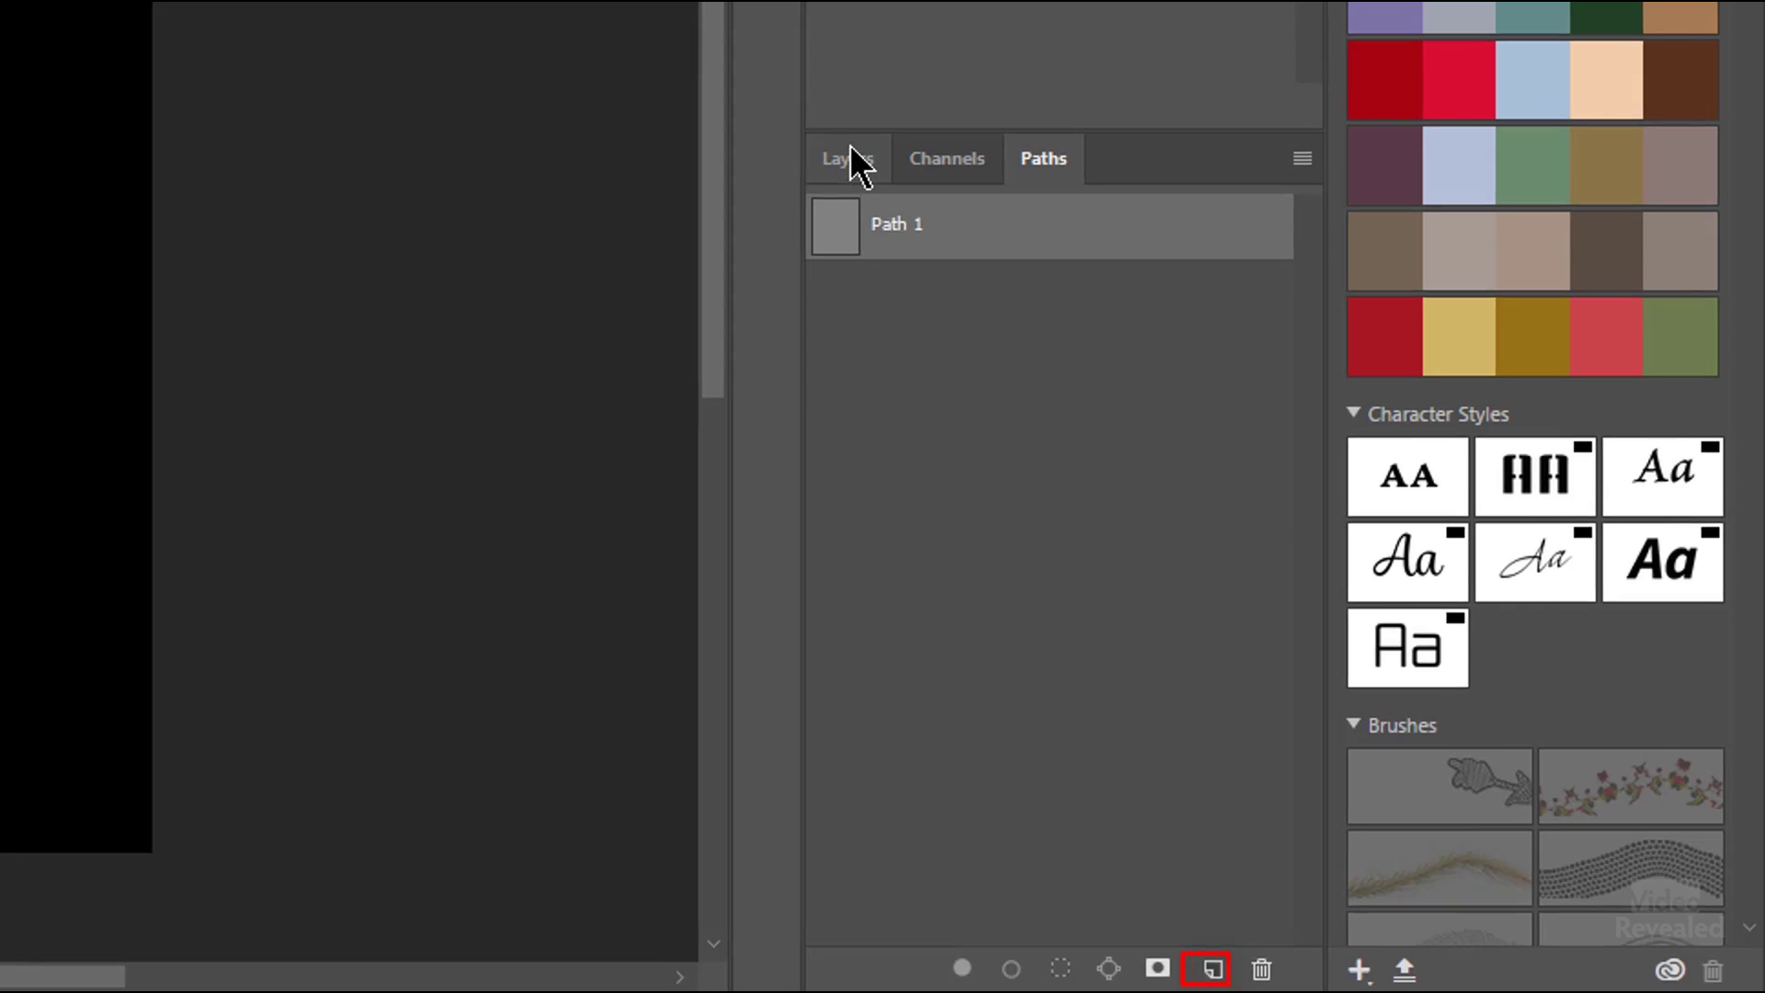
pyautogui.click(844, 150)
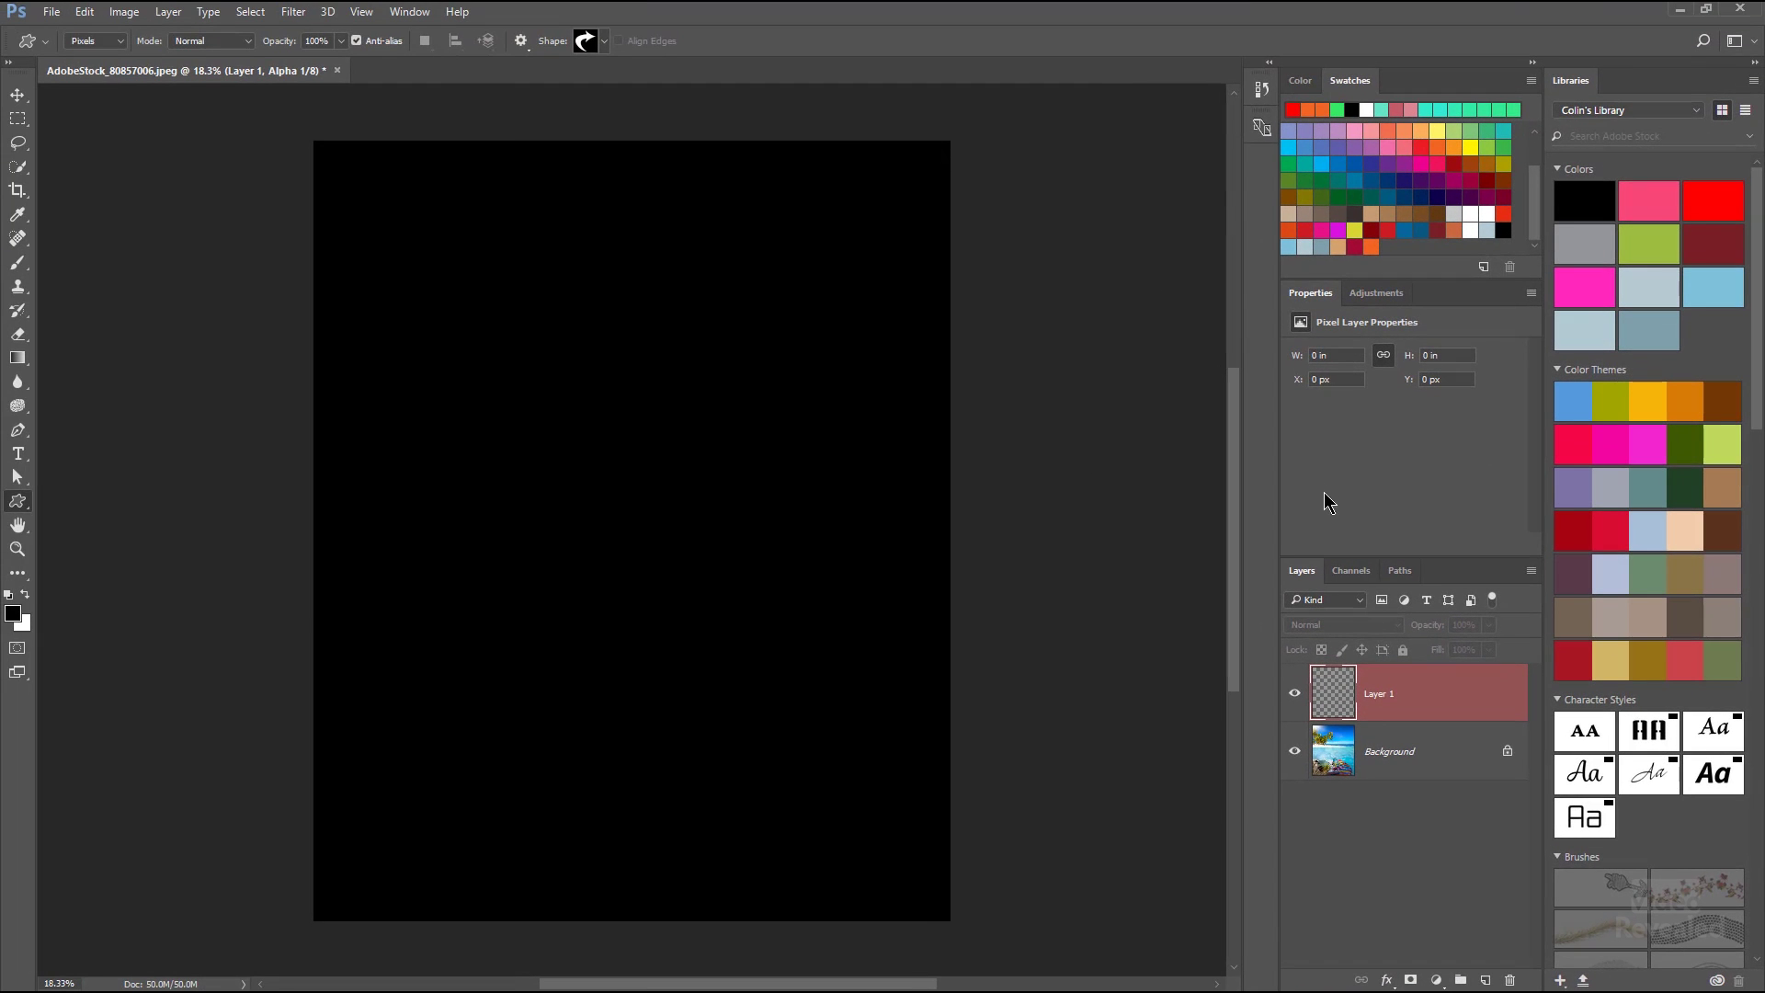
pyautogui.click(1423, 754)
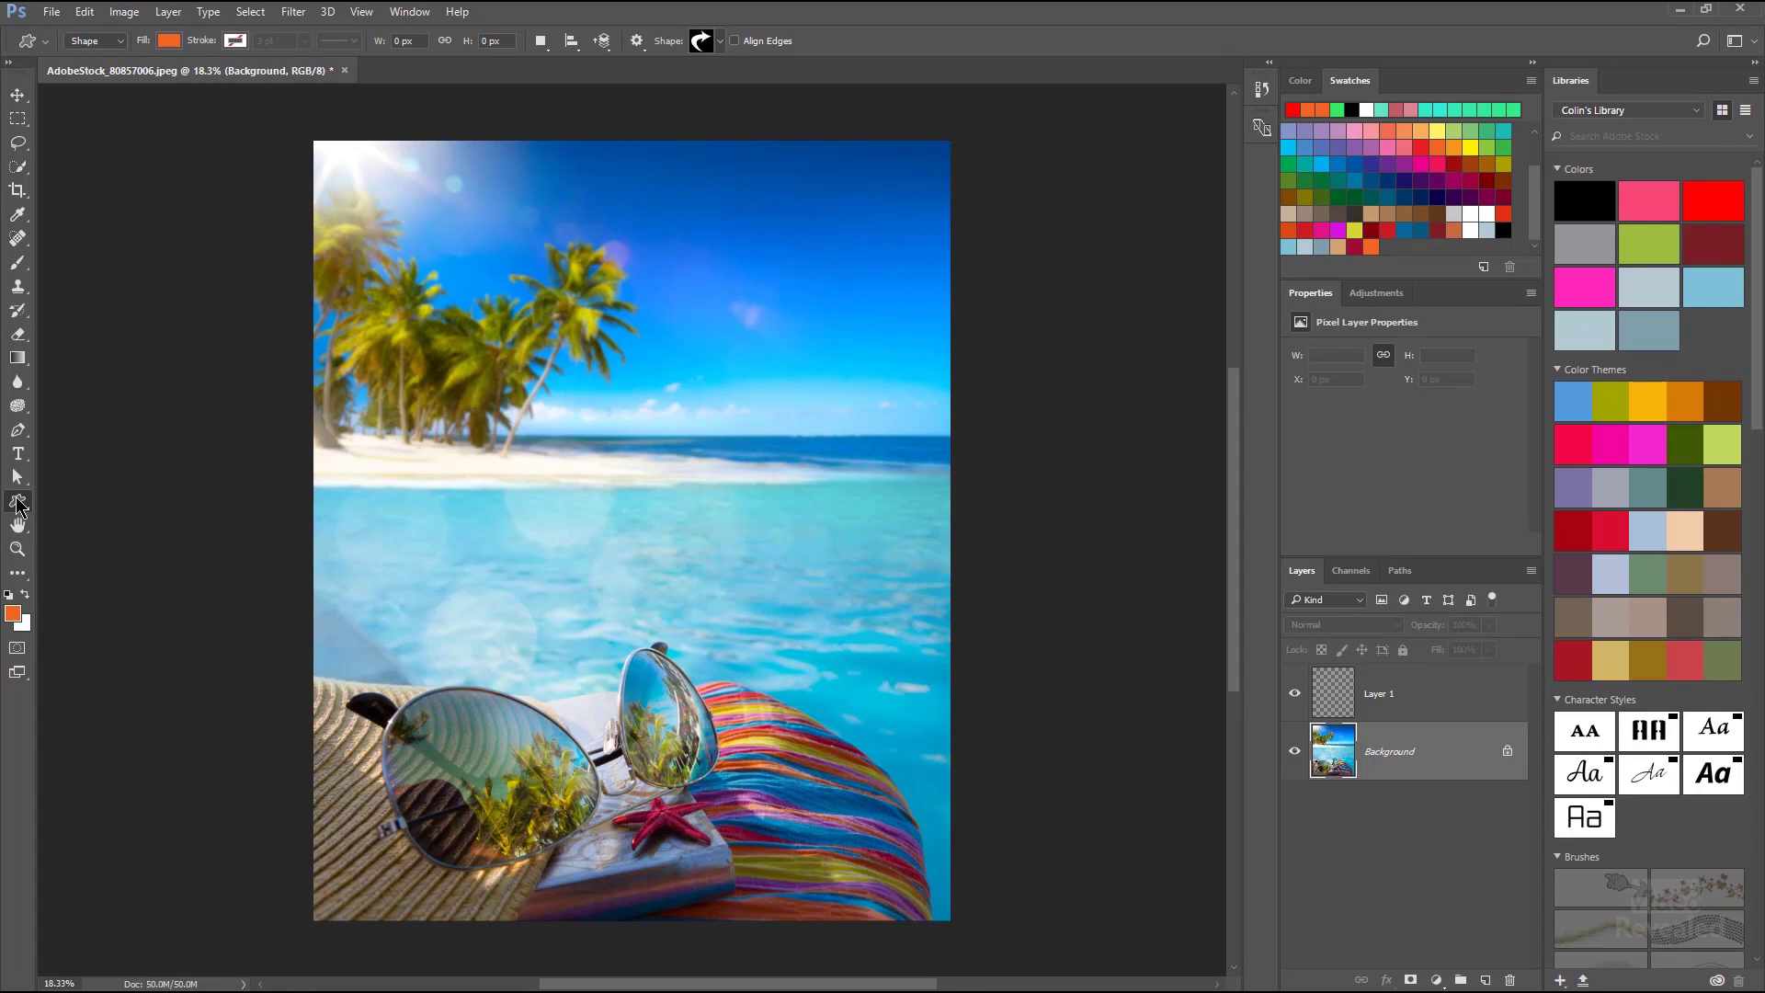
# Draw an orange rectangle over the sea and horizon and enter Free Transform on it
pyautogui.rightClick(17, 501)
pyautogui.click(92, 500)
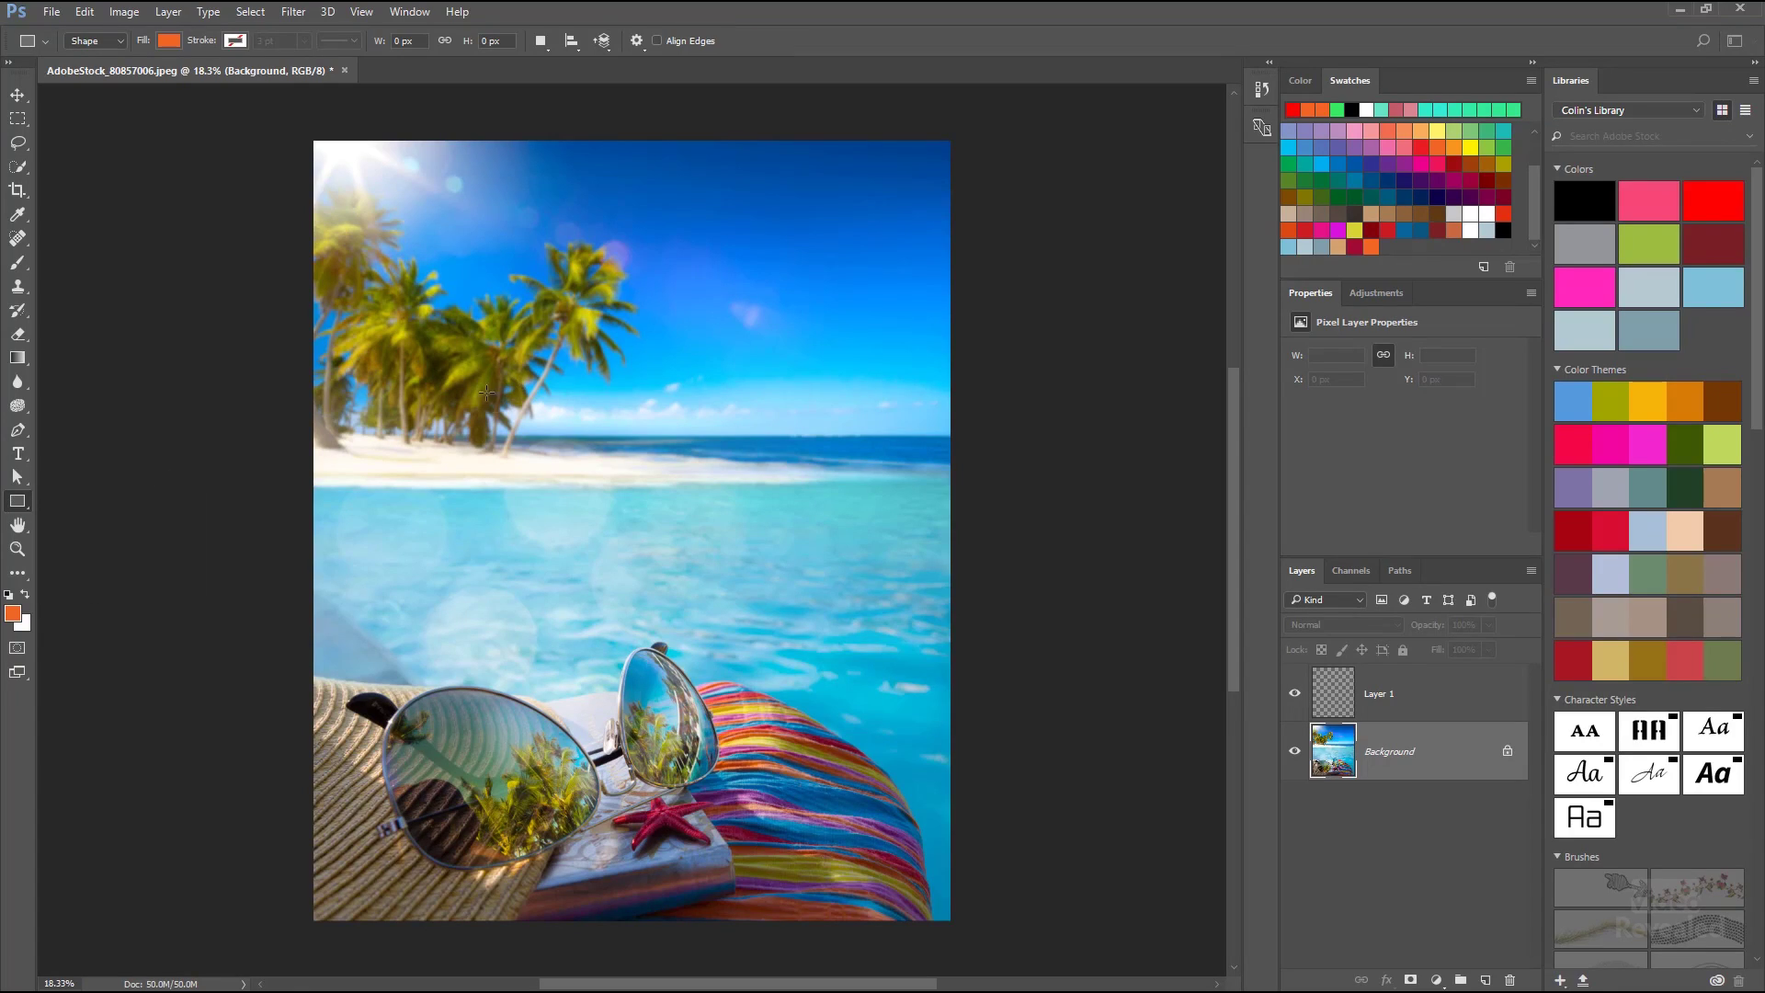
pyautogui.moveTo(460, 364); pyautogui.dragTo(822, 562)
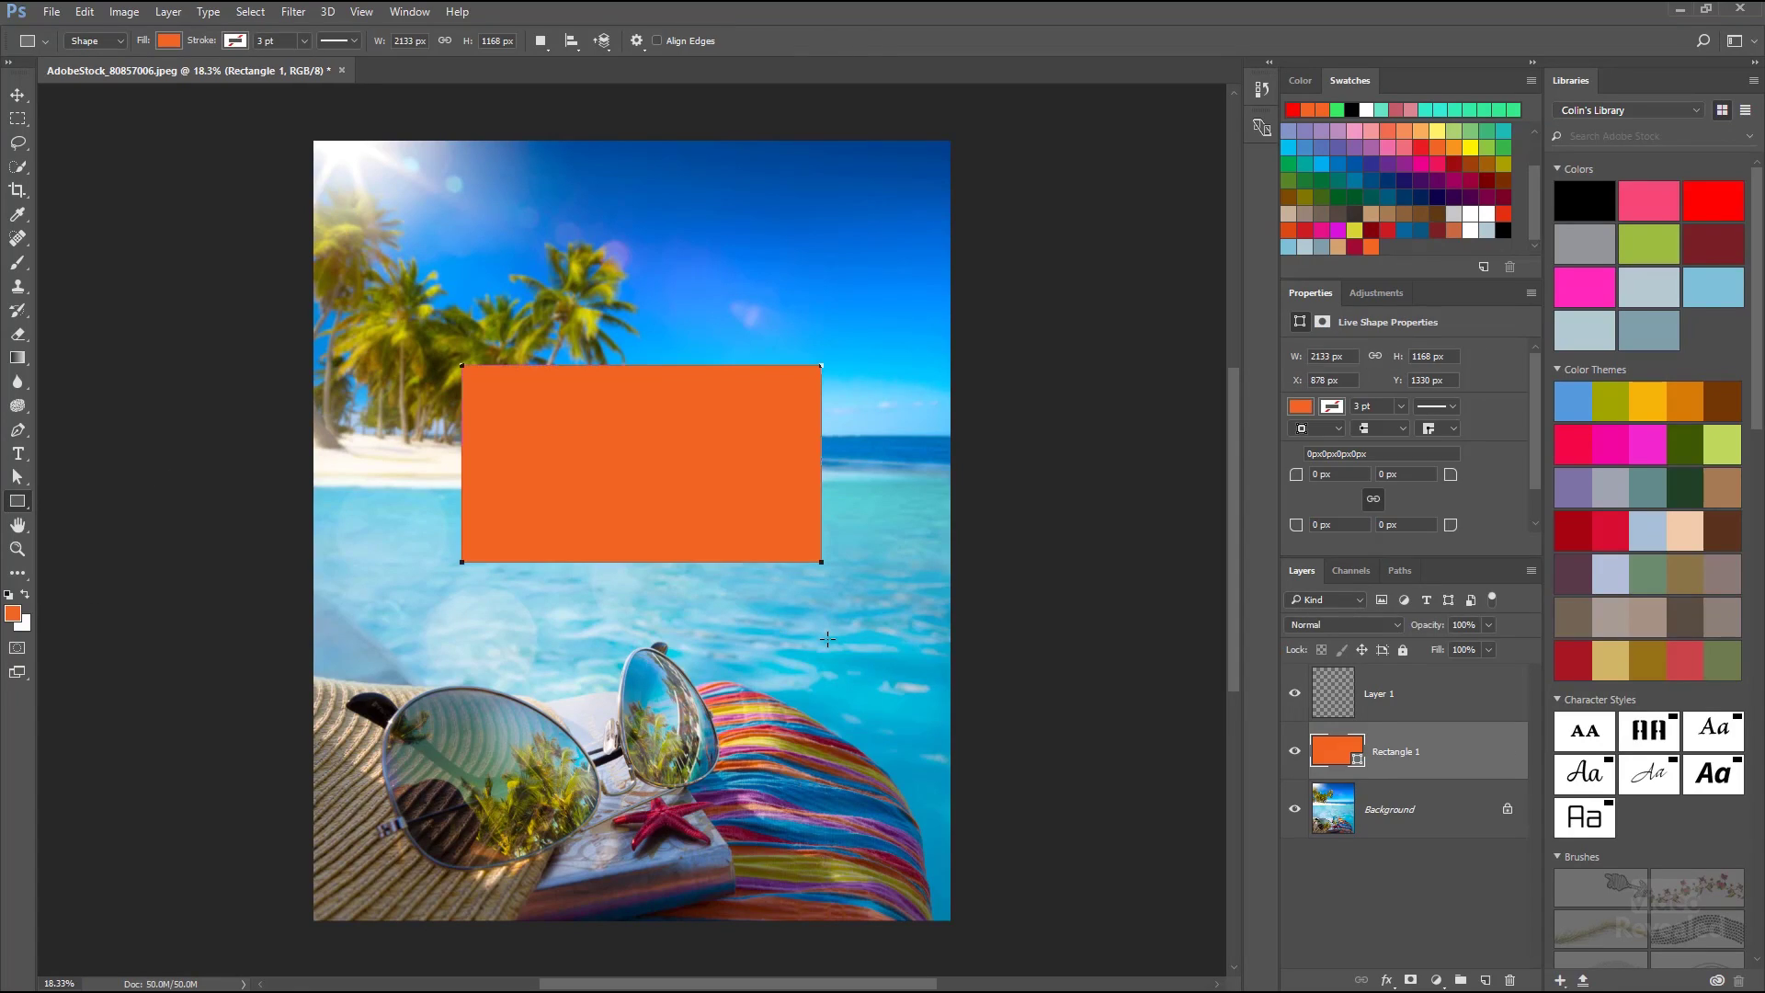
pyautogui.press('v')
pyautogui.hotkey('ctrl', 't')
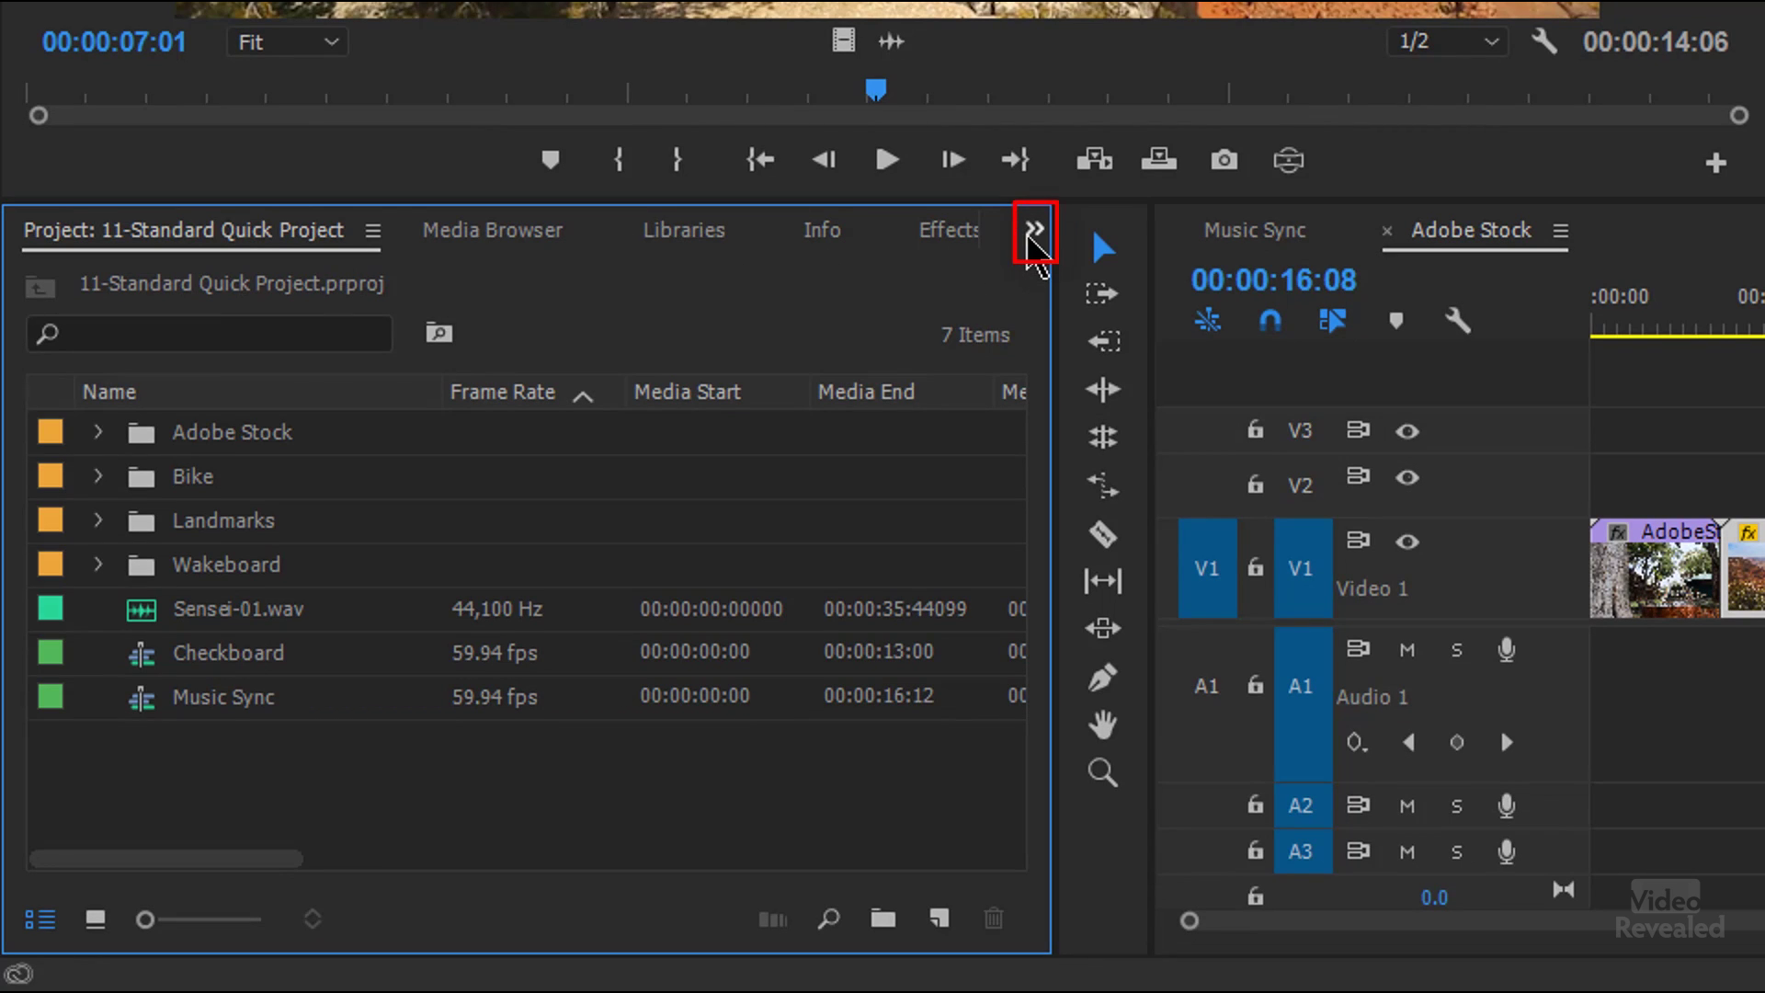
# Show the Effects panel from the Project group's » overflow list
pyautogui.click(1034, 231)
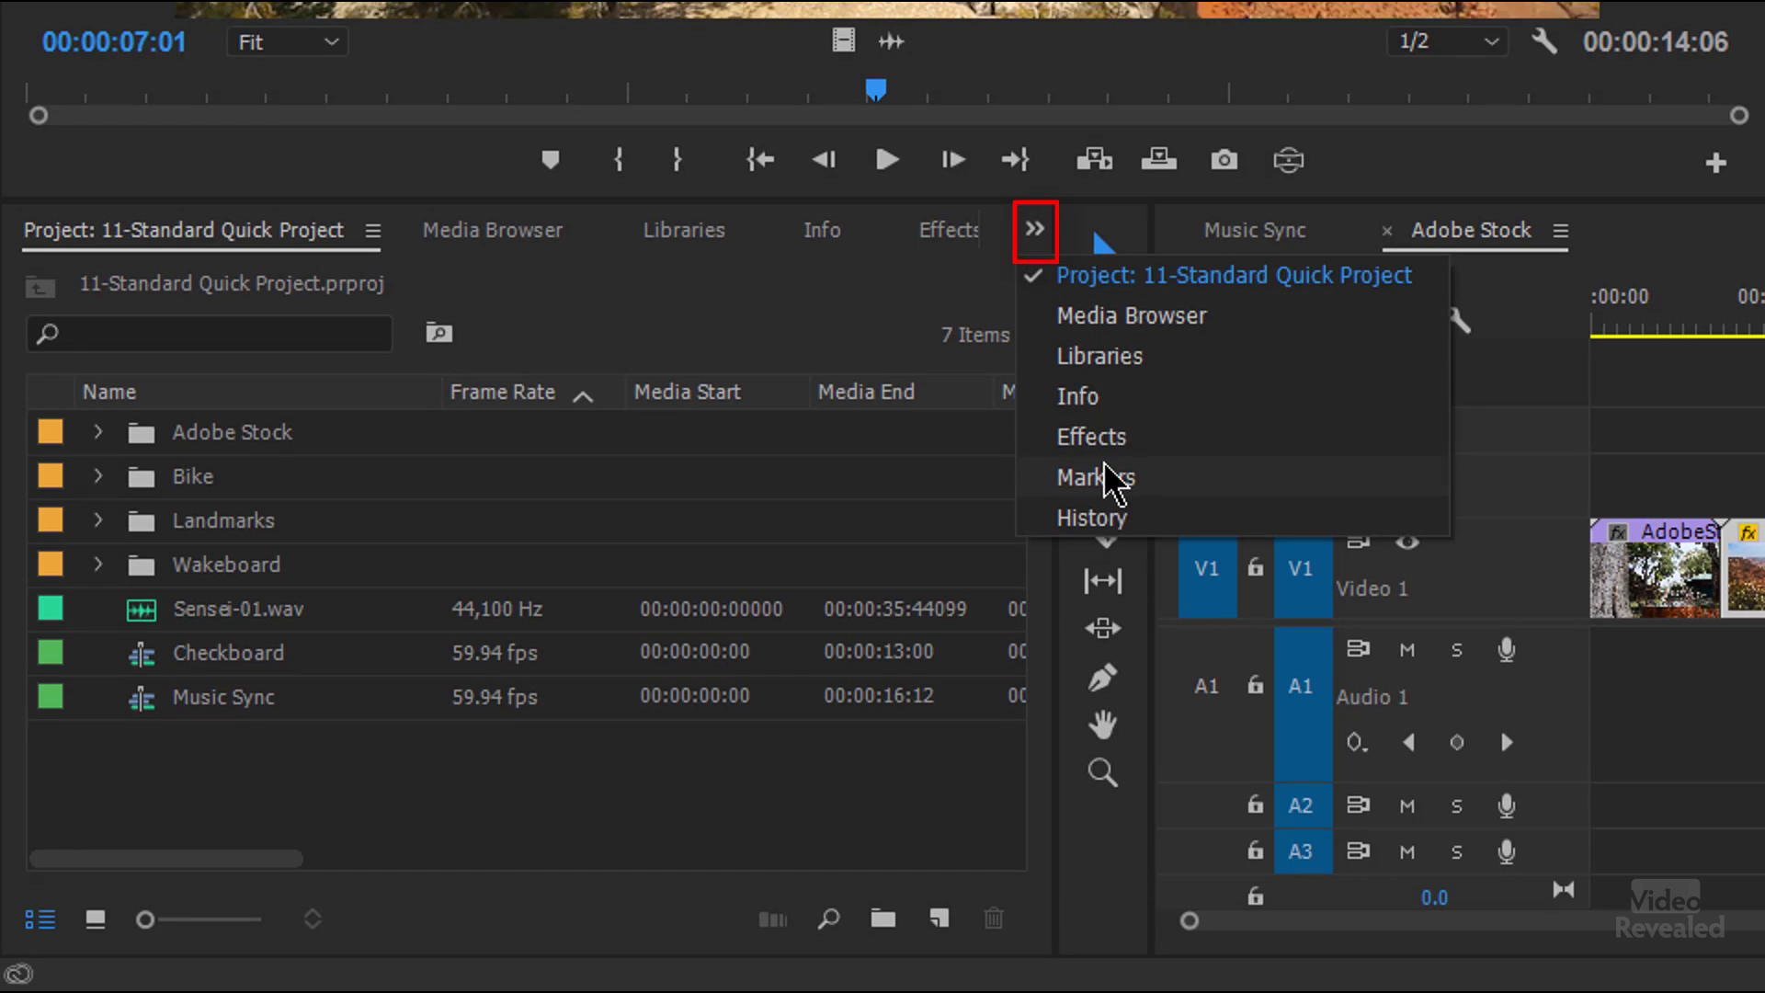
pyautogui.click(1117, 439)
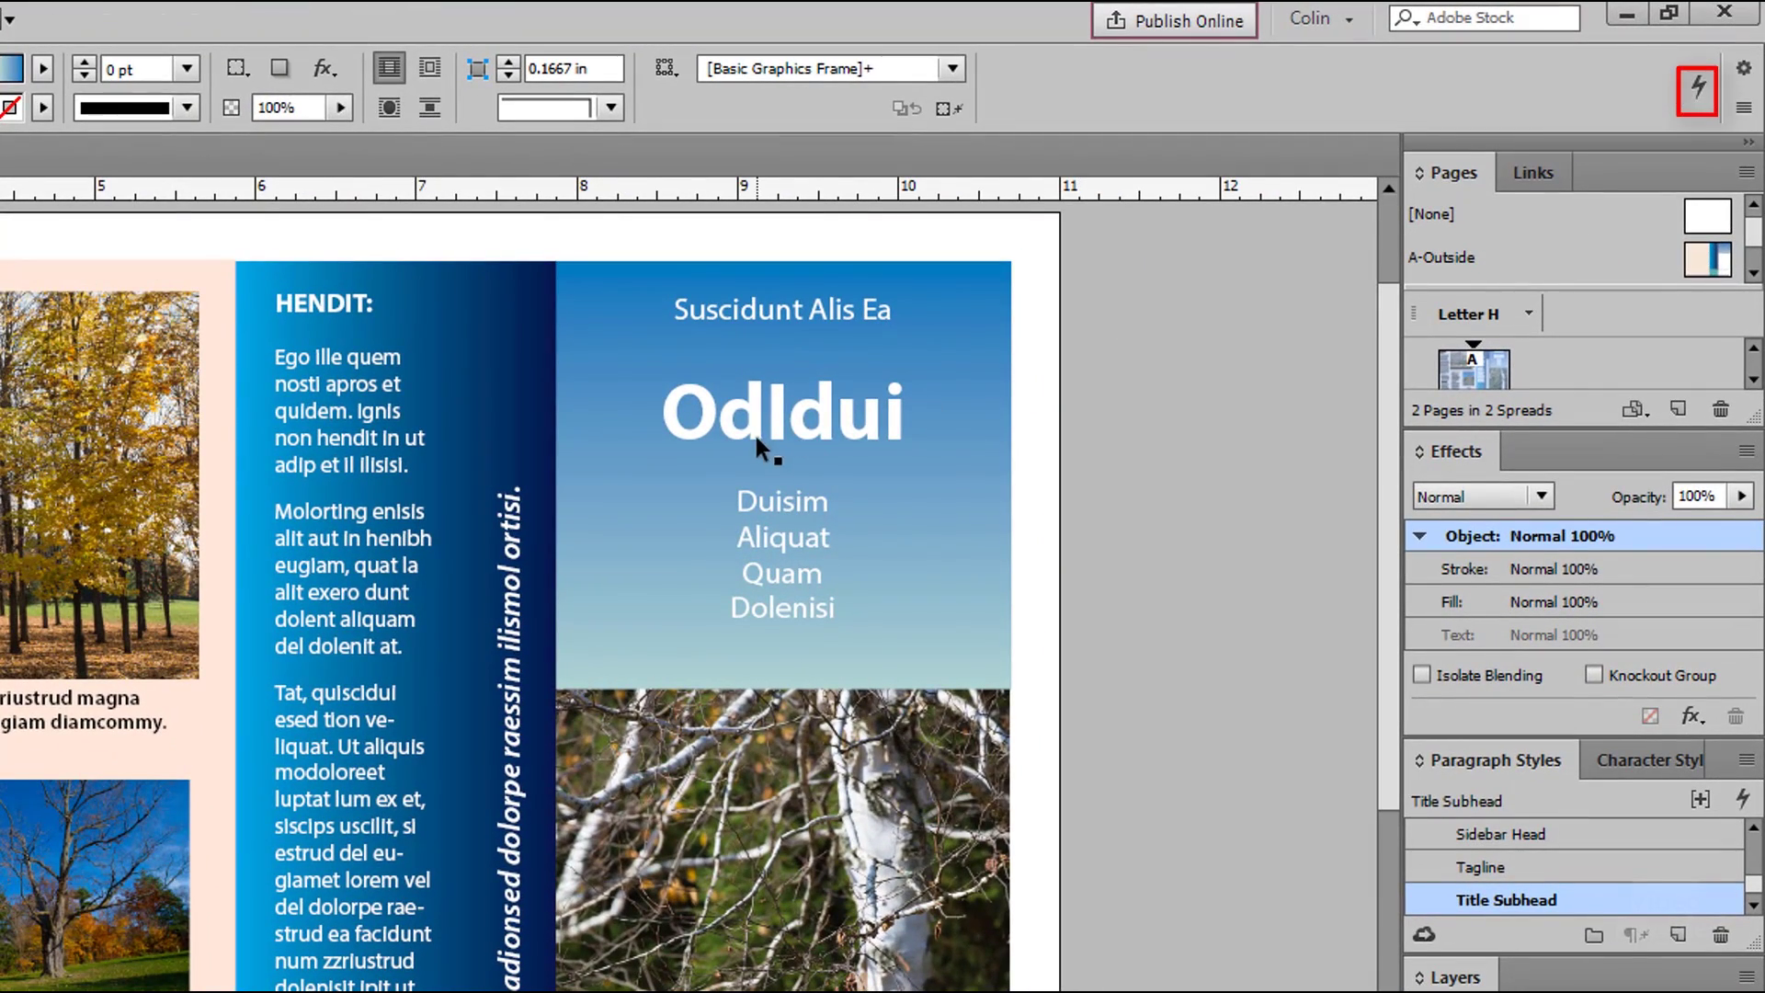
# Try Head 1 on the OdIdui heading via Quick Apply, then apply Company Name instead
pyautogui.doubleClick(779, 429)
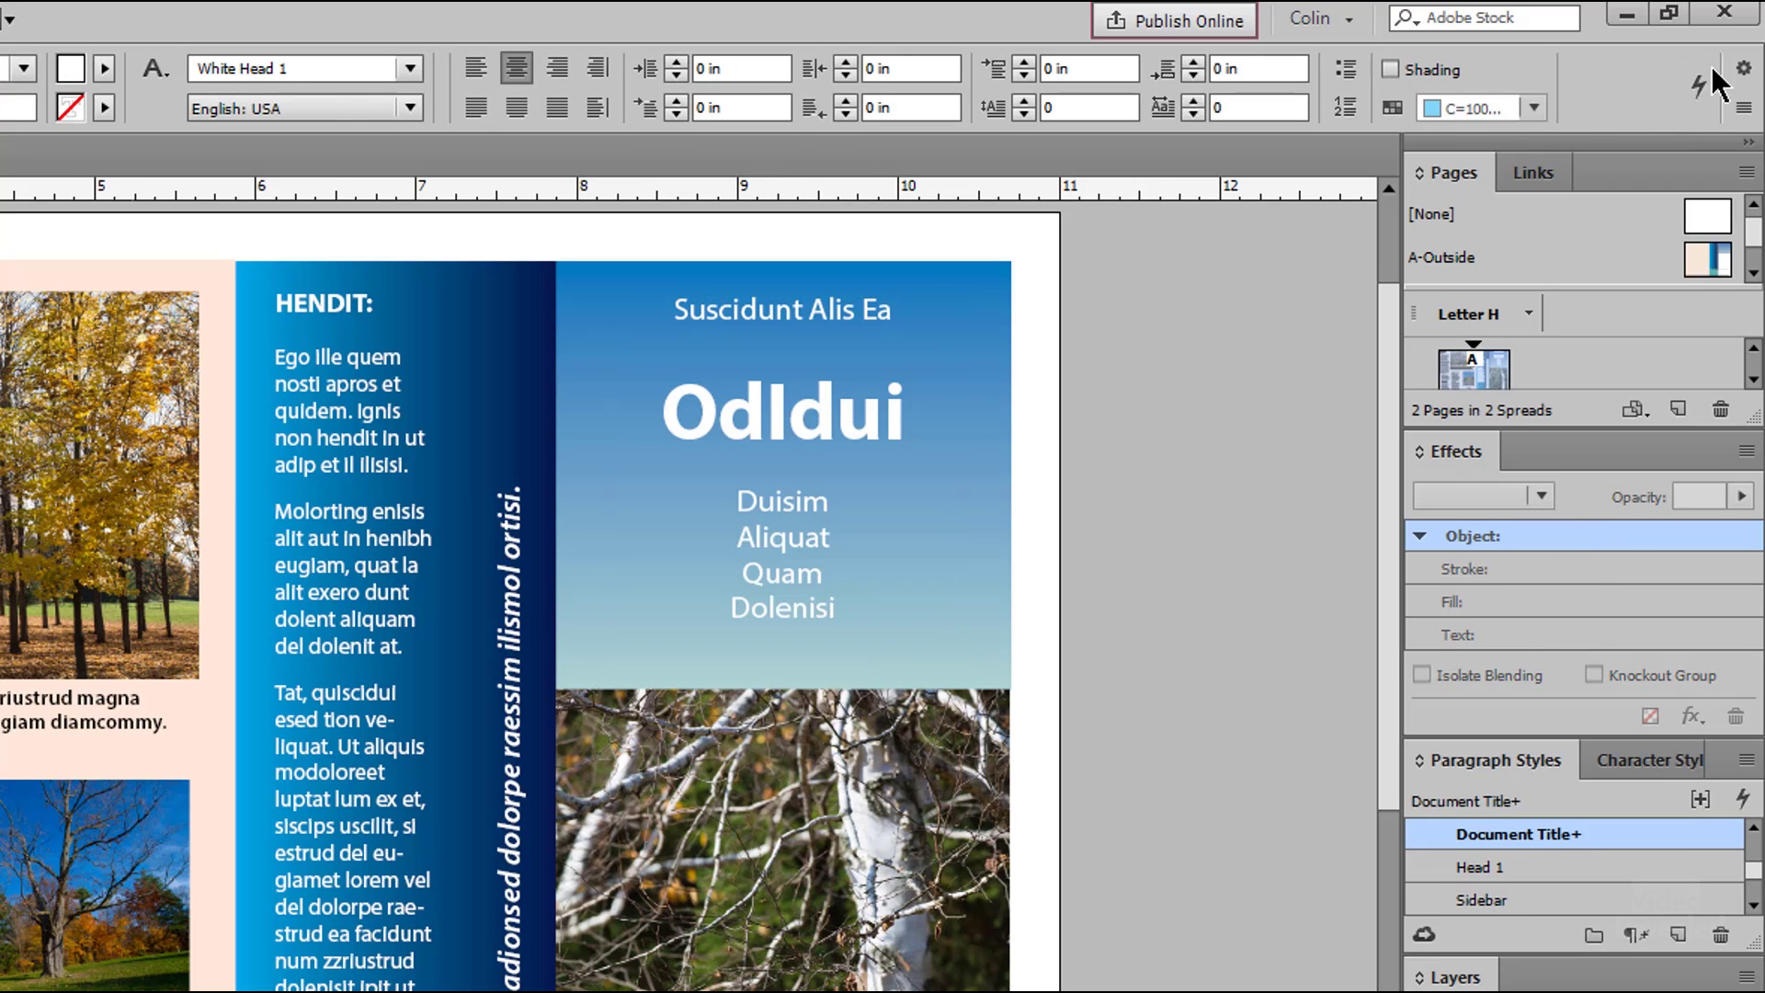
pyautogui.click(1696, 90)
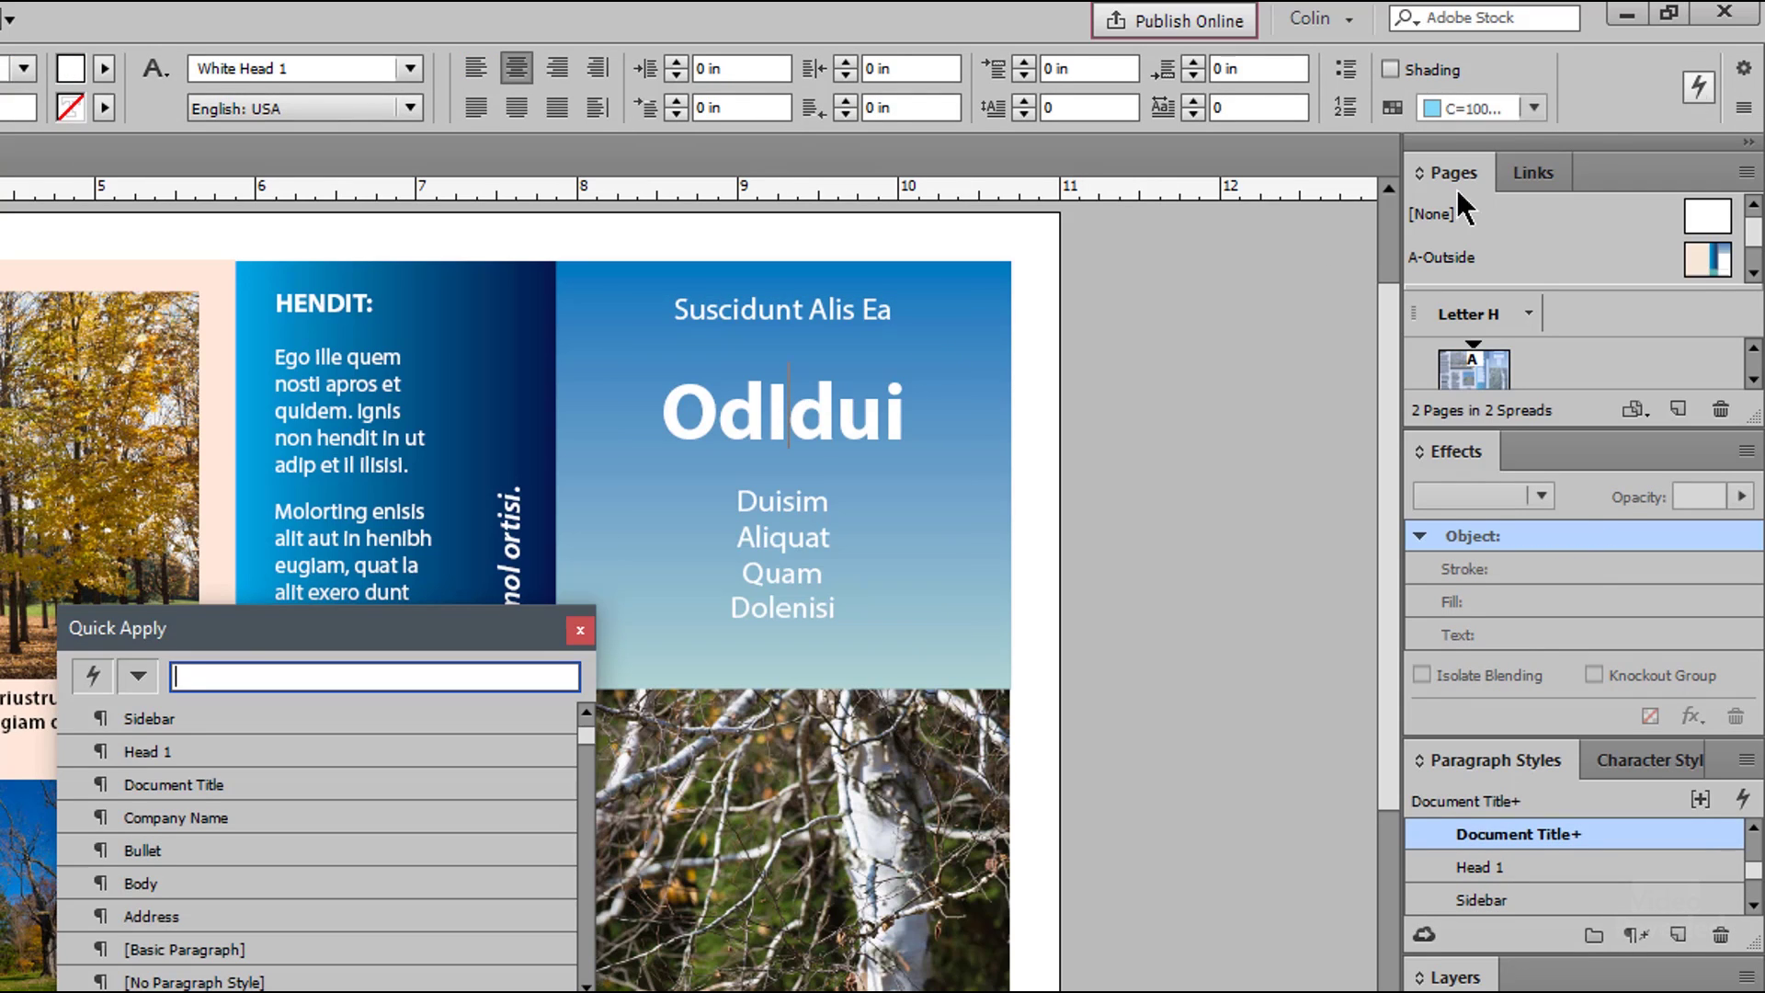
pyautogui.click(254, 751)
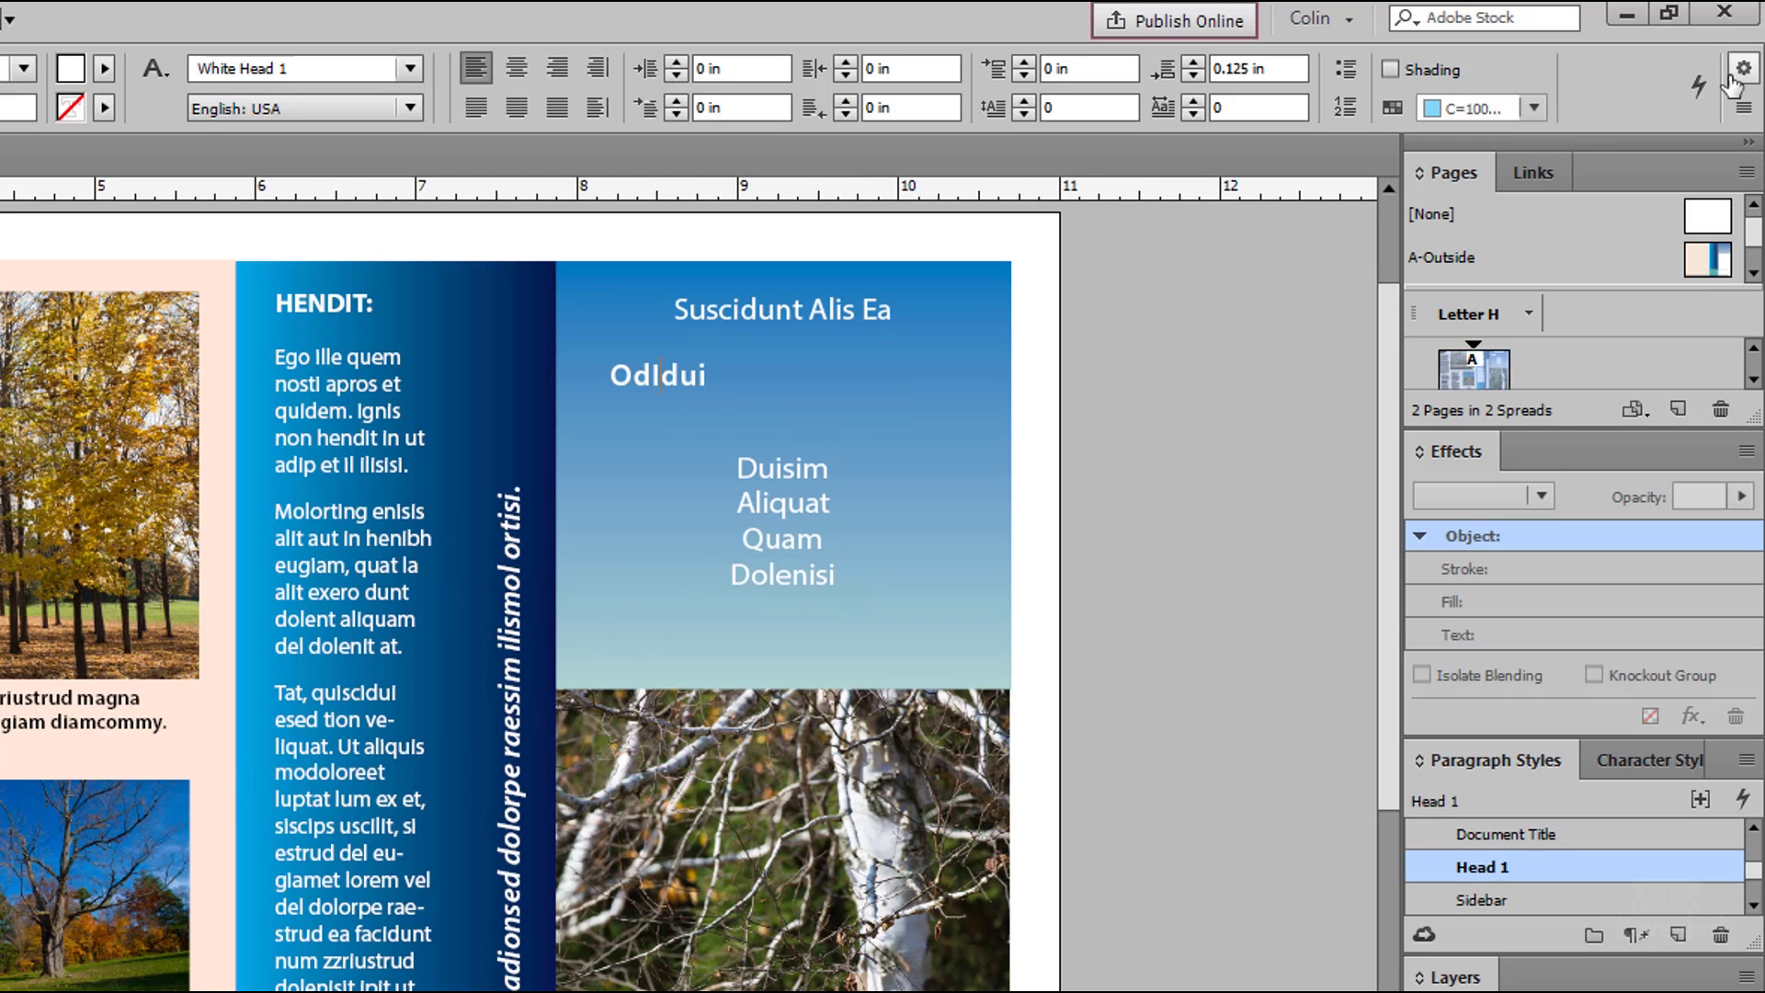
pyautogui.click(1696, 88)
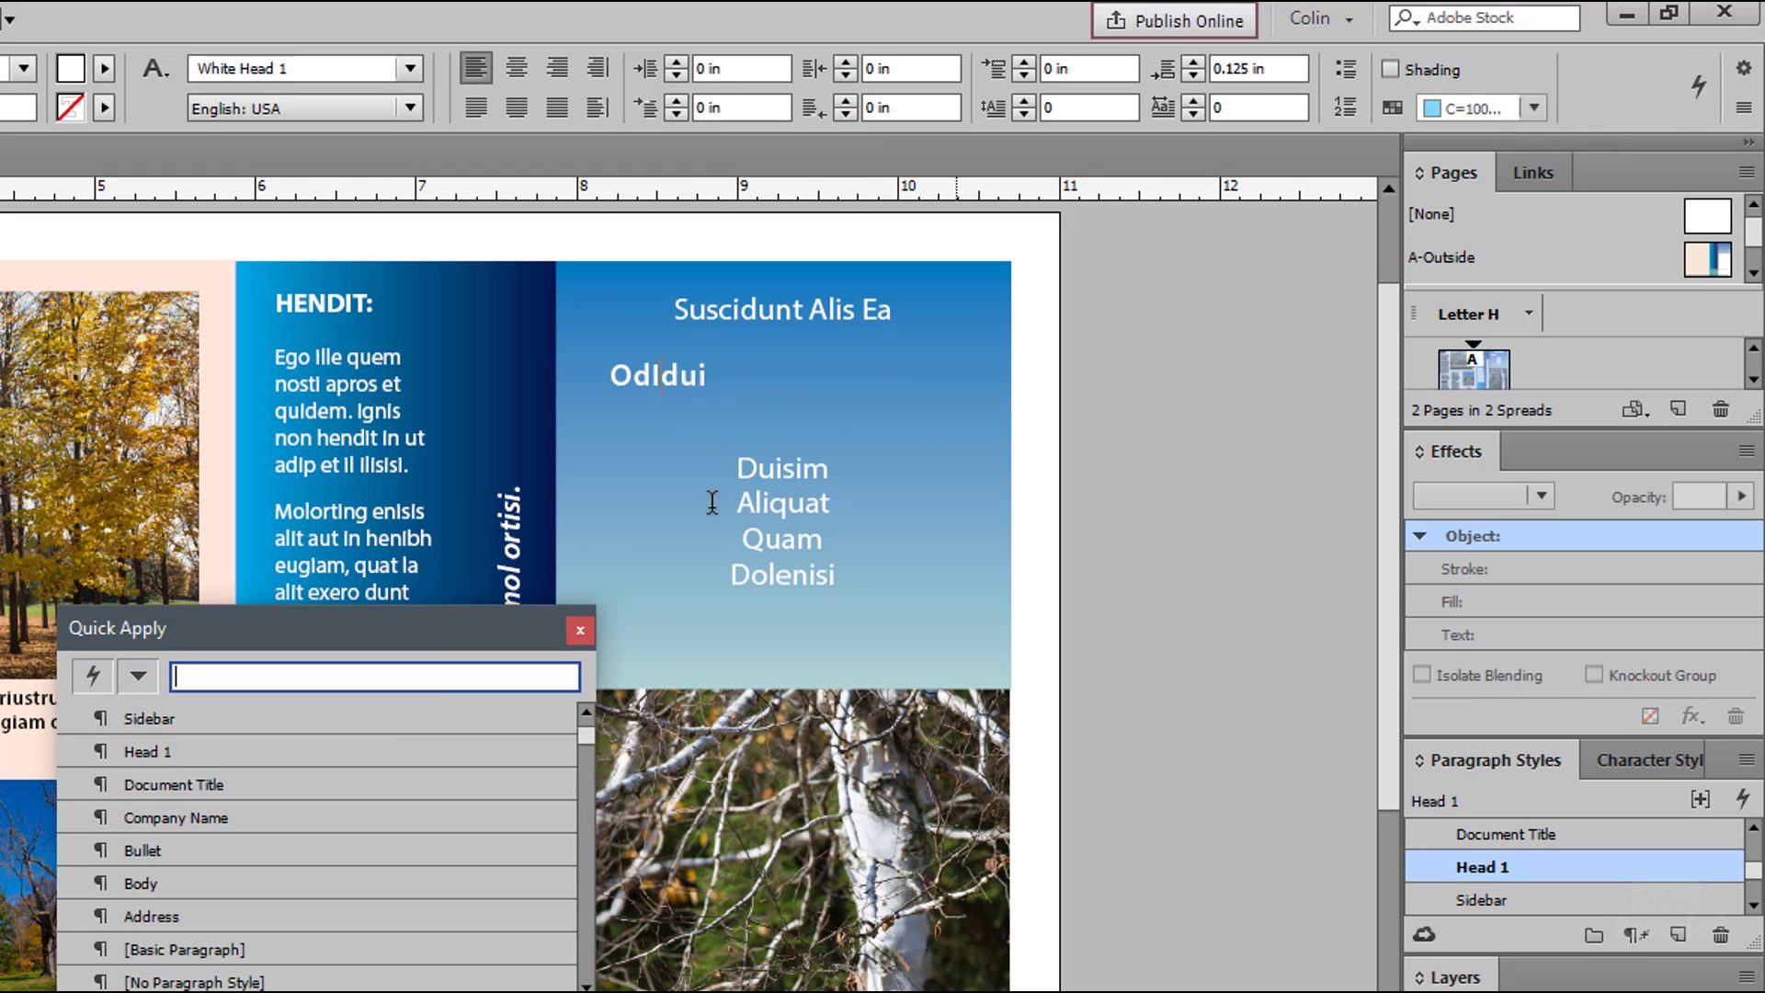
pyautogui.click(280, 818)
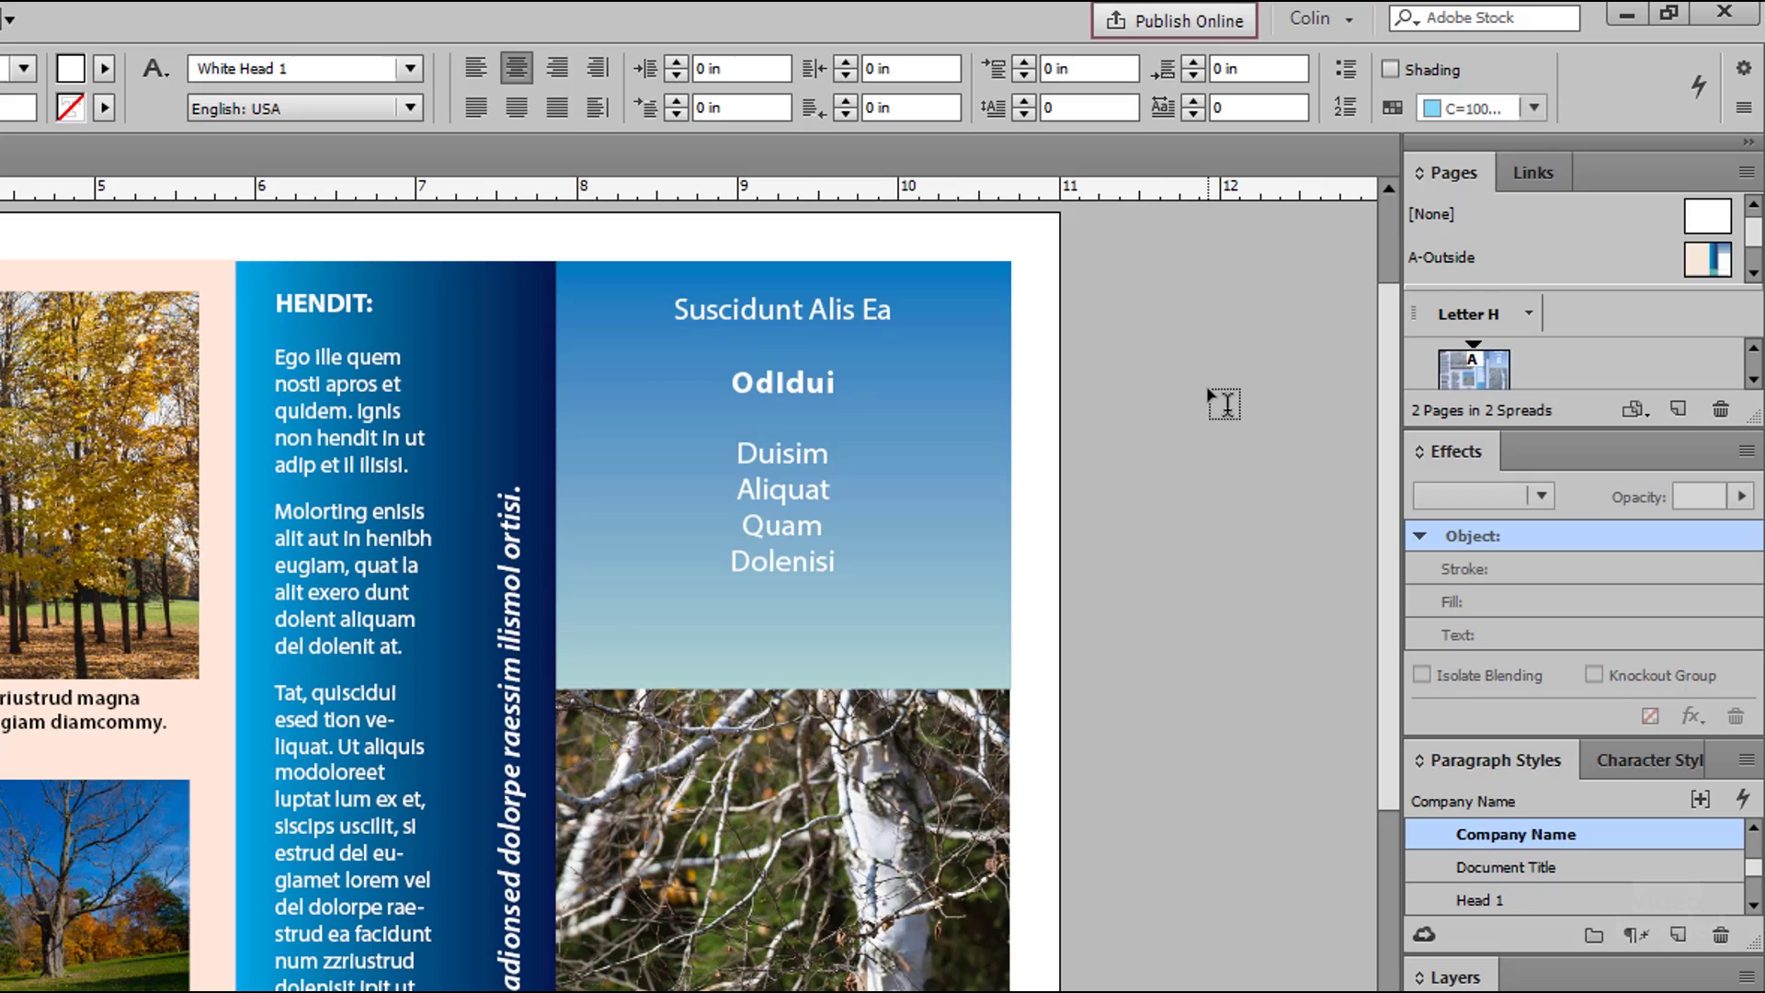
pyautogui.hotkey('ctrl', 'Return')
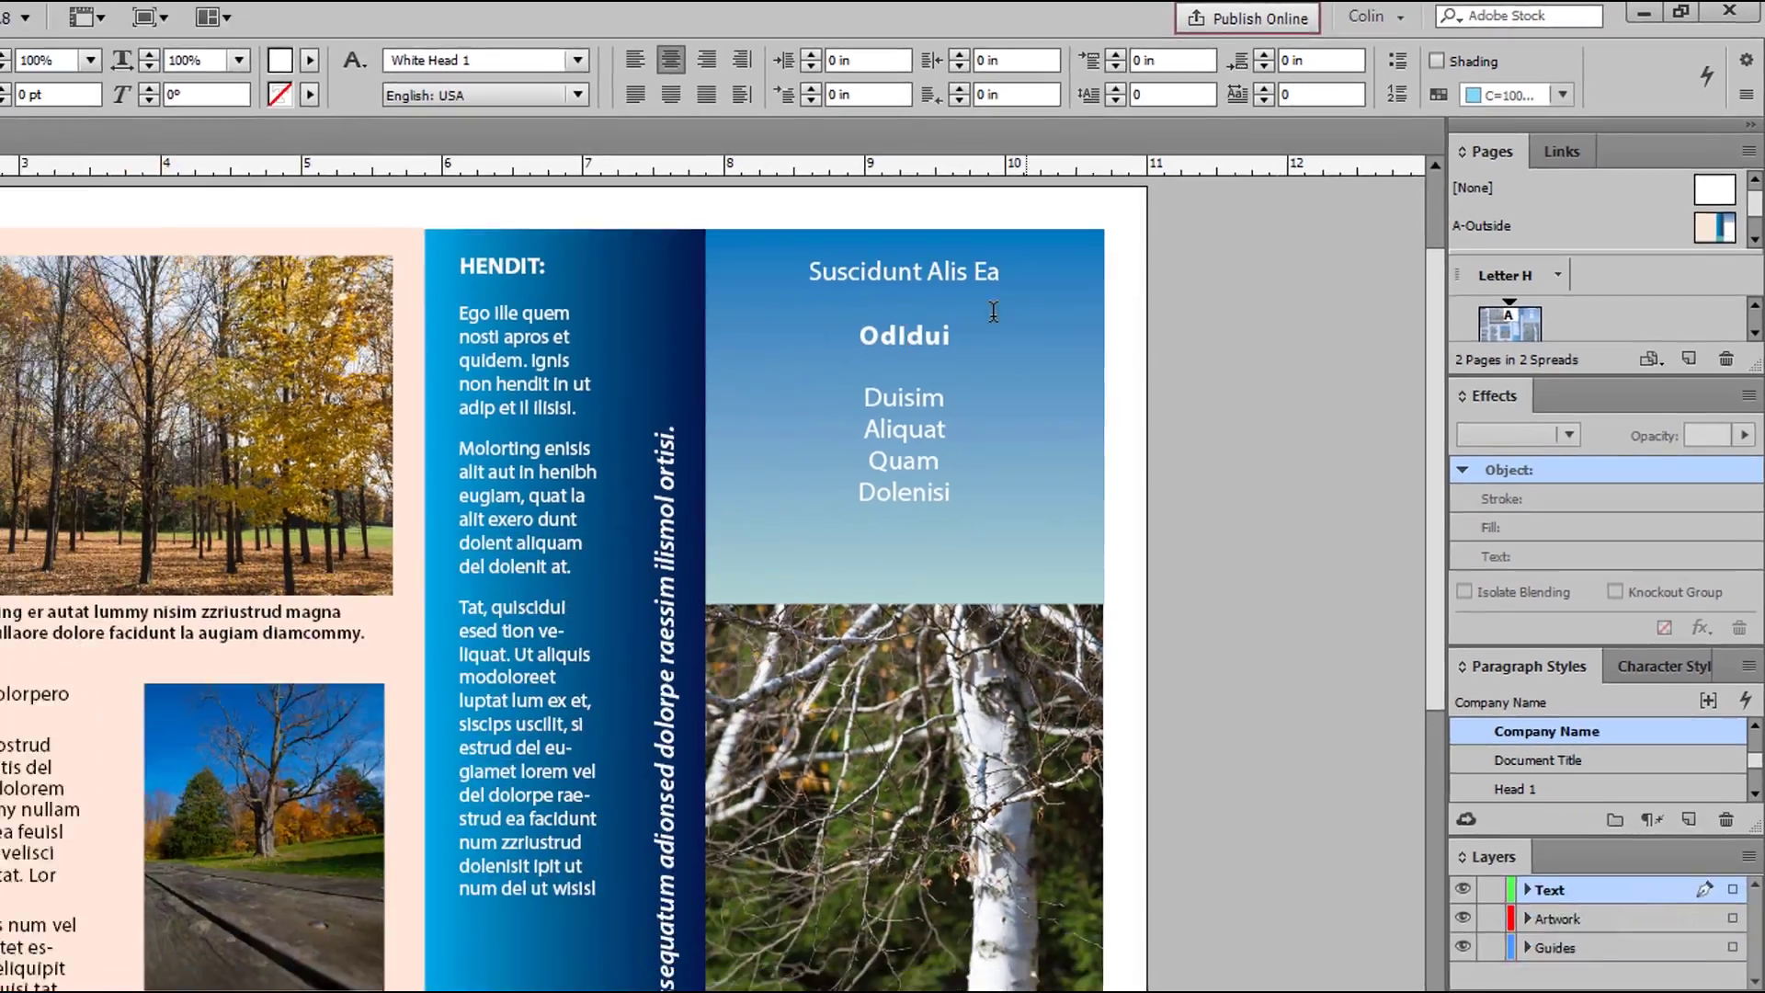